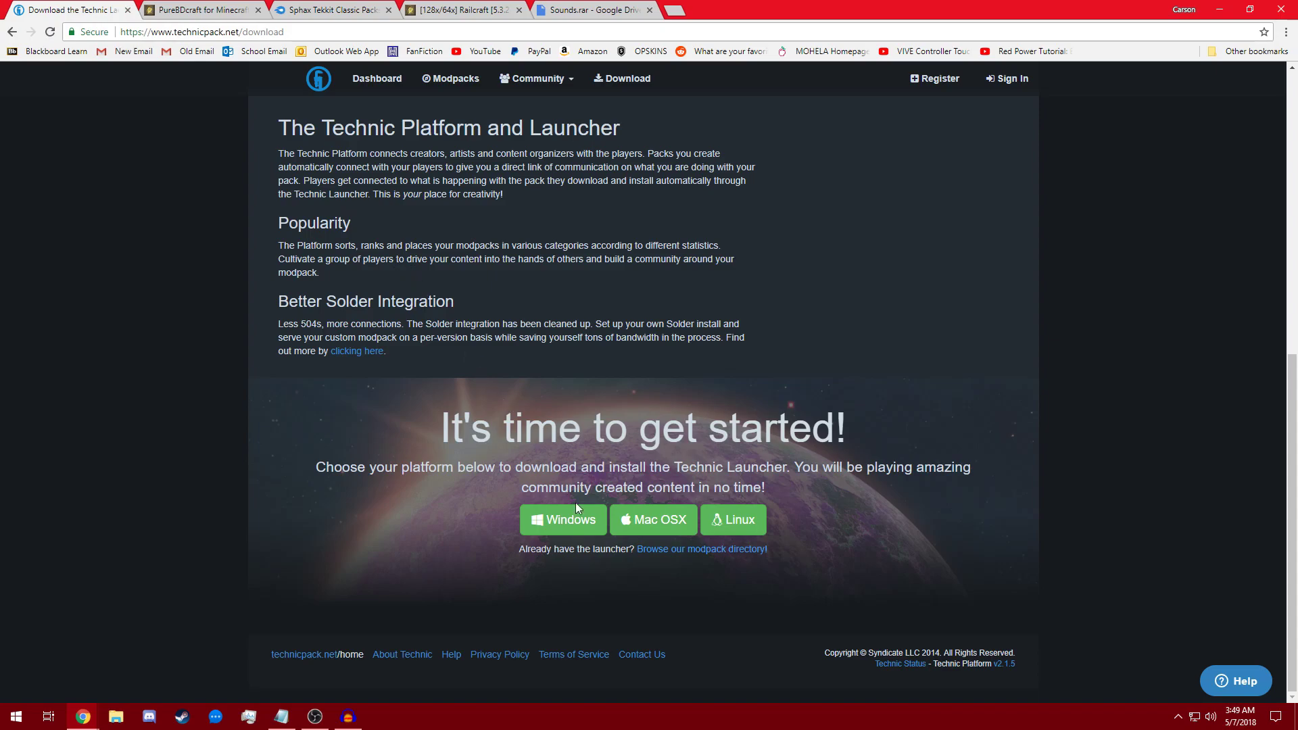
# Step: Download the Windows version of the Technic Launcher and run TechnicLauncher.exe
pyautogui.click(586, 526)
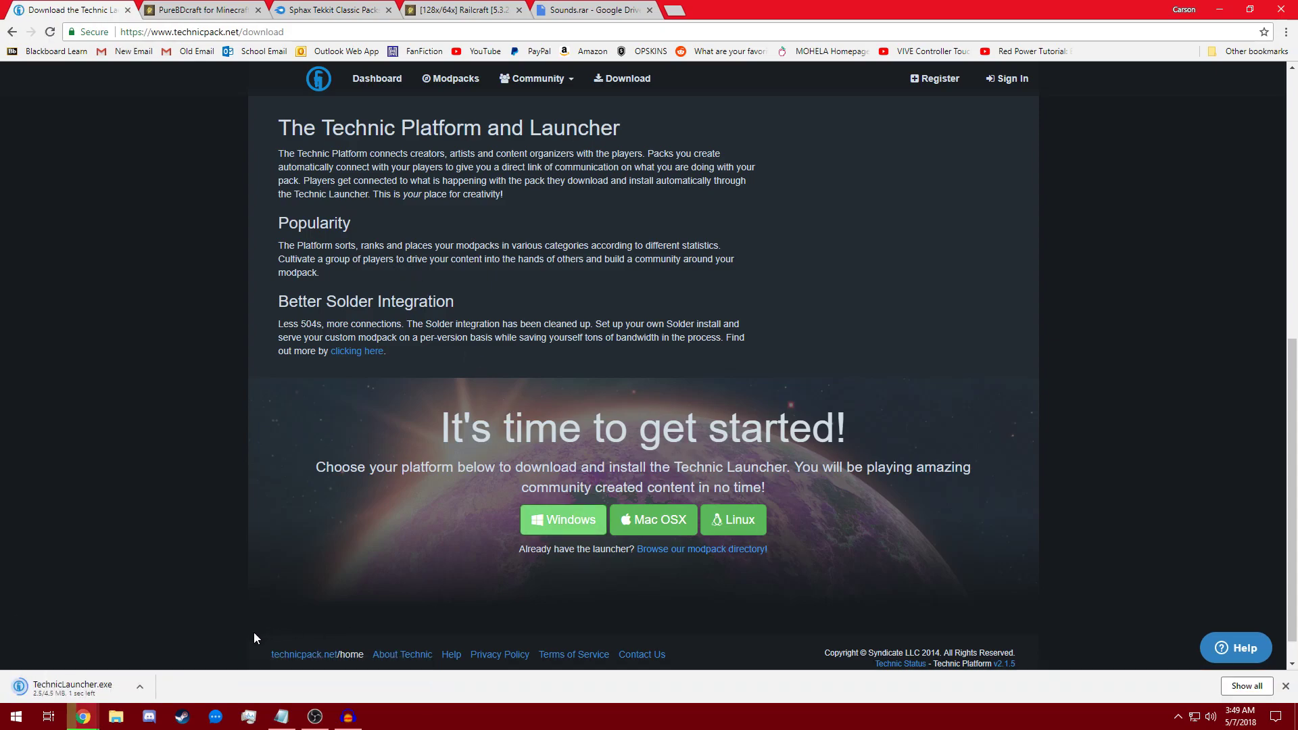
pyautogui.click(103, 685)
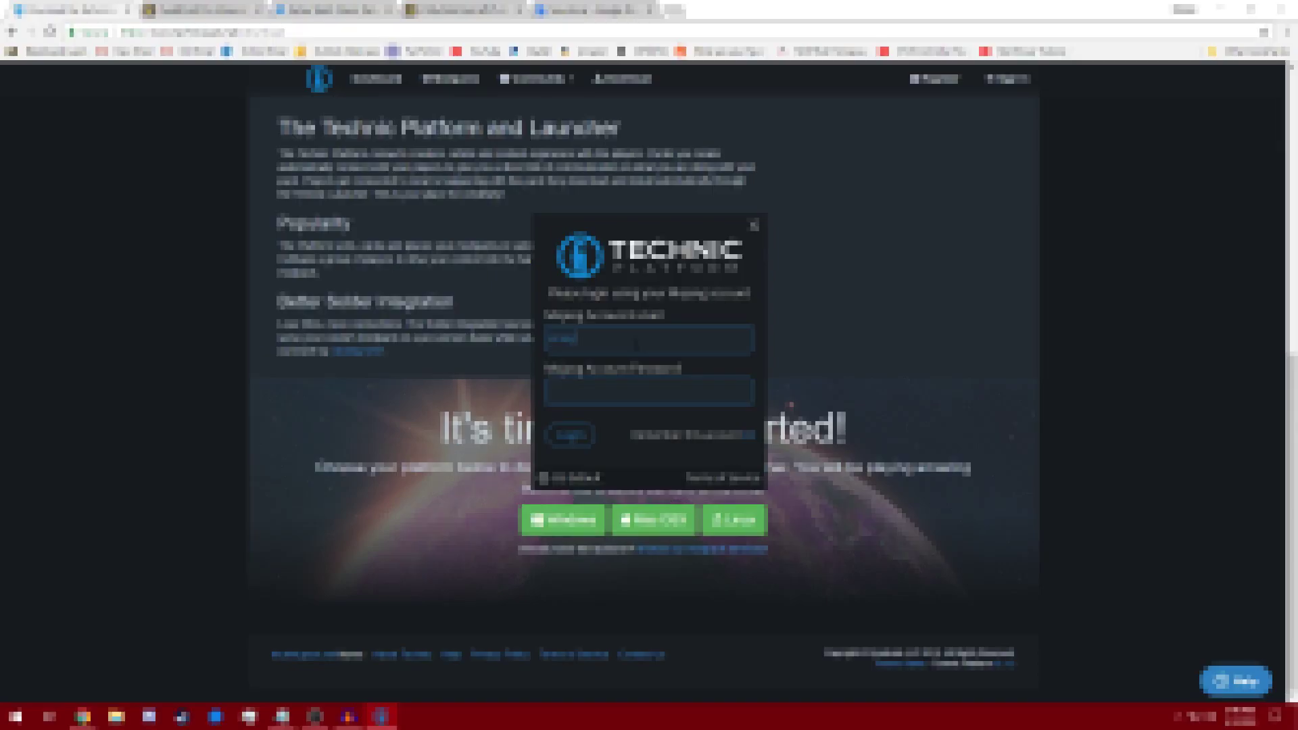
# Step: Log in to the Technic Launcher with the Mojang account's e-mail and password
pyautogui.write('ail.com')
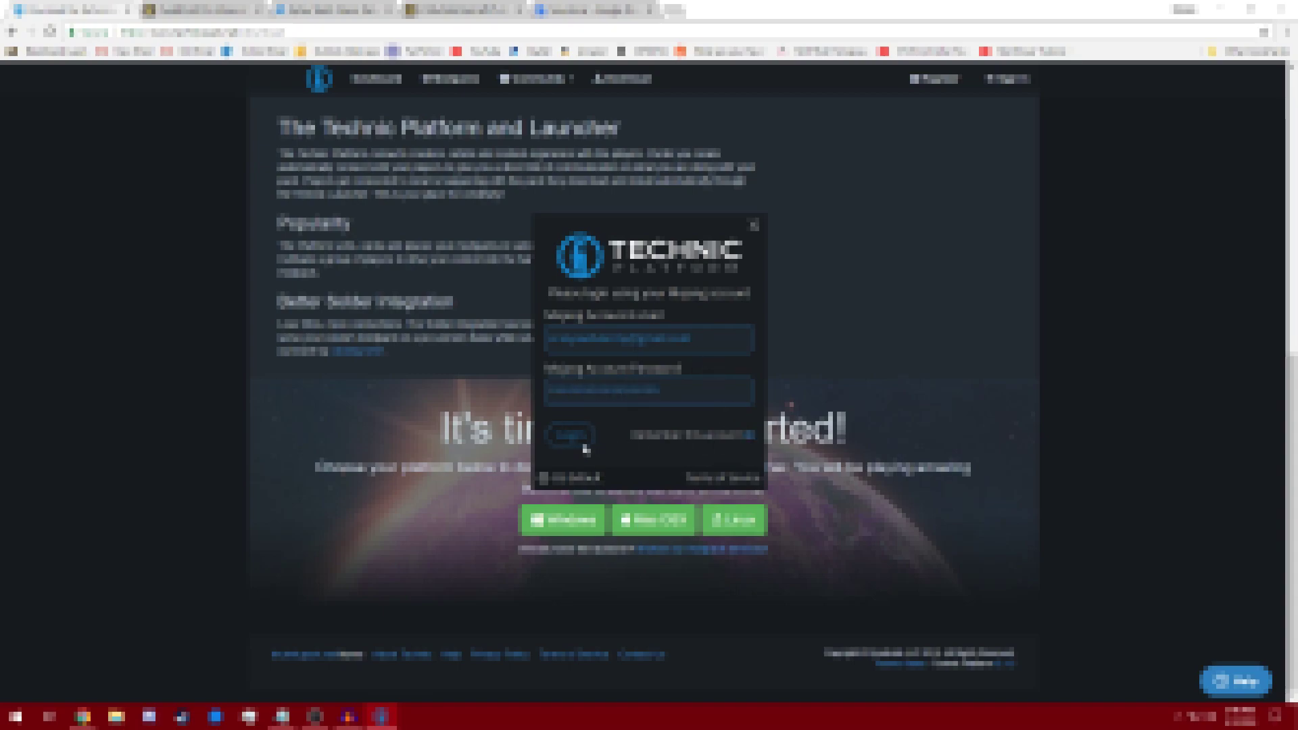
pyautogui.click(502, 340)
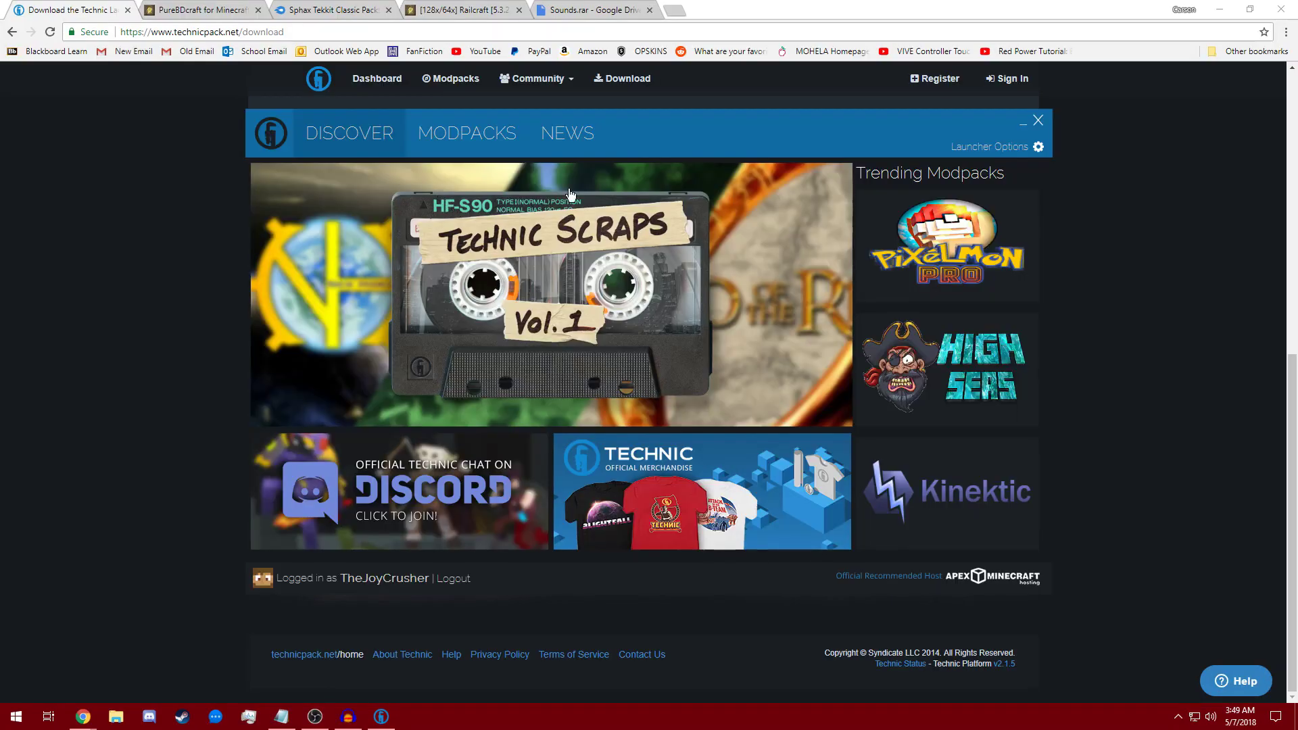
# Step: Set the launcher's Java memory to 6 GB and close the launcher options
pyautogui.click(1039, 149)
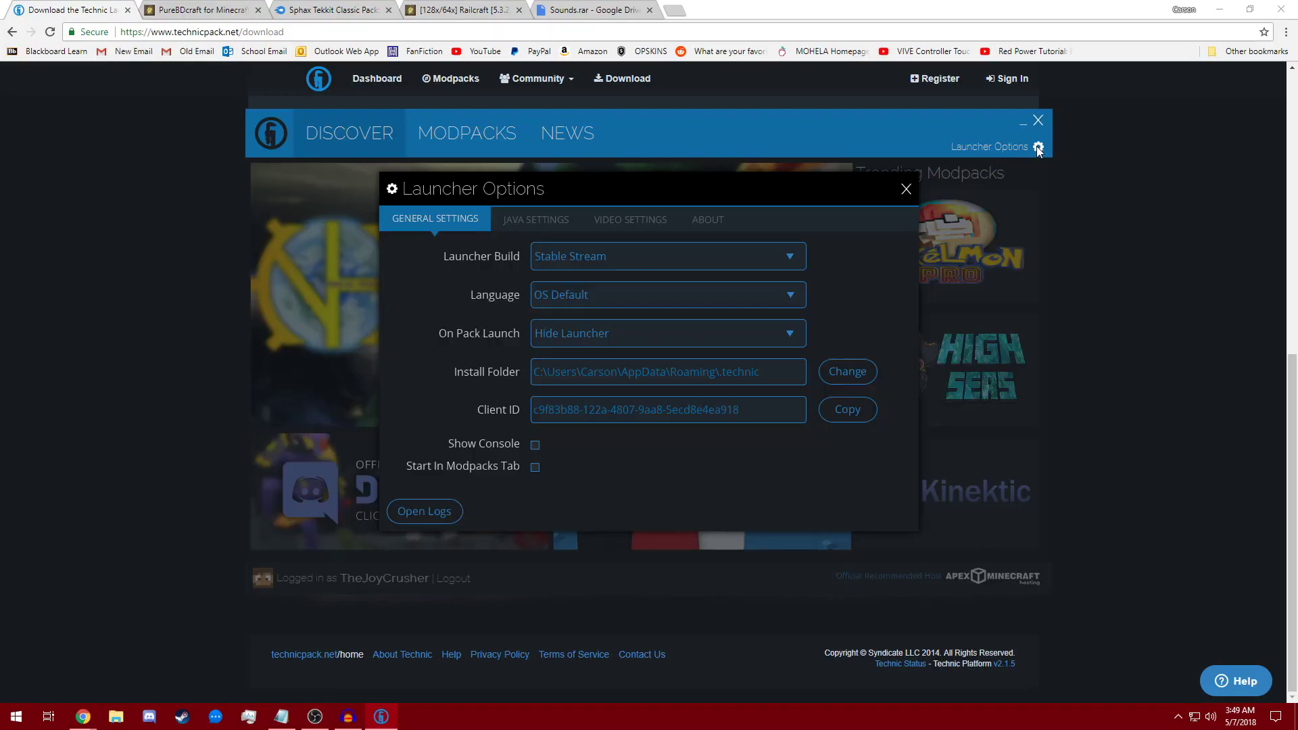
pyautogui.click(549, 221)
pyautogui.click(612, 293)
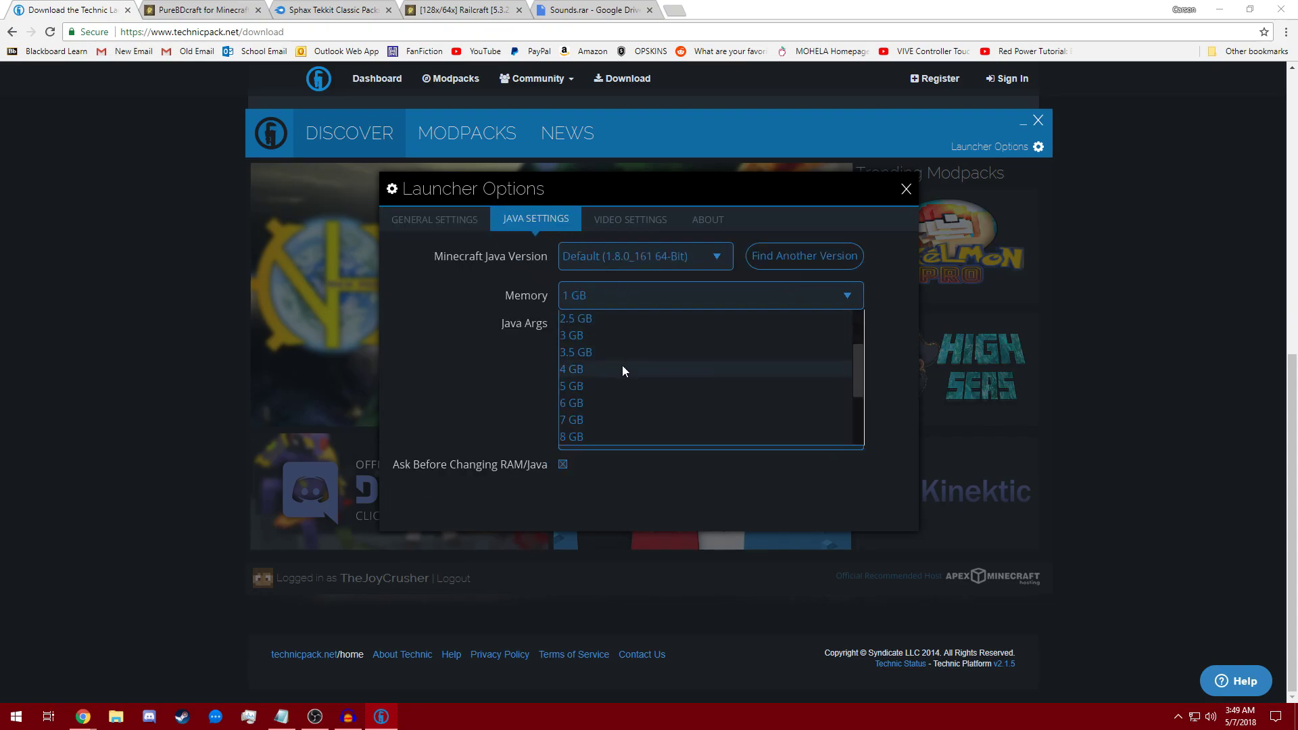
pyautogui.scroll(-2, 622, 365)
pyautogui.click(586, 351)
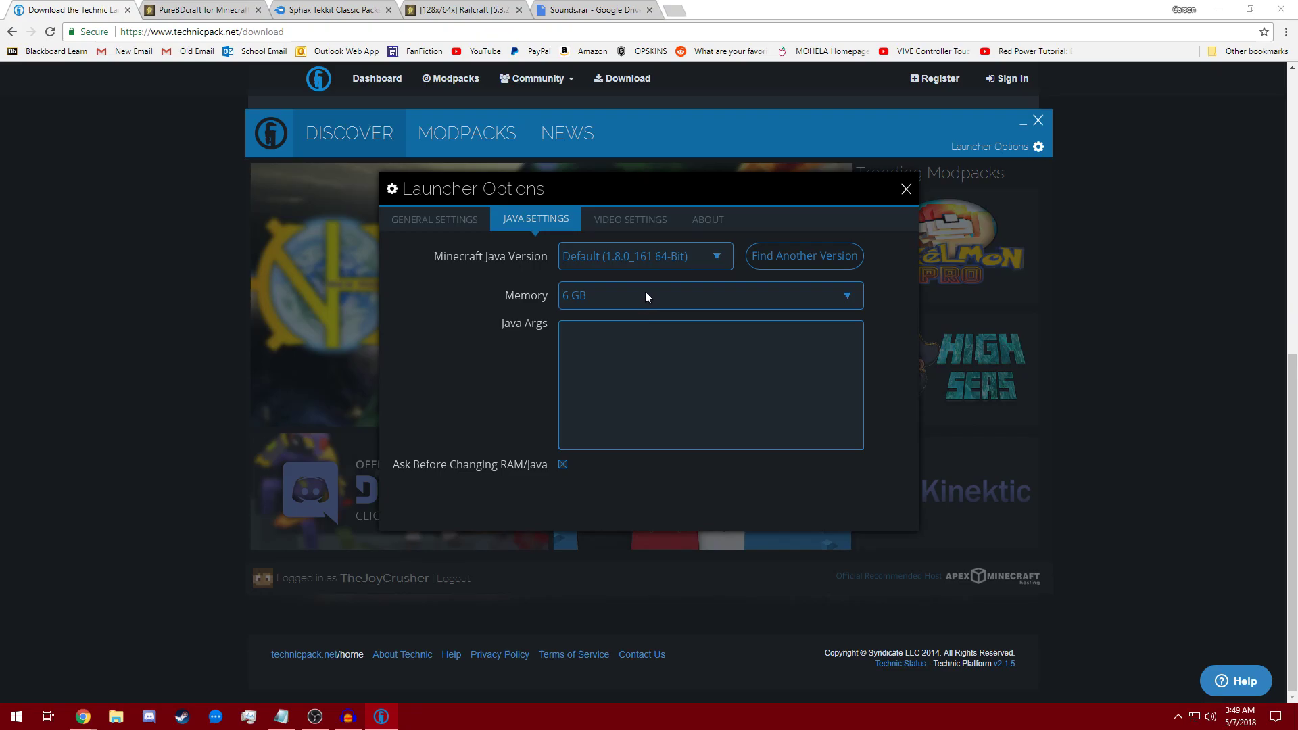
pyautogui.click(906, 190)
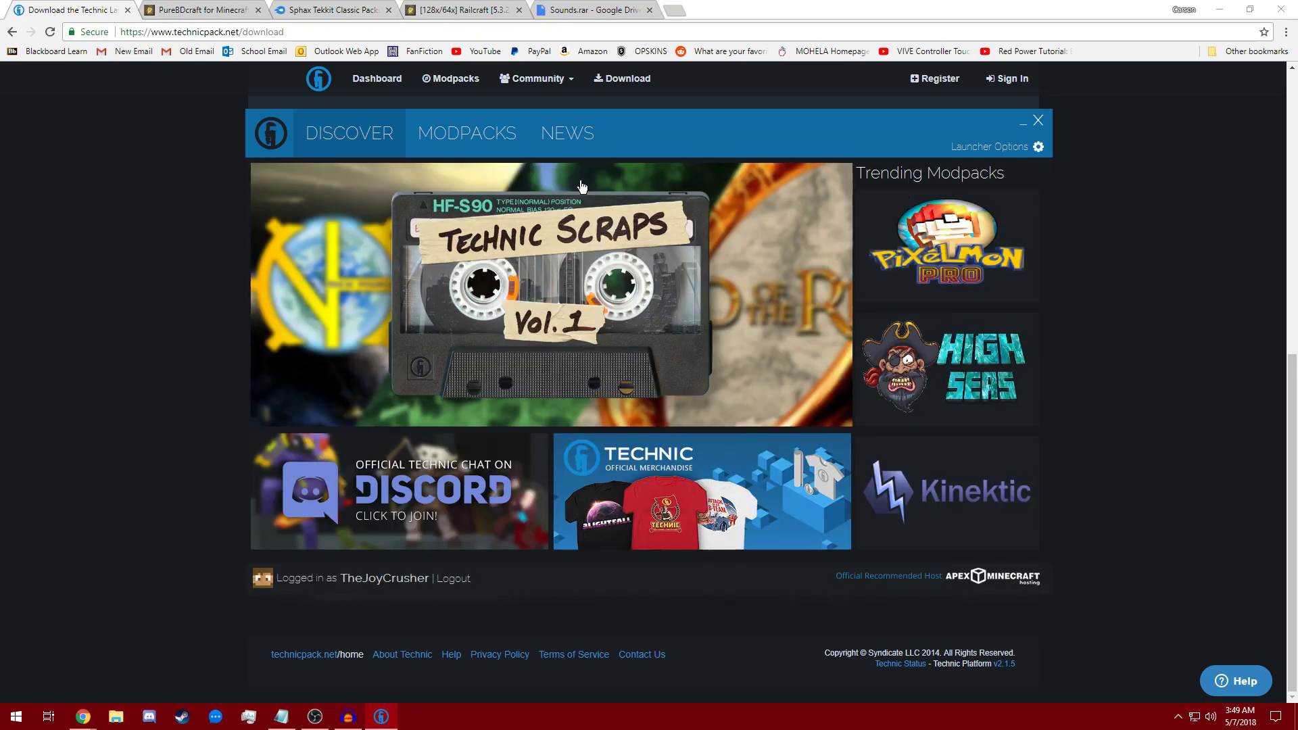
# Step: Search the modpacks for Tekkit Classic, start installing it, and get the launcher window out of the way
pyautogui.click(442, 138)
pyautogui.click(326, 178)
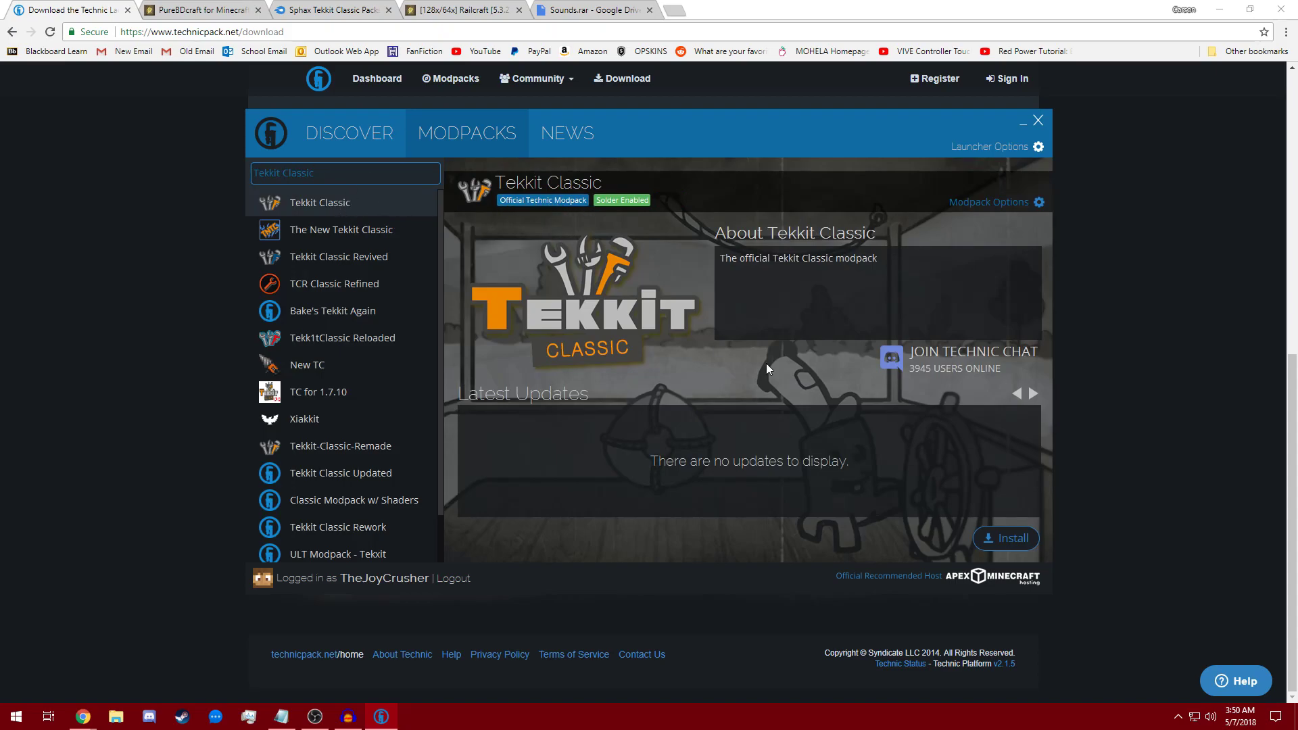
pyautogui.click(1004, 537)
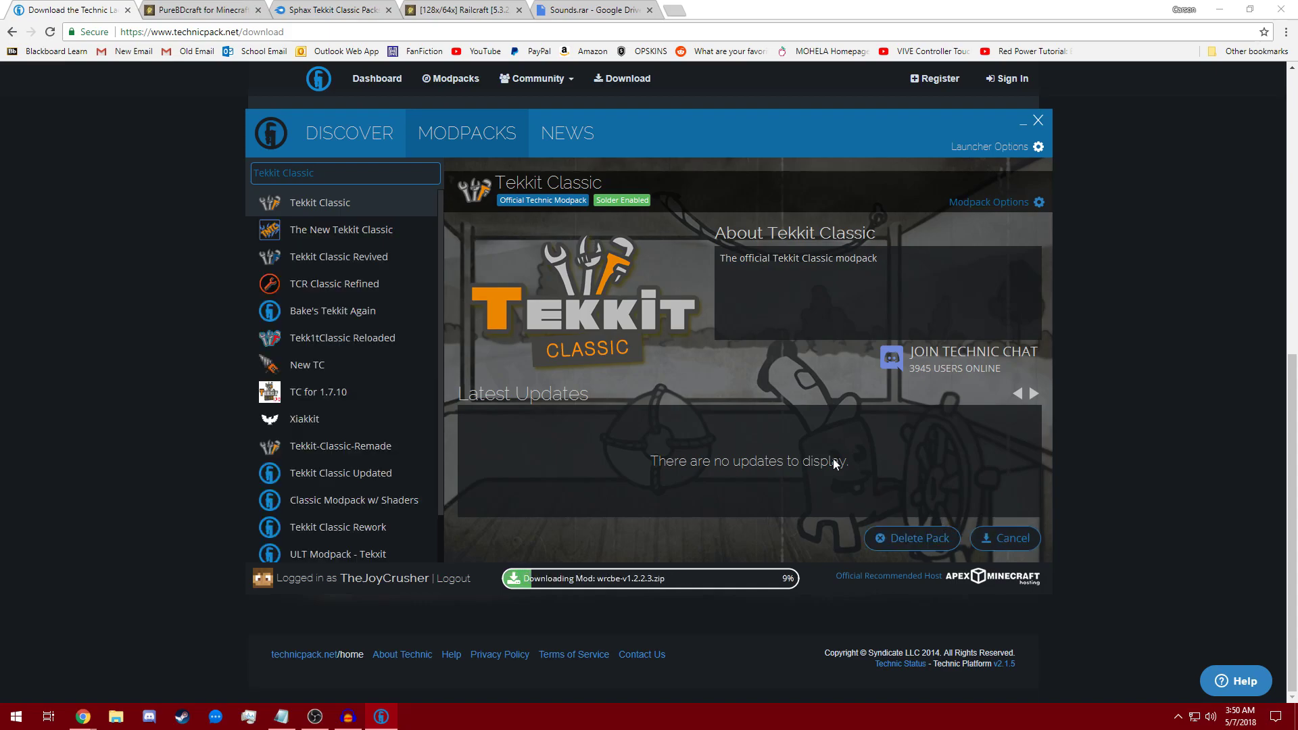
pyautogui.click(1039, 120)
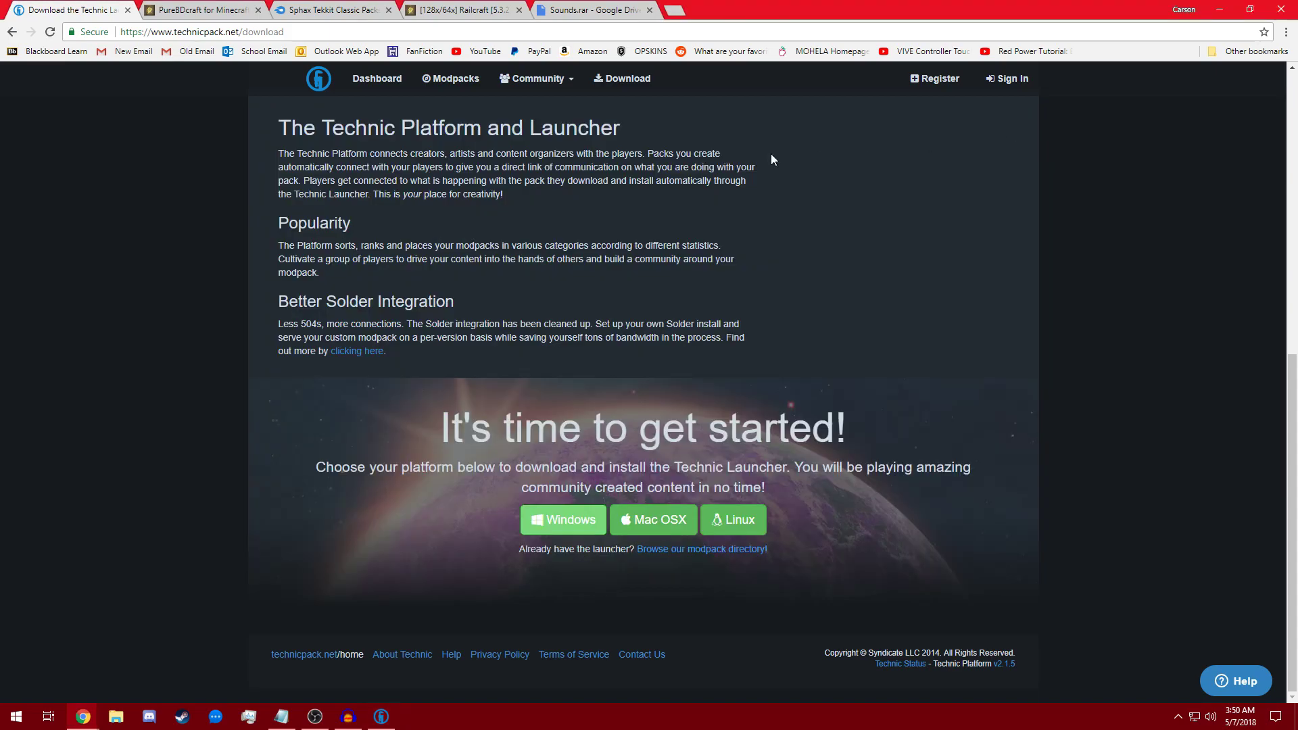
# Step: Download Sphax PureBDcraft 128x128 for MC1.2.5/1.3.0 from the older versions, closing the Technic and BDcraft pages
pyautogui.click(128, 10)
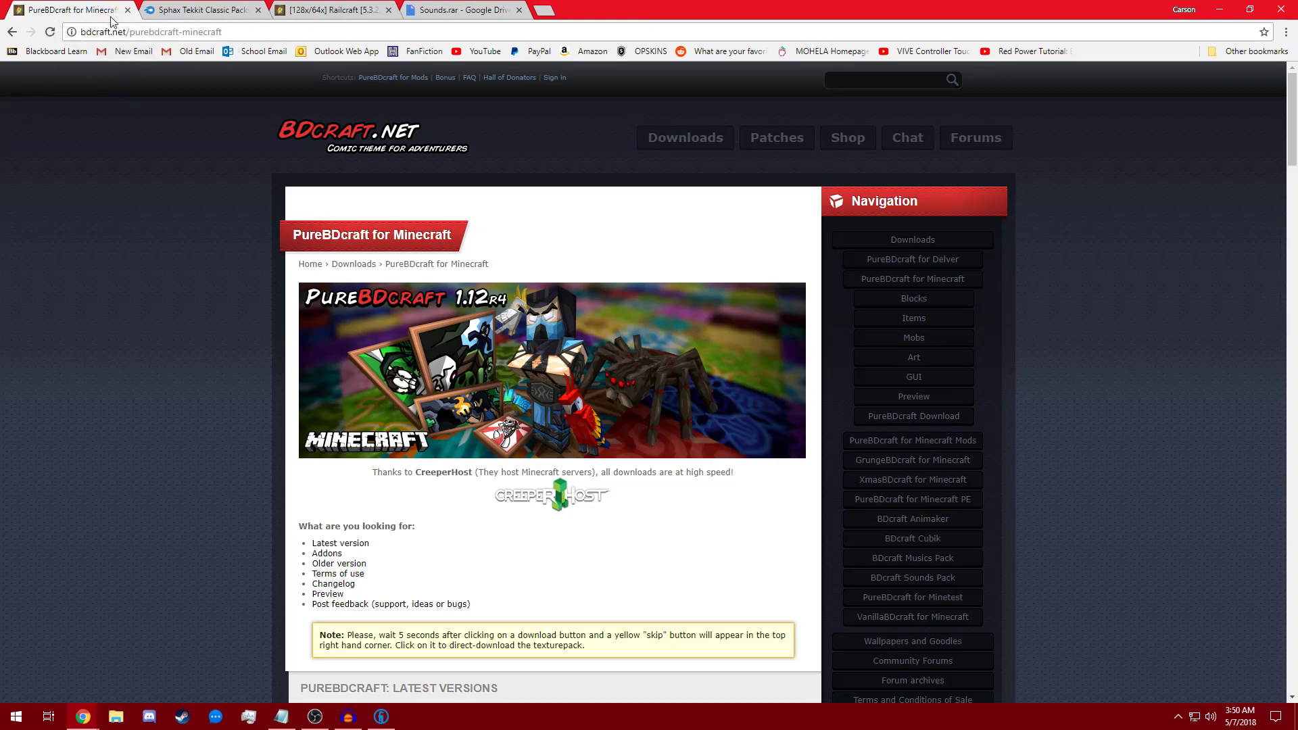
pyautogui.scroll(-20, 231, 207)
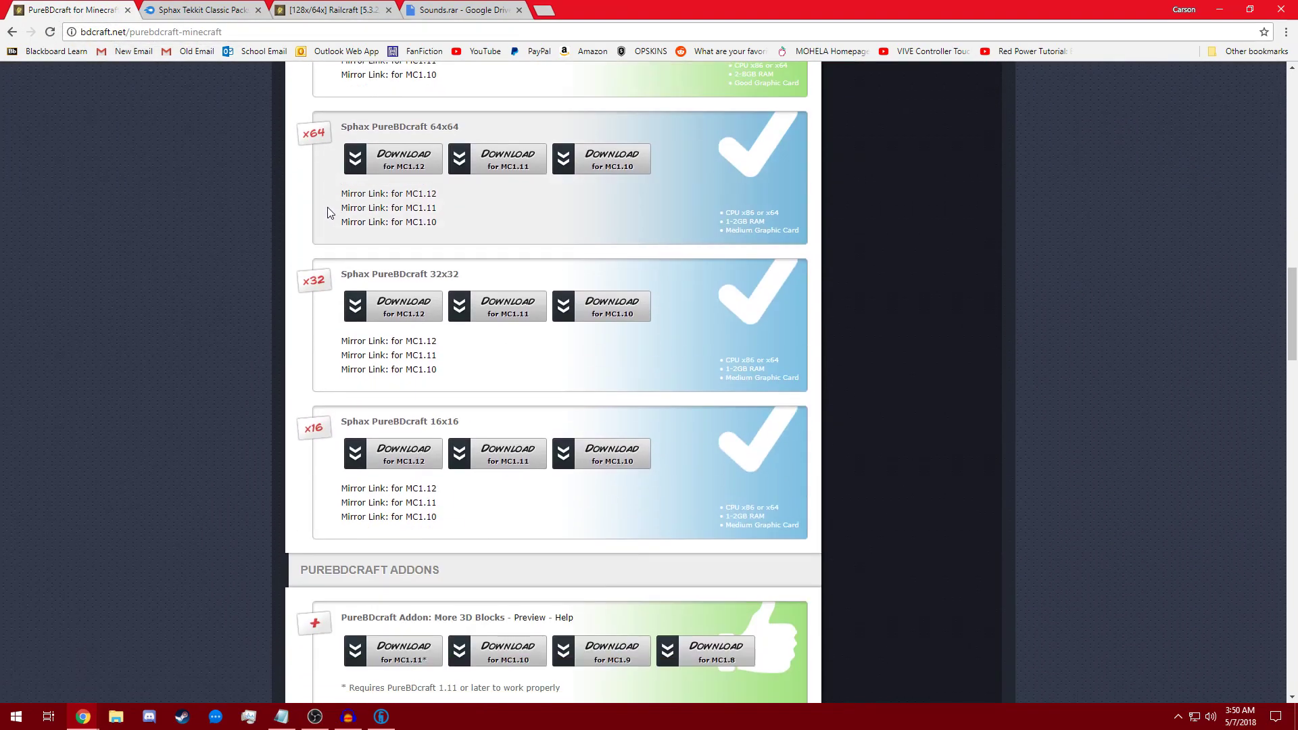
pyautogui.scroll(-16, 335, 218)
pyautogui.scroll(8, 435, 372)
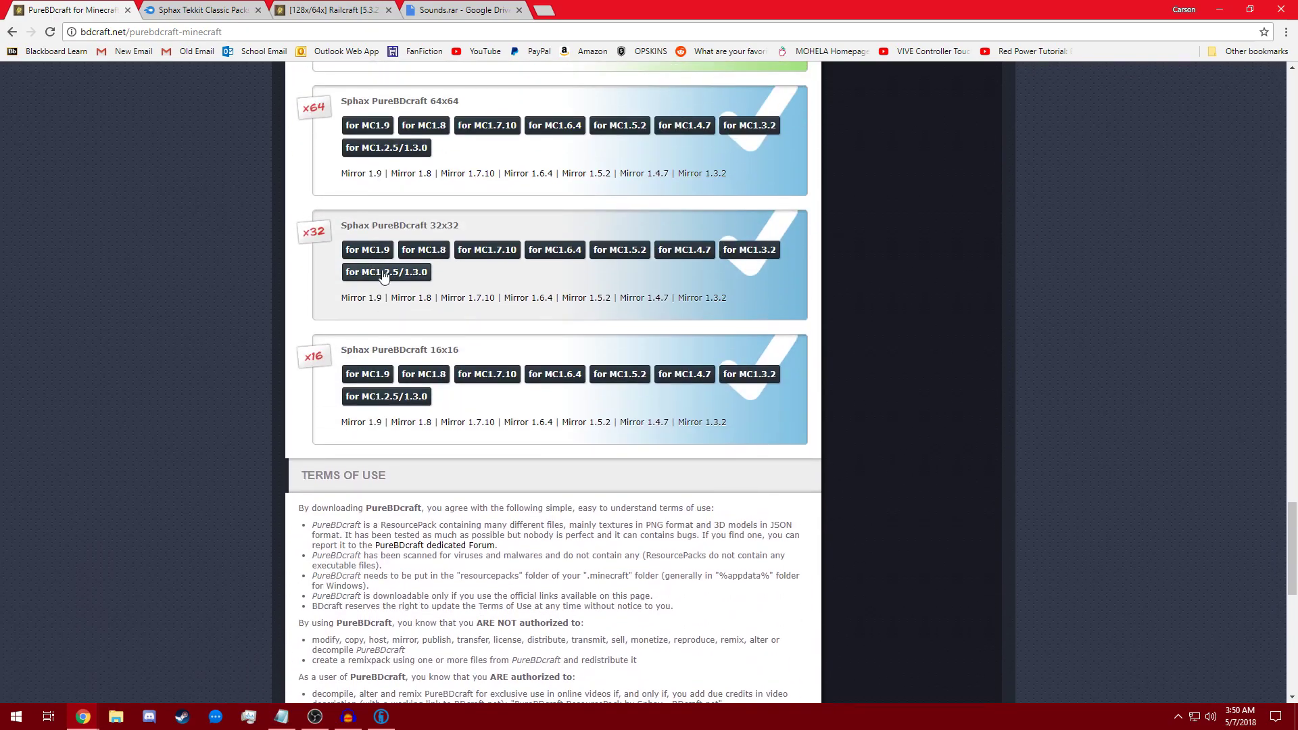
pyautogui.scroll(3, 429, 359)
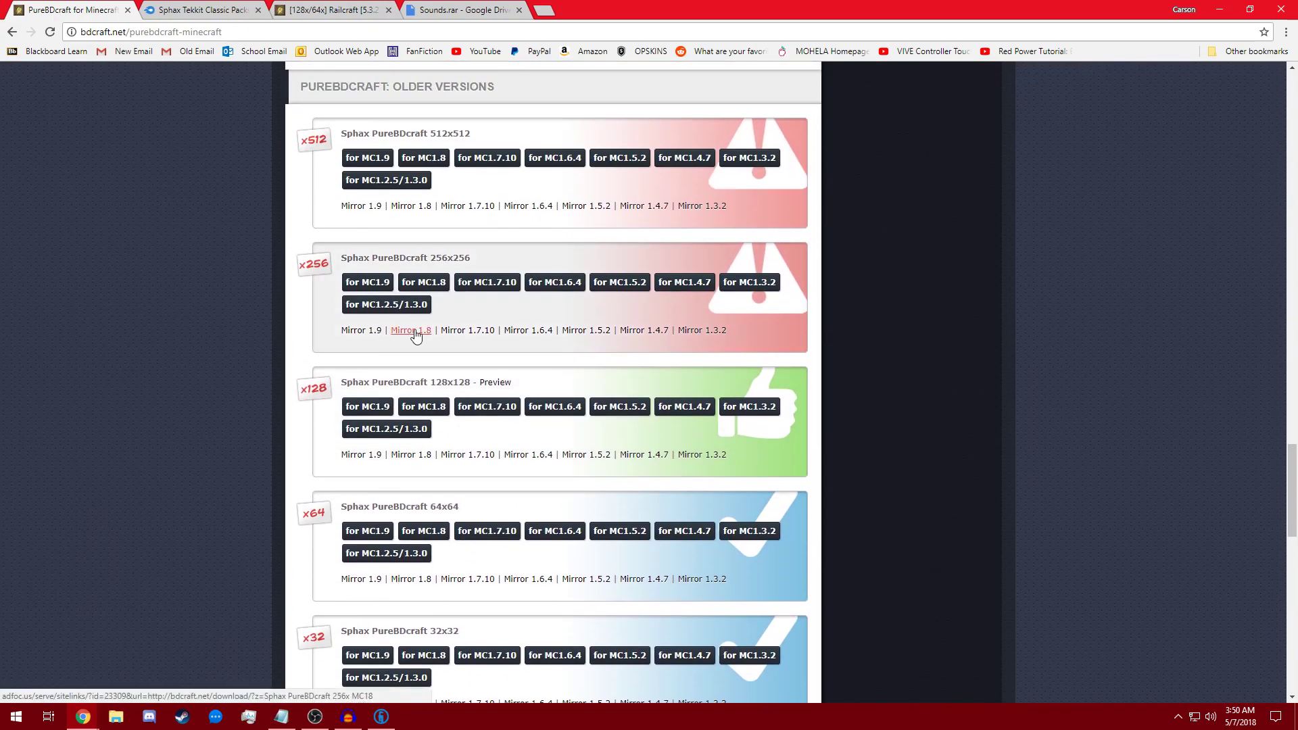
pyautogui.scroll(-2, 411, 328)
pyautogui.scroll(-2, 412, 328)
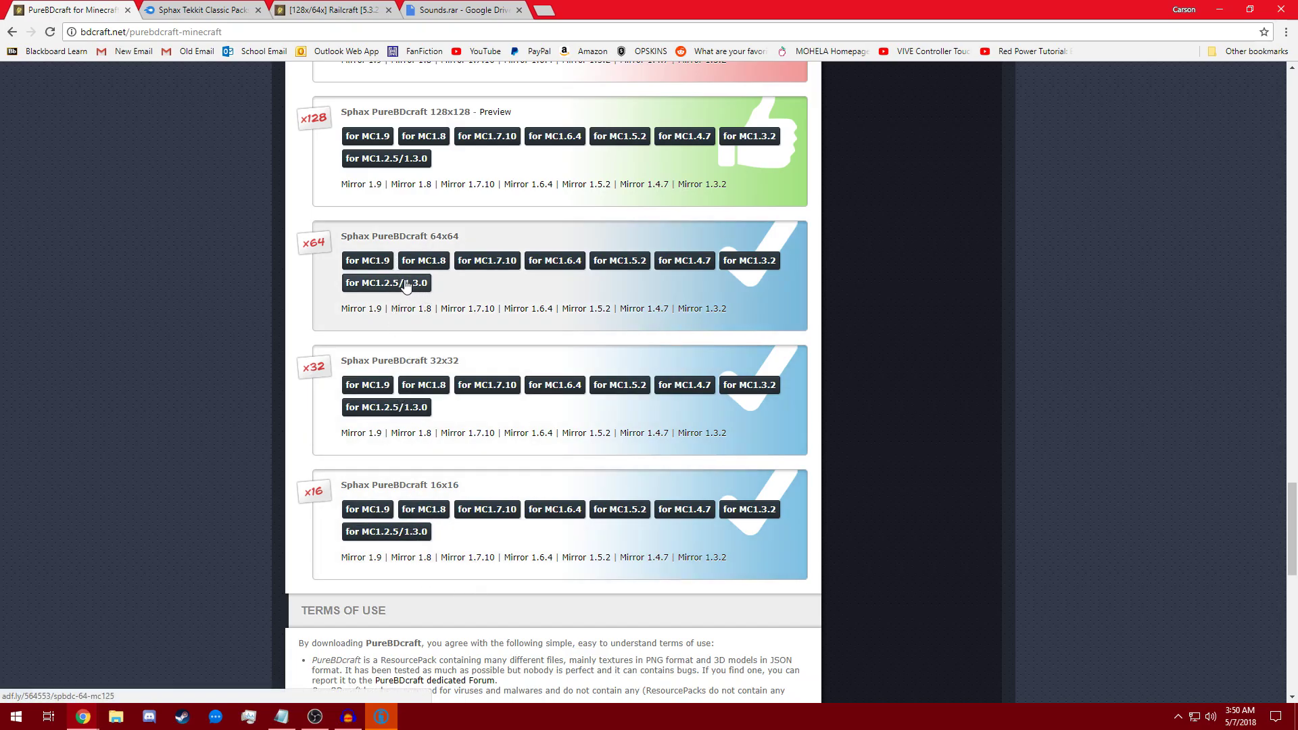
pyautogui.click(390, 161)
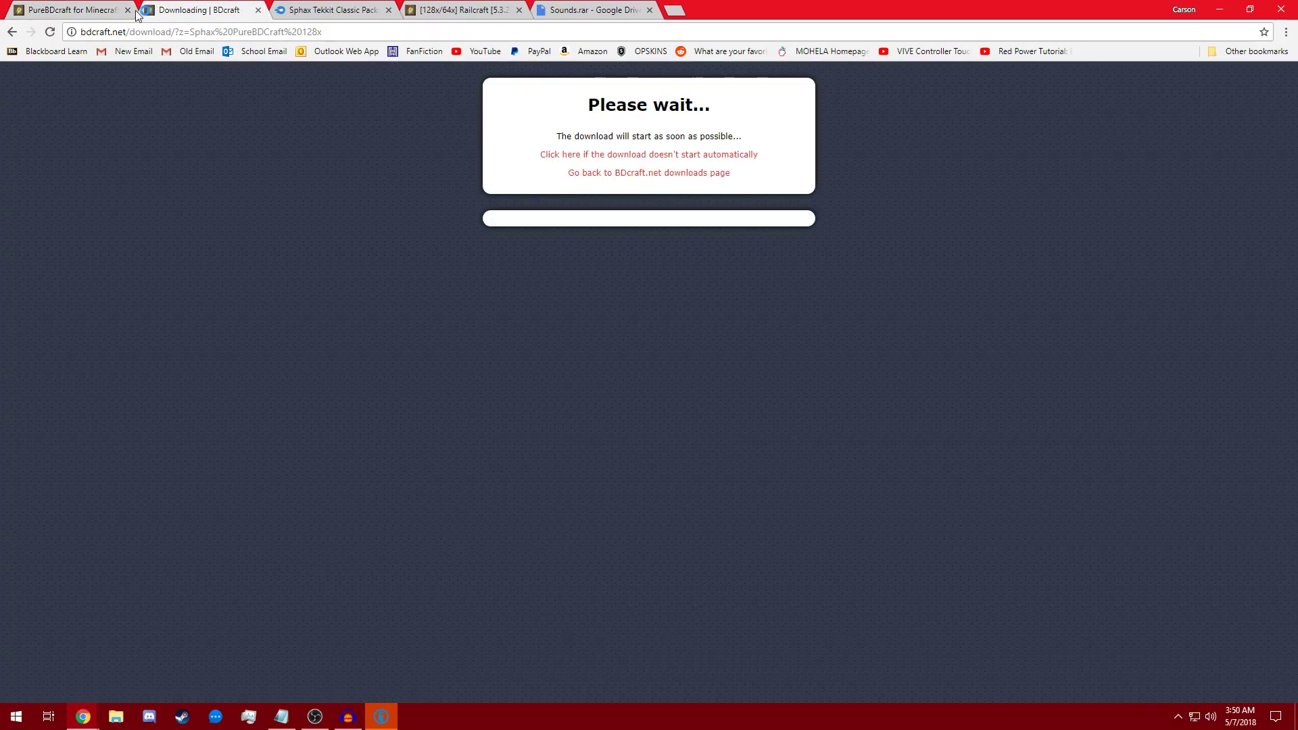
pyautogui.click(128, 10)
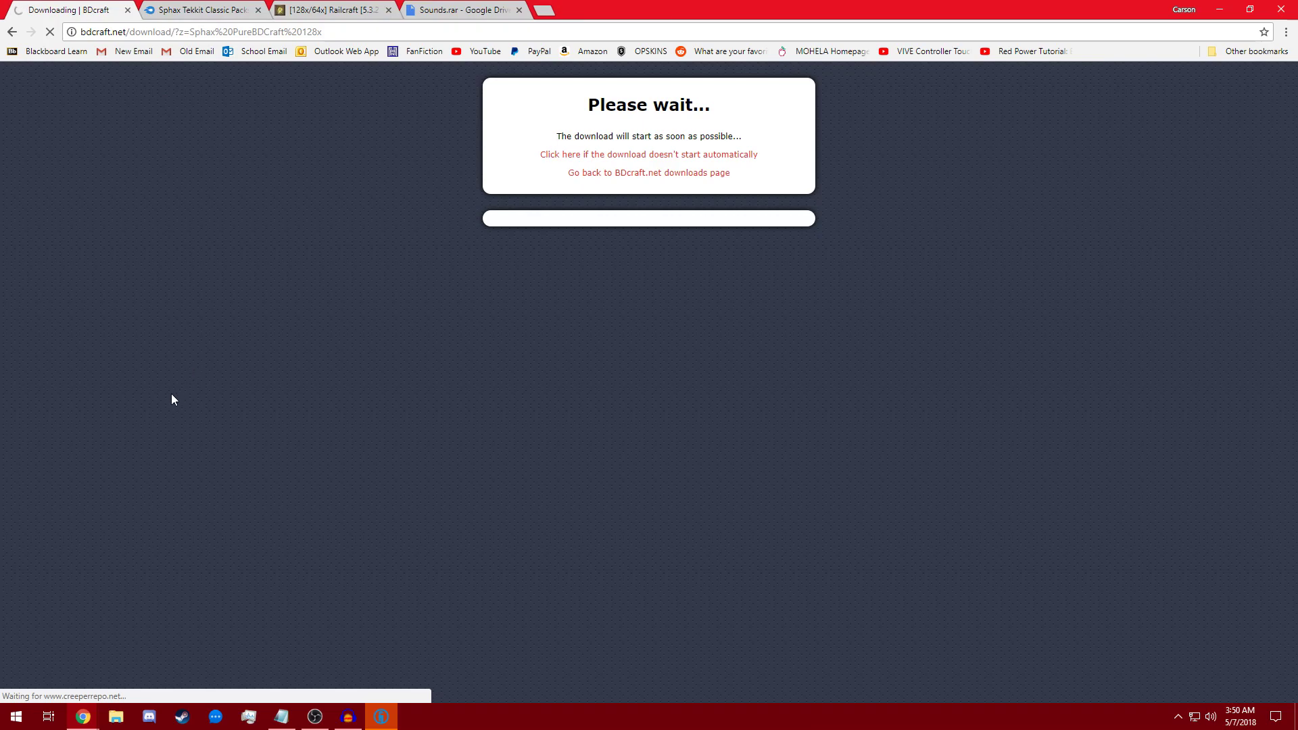
pyautogui.click(128, 10)
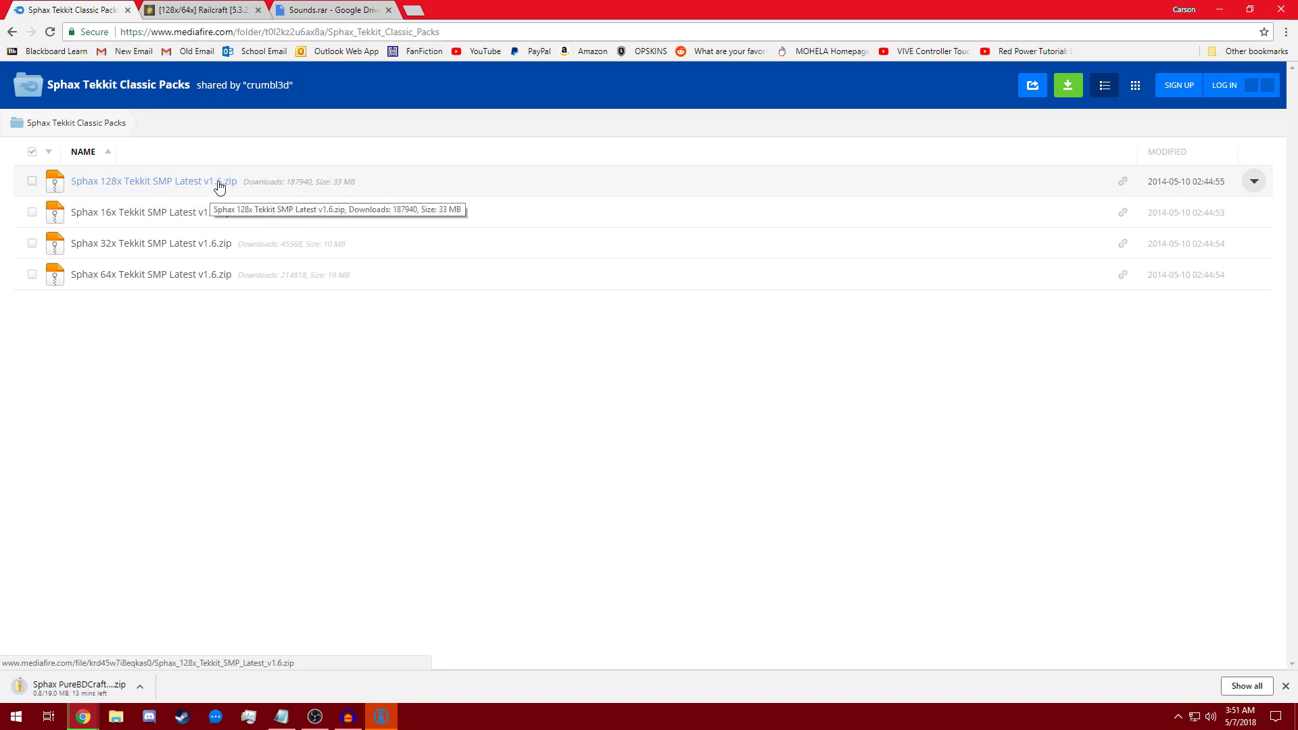
# Step: Download Sphax 128x Tekkit SMP Latest v1.6.zip from the MediaFire folder and close its download page
pyautogui.click(165, 188)
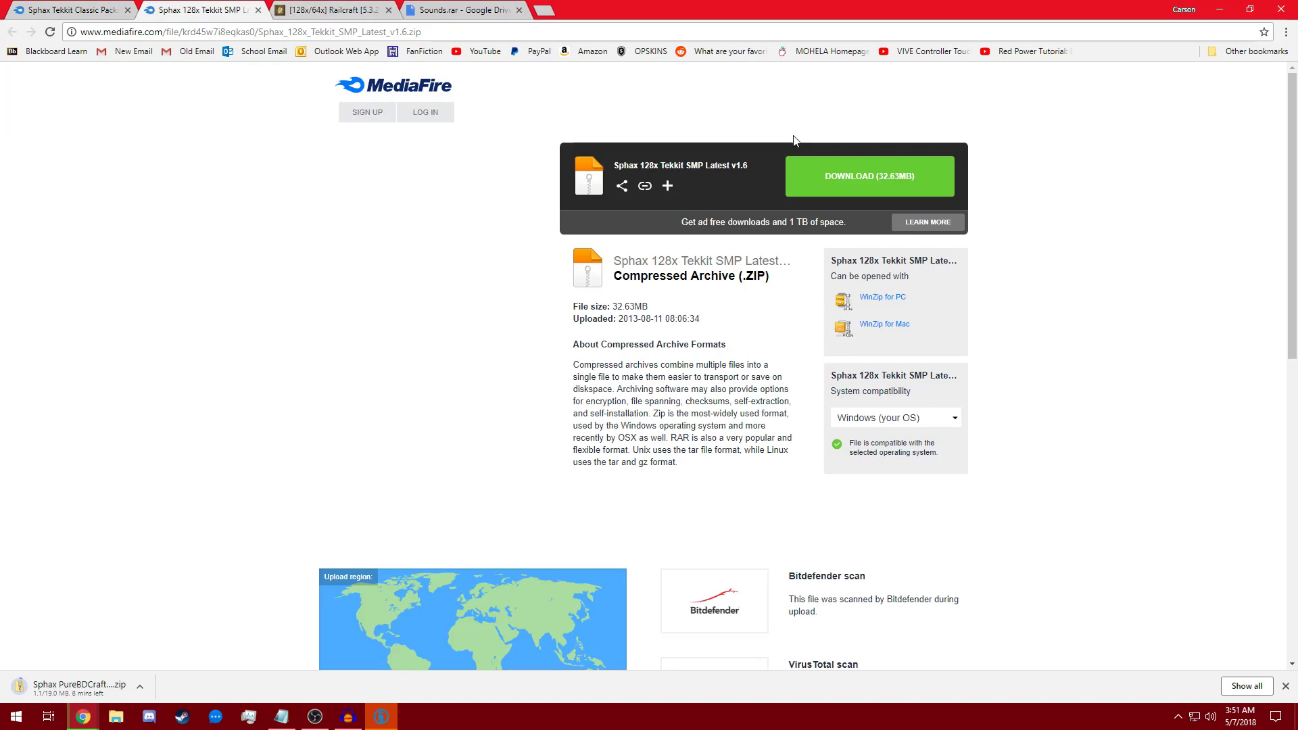
pyautogui.click(845, 181)
pyautogui.click(258, 9)
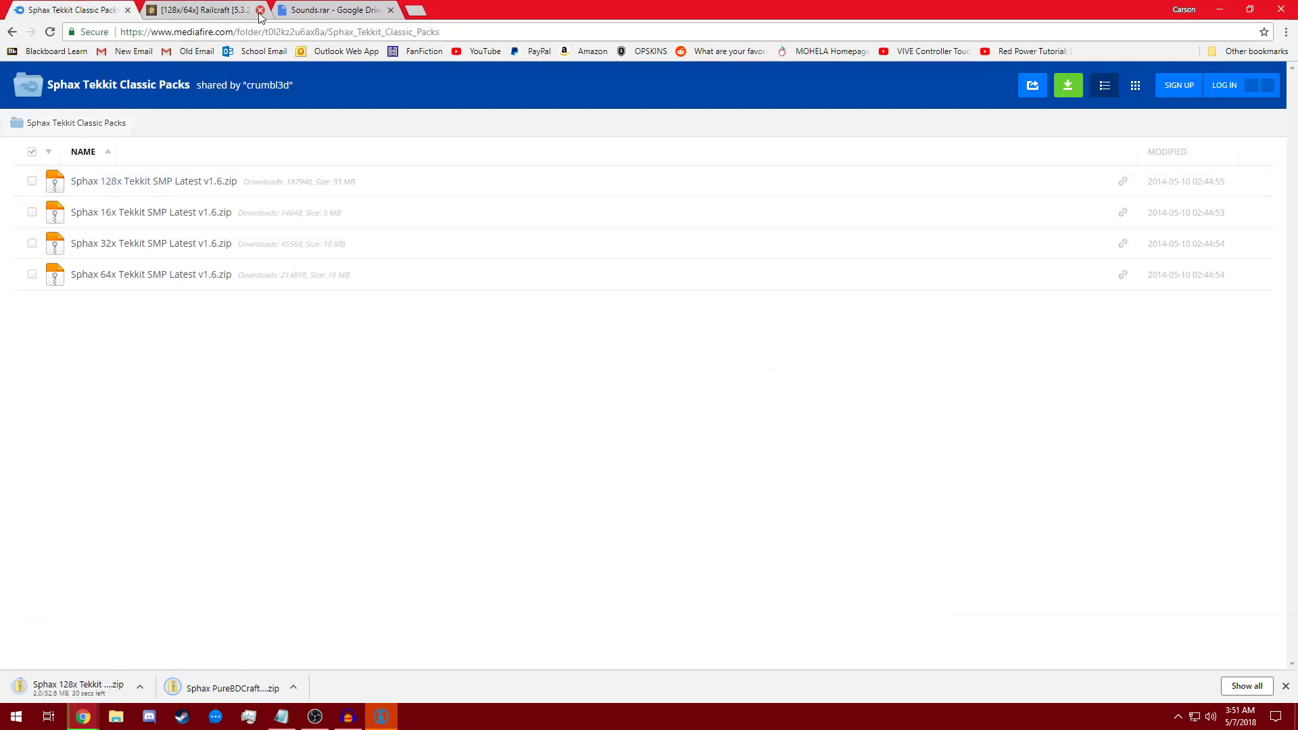
# Step: Download the 128x Railcraft v5.3.2 Sphax addon from the BDcraft forum page, and close the Railcraft pages
pyautogui.click(201, 10)
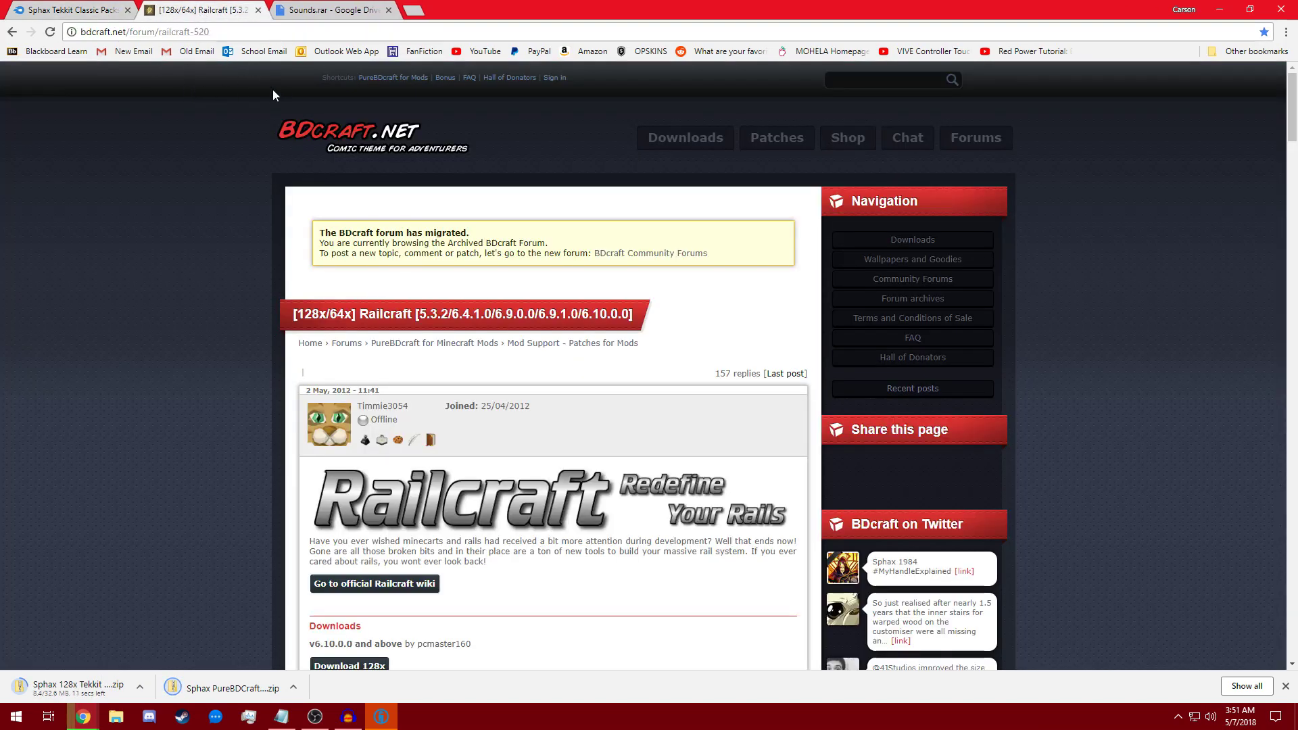
pyautogui.scroll(-2, 424, 241)
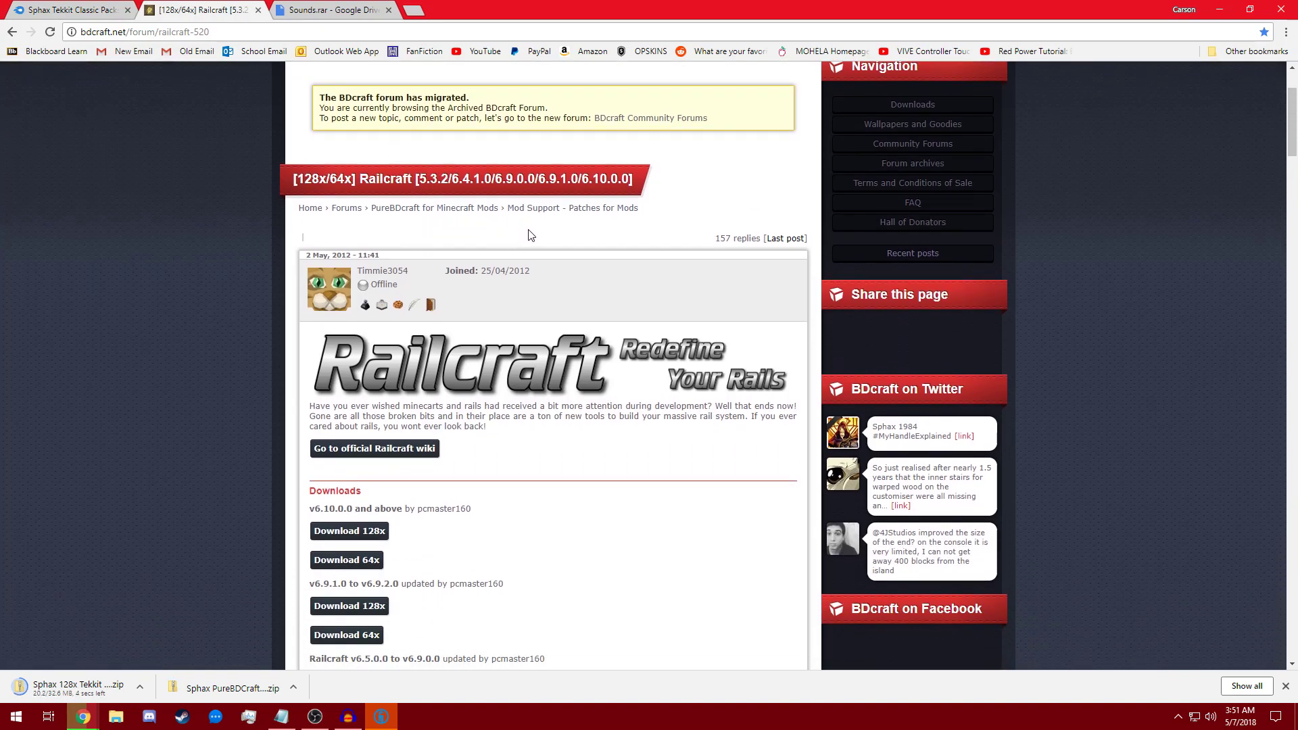
pyautogui.scroll(-7, 553, 255)
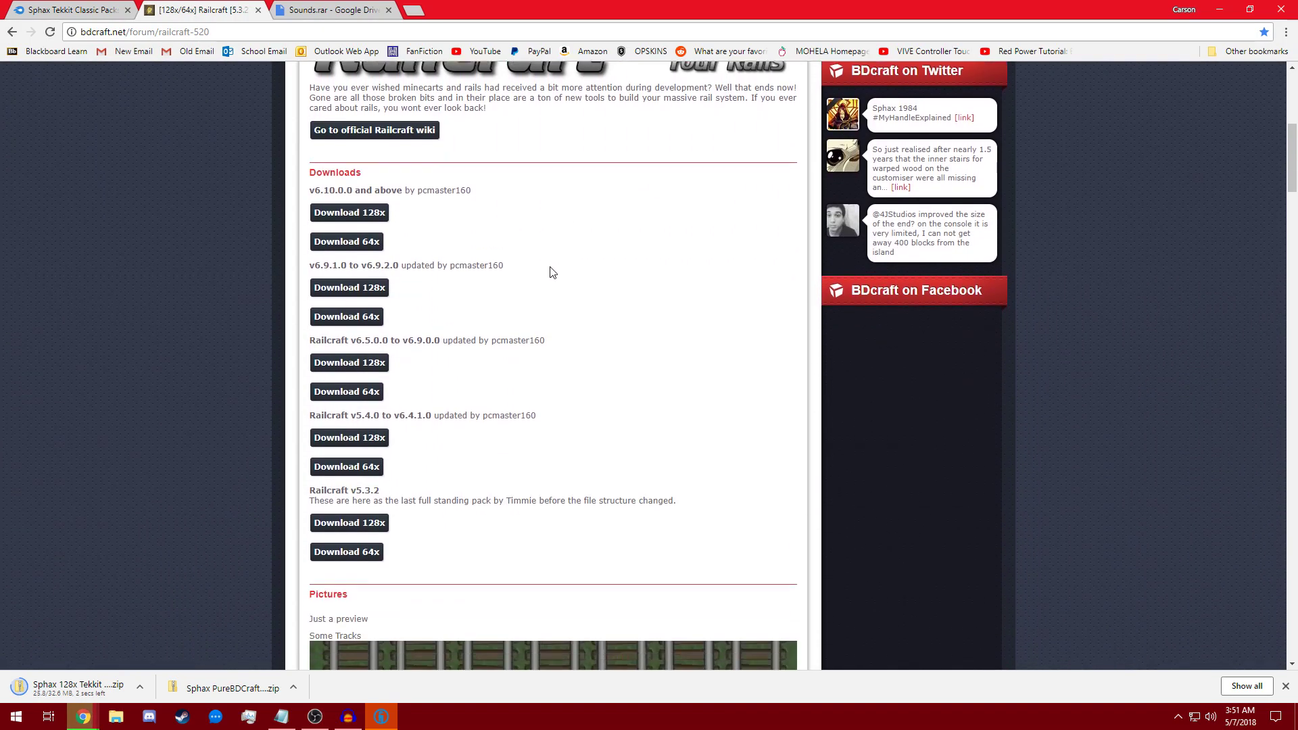
pyautogui.scroll(-2, 446, 439)
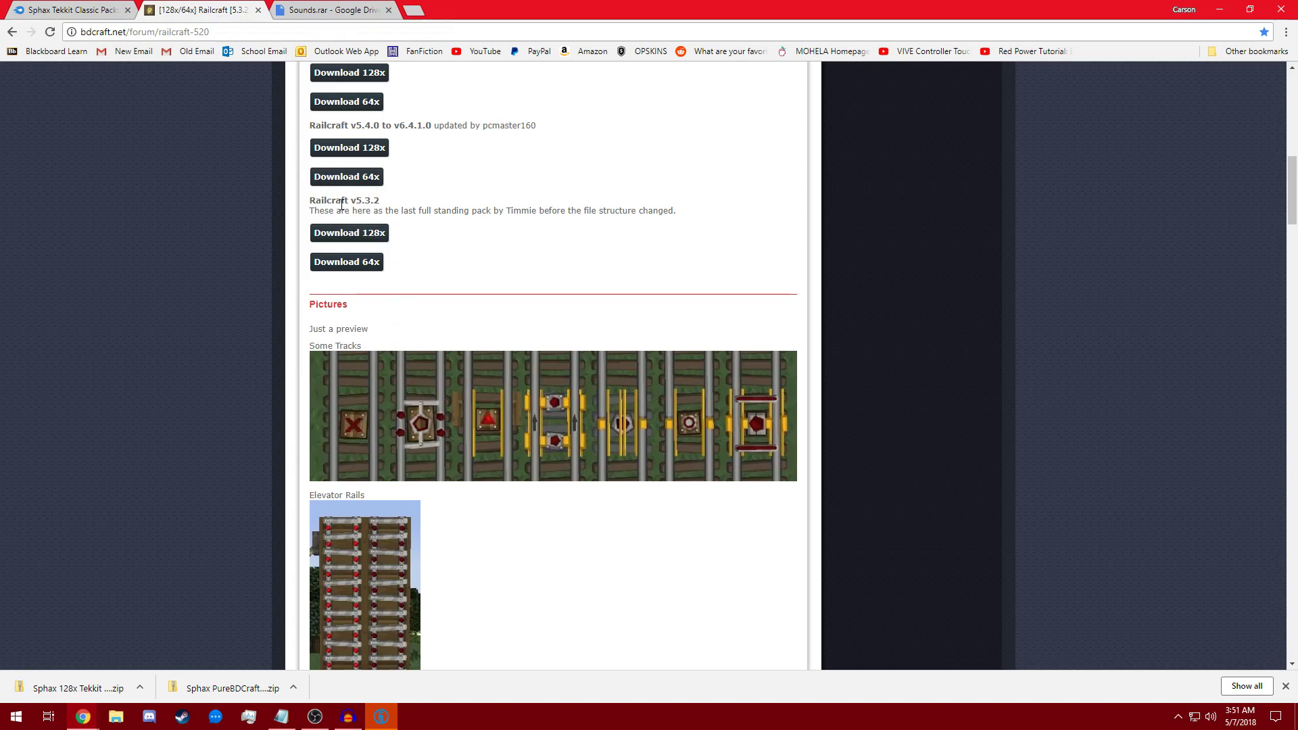
pyautogui.moveTo(311, 202); pyautogui.dragTo(381, 206)
pyautogui.click(362, 233)
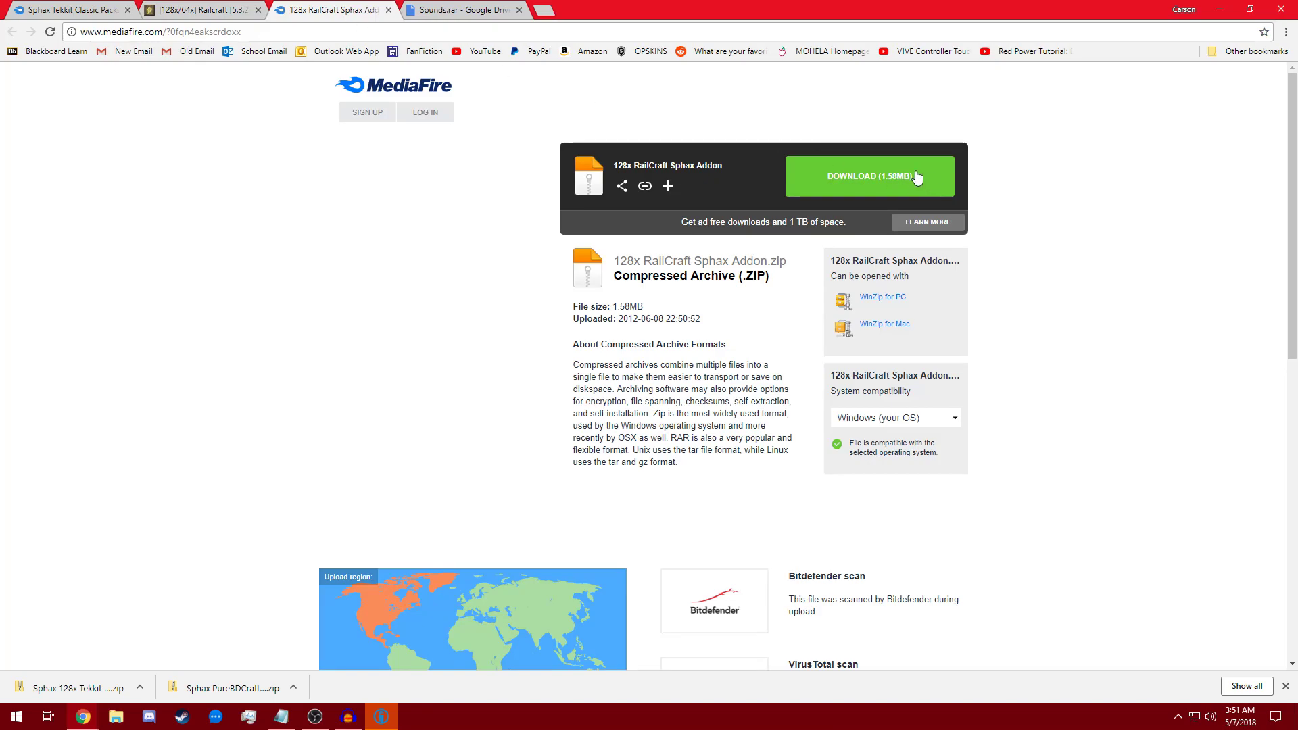
pyautogui.click(897, 177)
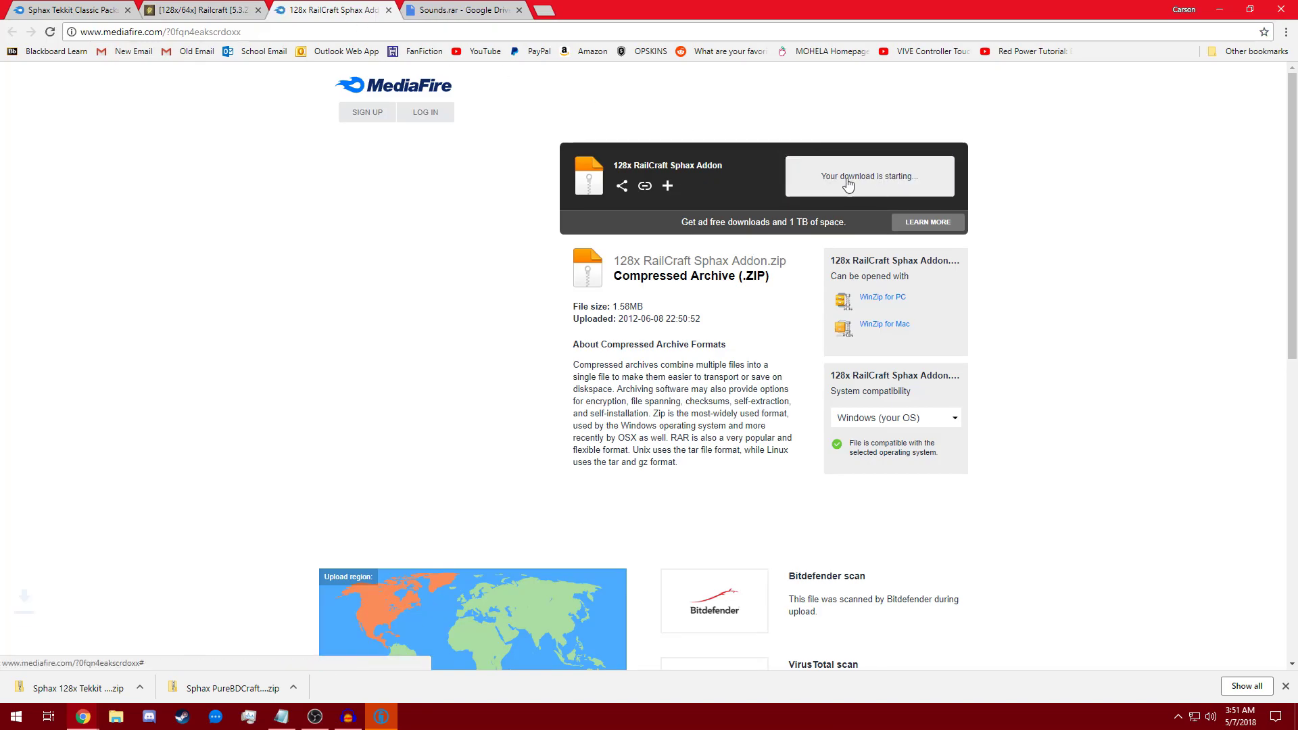
pyautogui.click(387, 10)
pyautogui.click(257, 10)
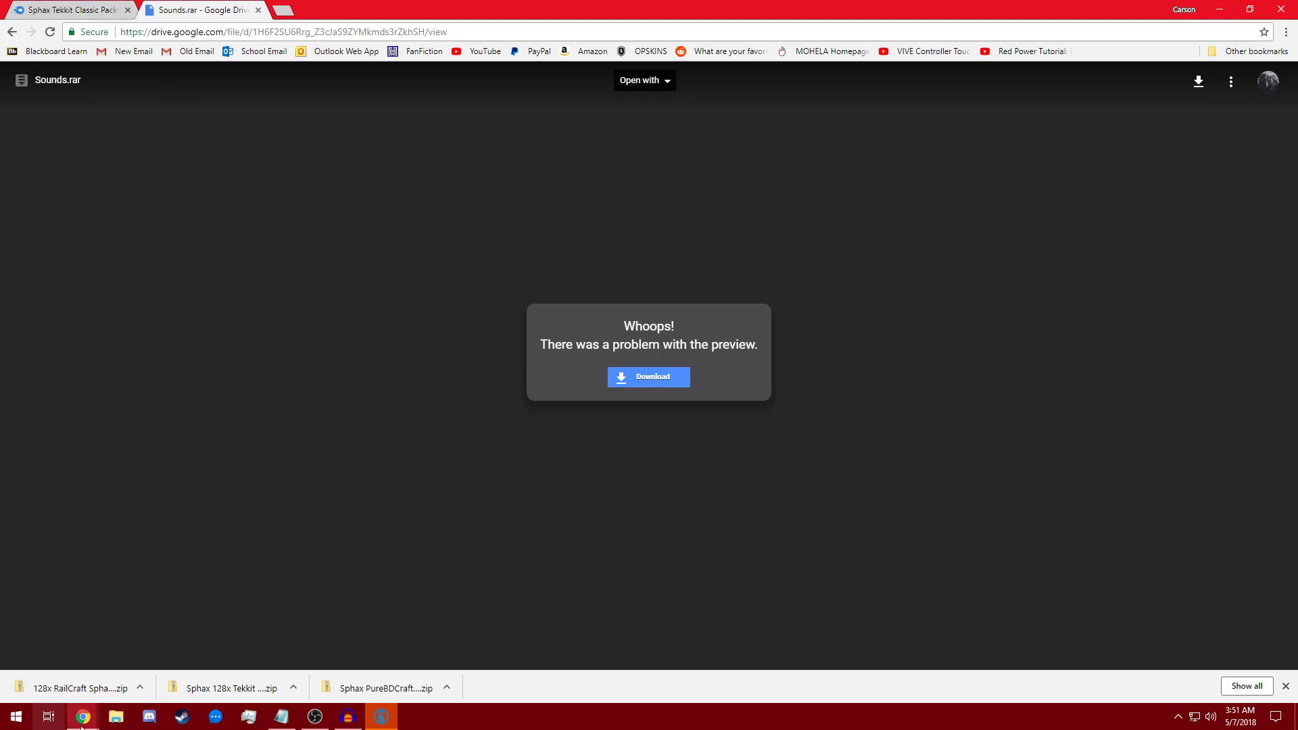
# Step: Open the Downloads folder in File Explorer and extract 128x RailCraft Sphax Addon.zip with 7-Zip into its own folder
pyautogui.press('super+e')
pyautogui.click(229, 272)
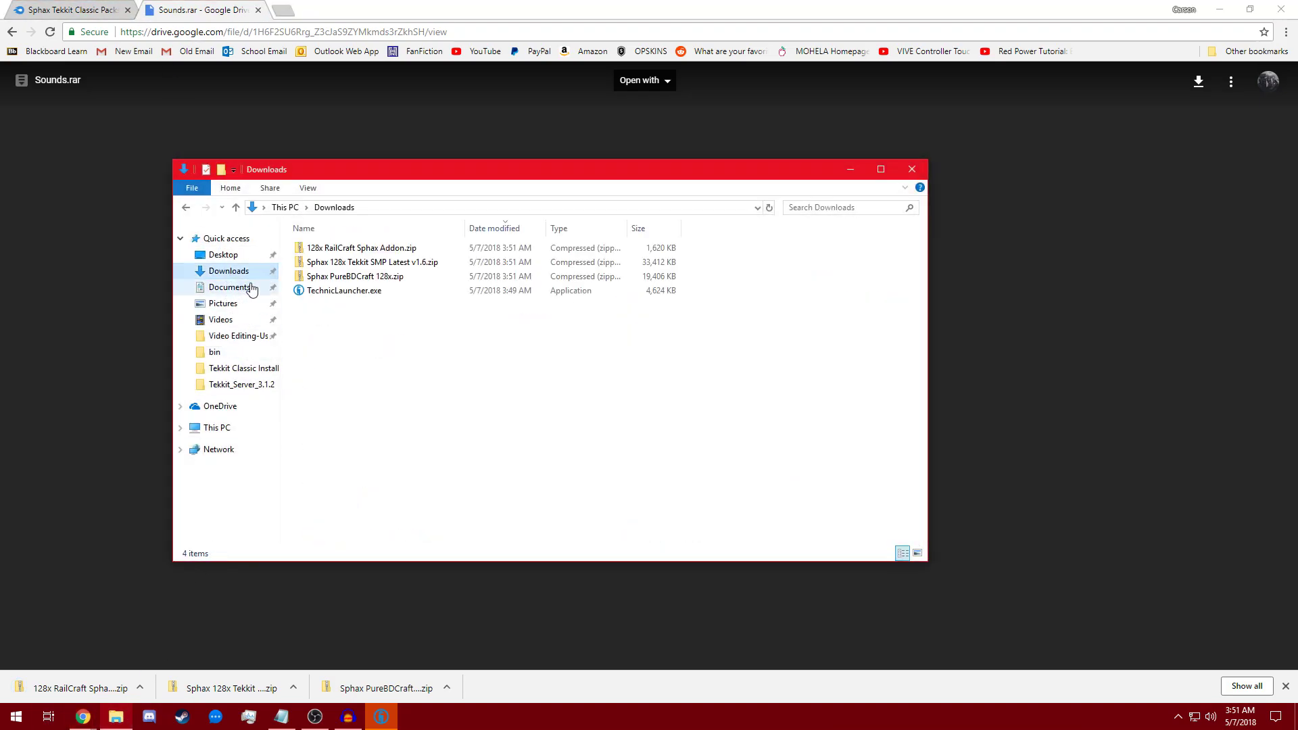
pyautogui.click(351, 253)
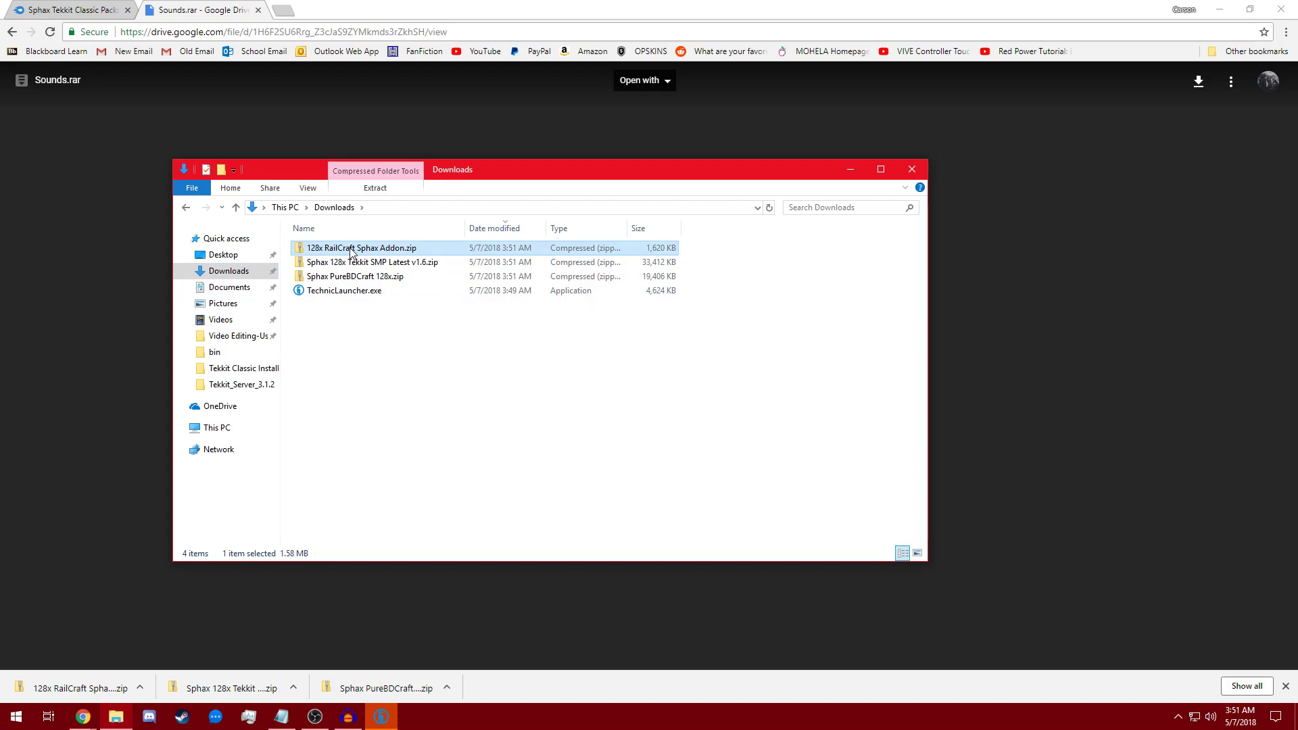
pyautogui.rightClick(351, 252)
pyautogui.moveTo(400, 311)
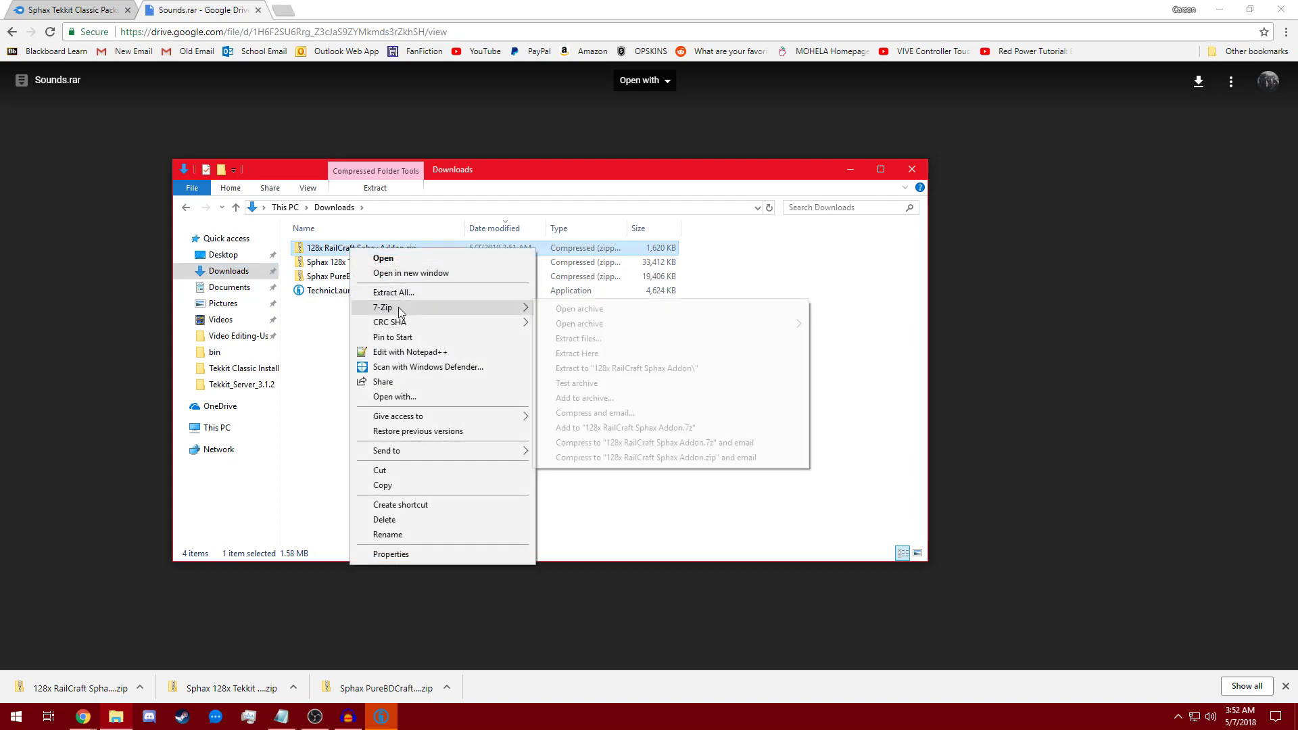
pyautogui.click(579, 339)
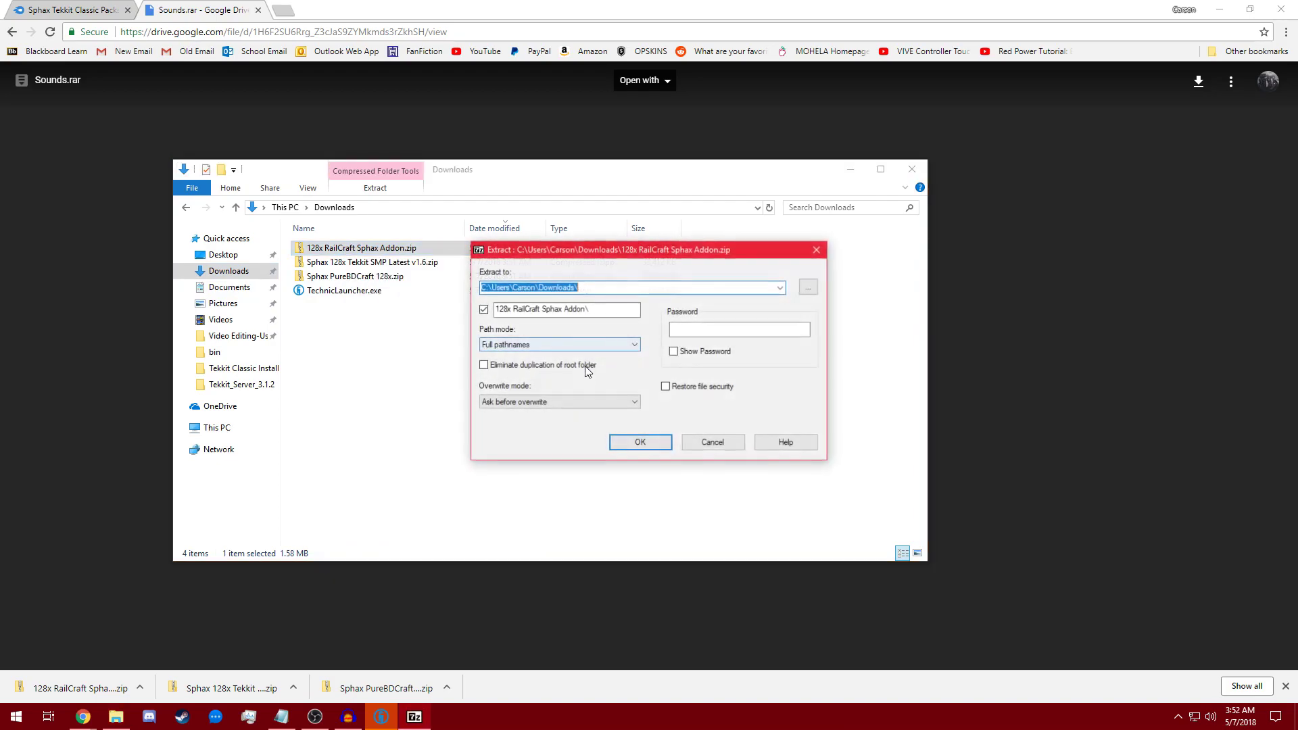
pyautogui.click(641, 443)
# Step: Extract Sphax 128x Tekkit SMP Latest v1.6.zip with 7-Zip into its own folder in Downloads
pyautogui.rightClick(390, 264)
pyautogui.moveTo(487, 328)
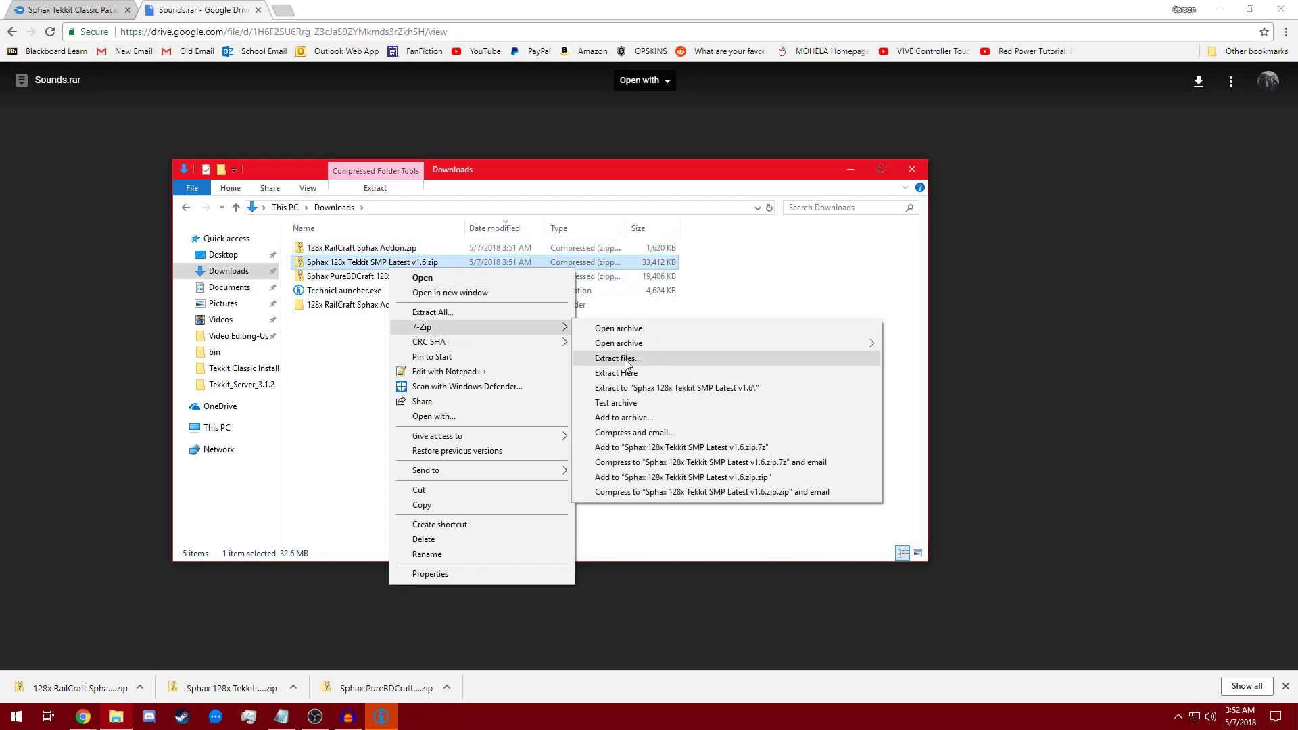
pyautogui.click(626, 364)
pyautogui.click(635, 441)
# Step: Extract Sphax PureBDCraft 128x.zip with 7-Zip into its own folder, and delete the three Sphax zip archives from Downloads
pyautogui.rightClick(389, 277)
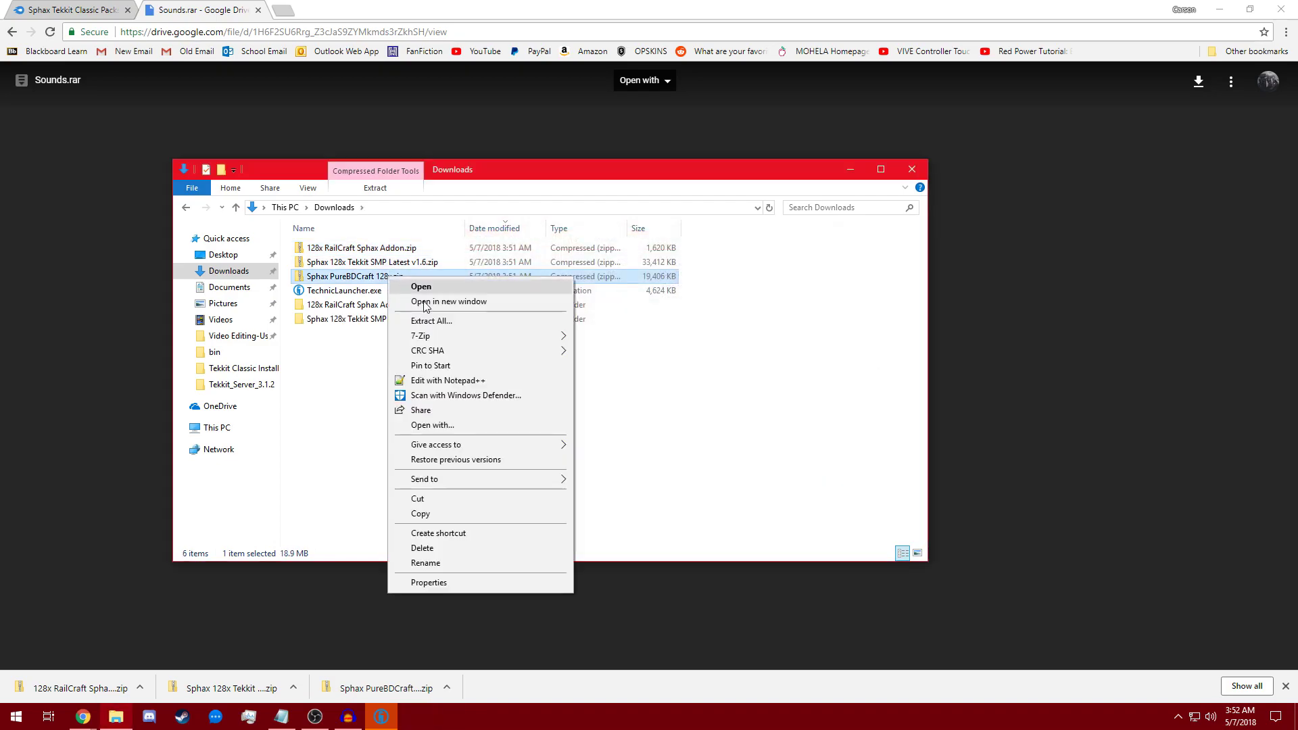
pyautogui.moveTo(455, 338)
pyautogui.click(627, 364)
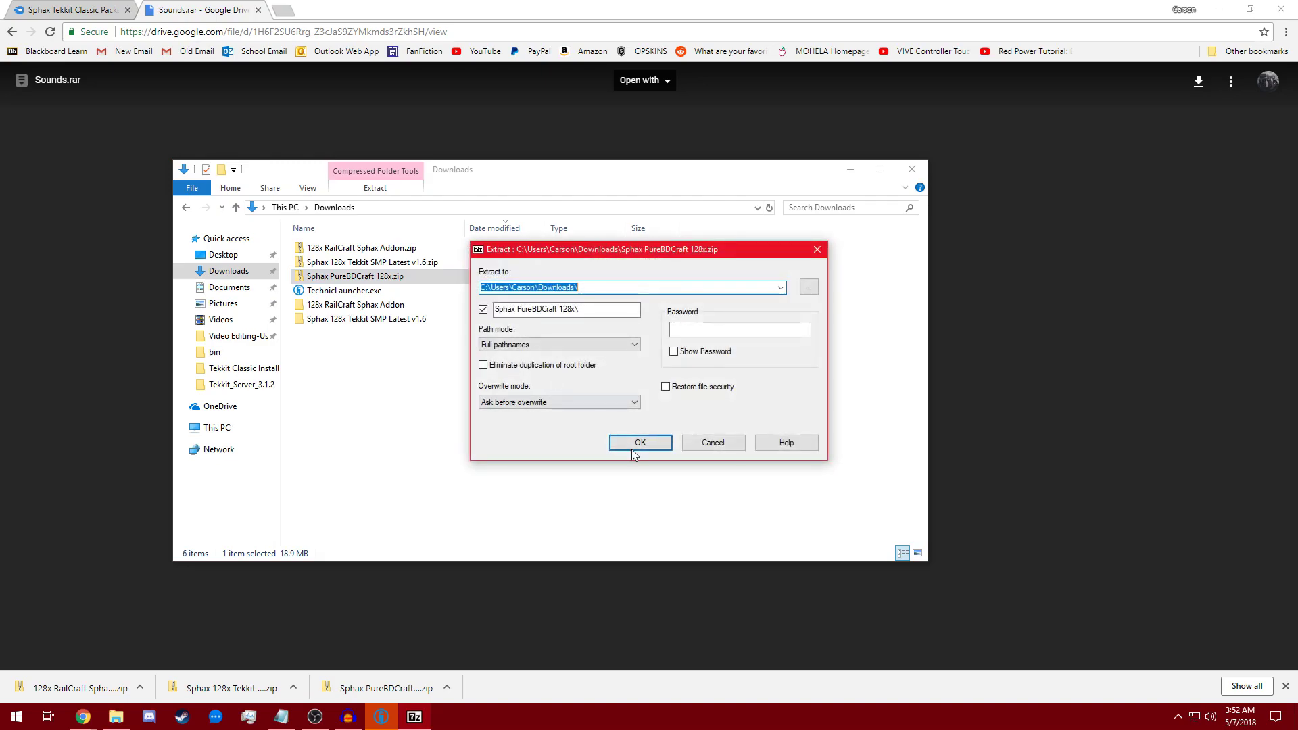
pyautogui.click(634, 447)
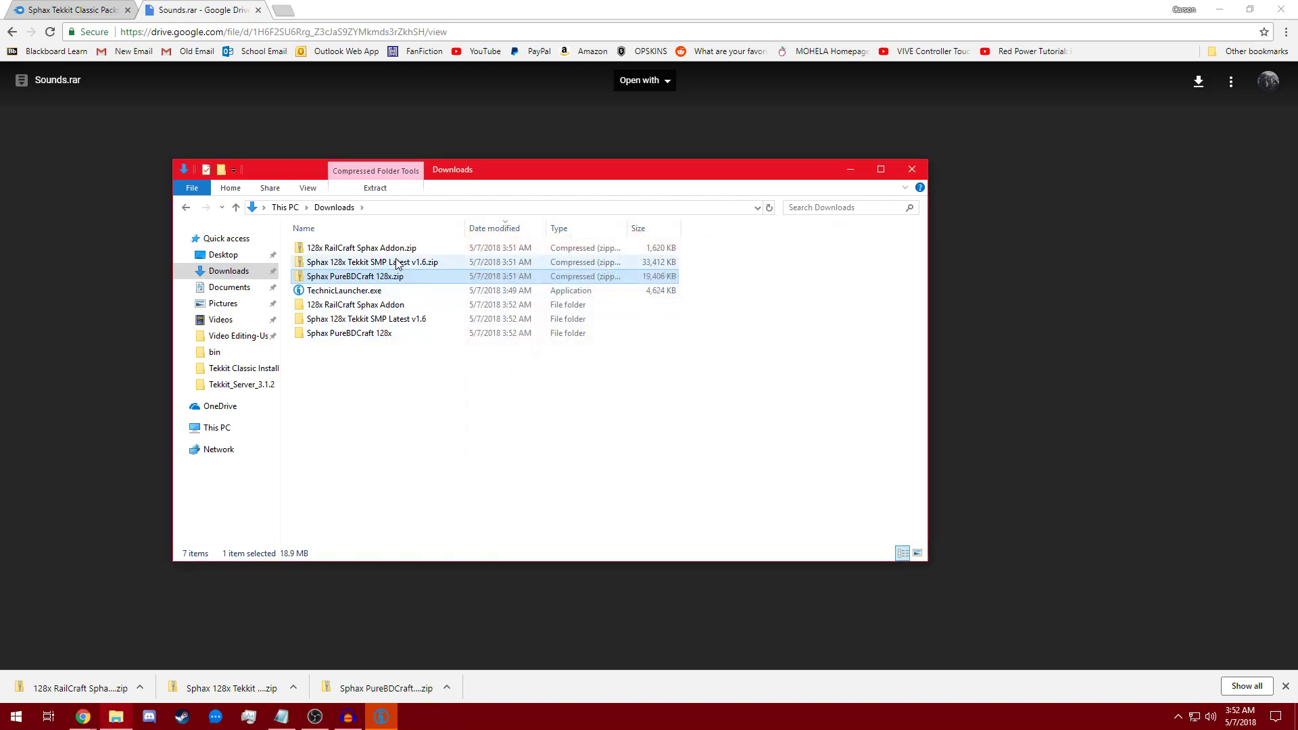
pyautogui.keyDown('shift'); pyautogui.click(405, 252); pyautogui.keyUp('shift')
pyautogui.press('Delete')
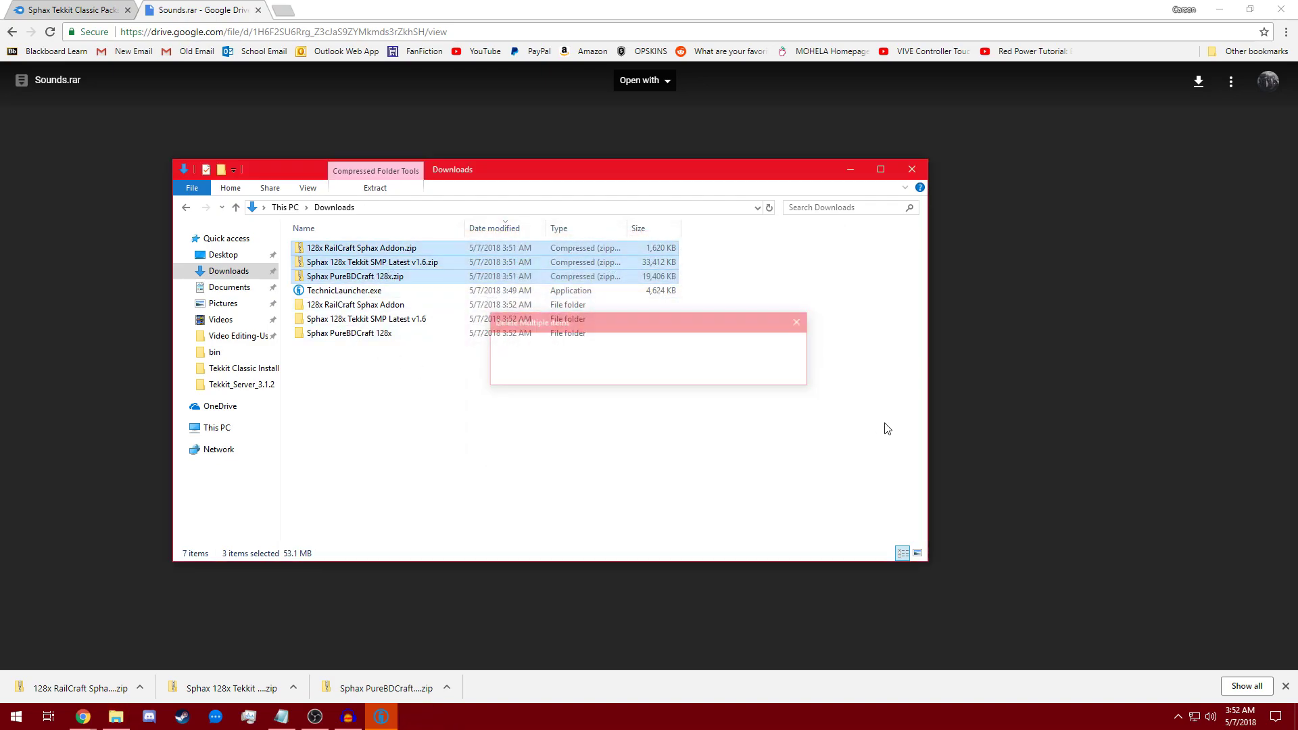
# Step: Open the Sphax PureBDCraft 128x folder in a new window and arrange it side by side with the Downloads window
pyautogui.click(331, 293)
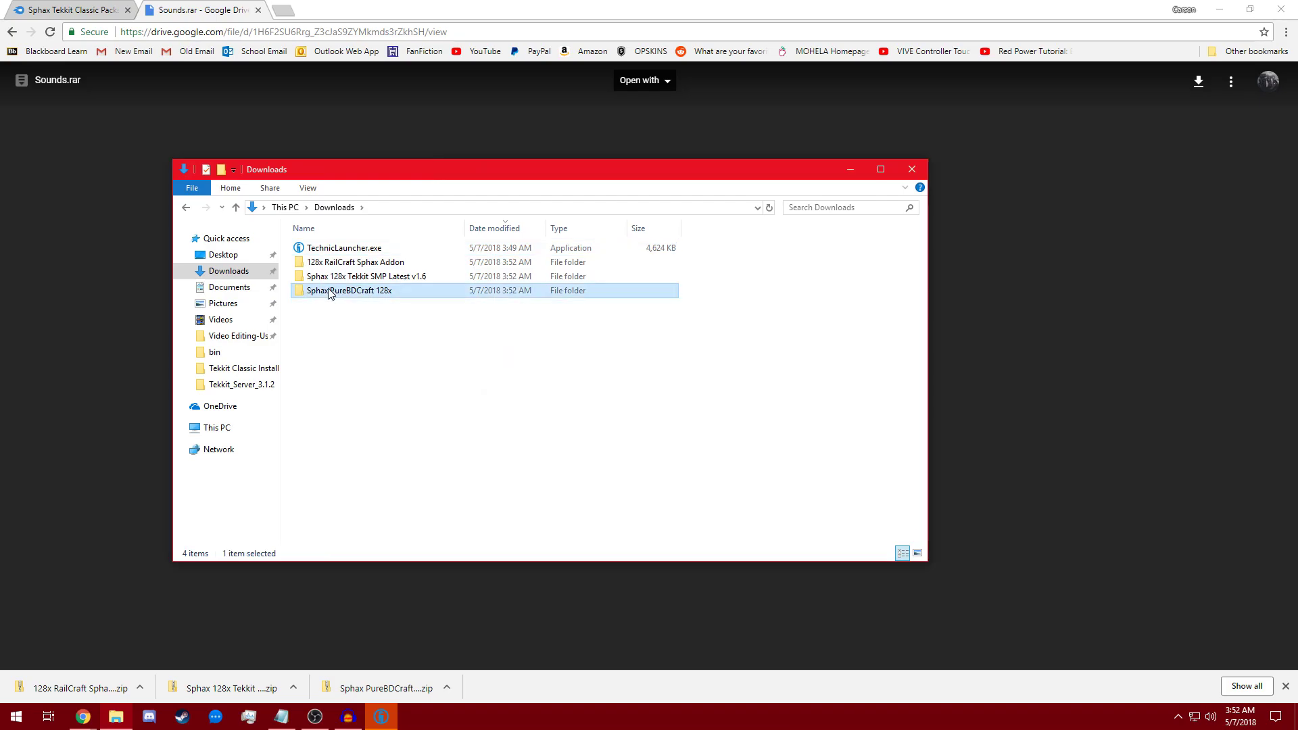
pyautogui.rightClick(389, 297)
pyautogui.click(467, 320)
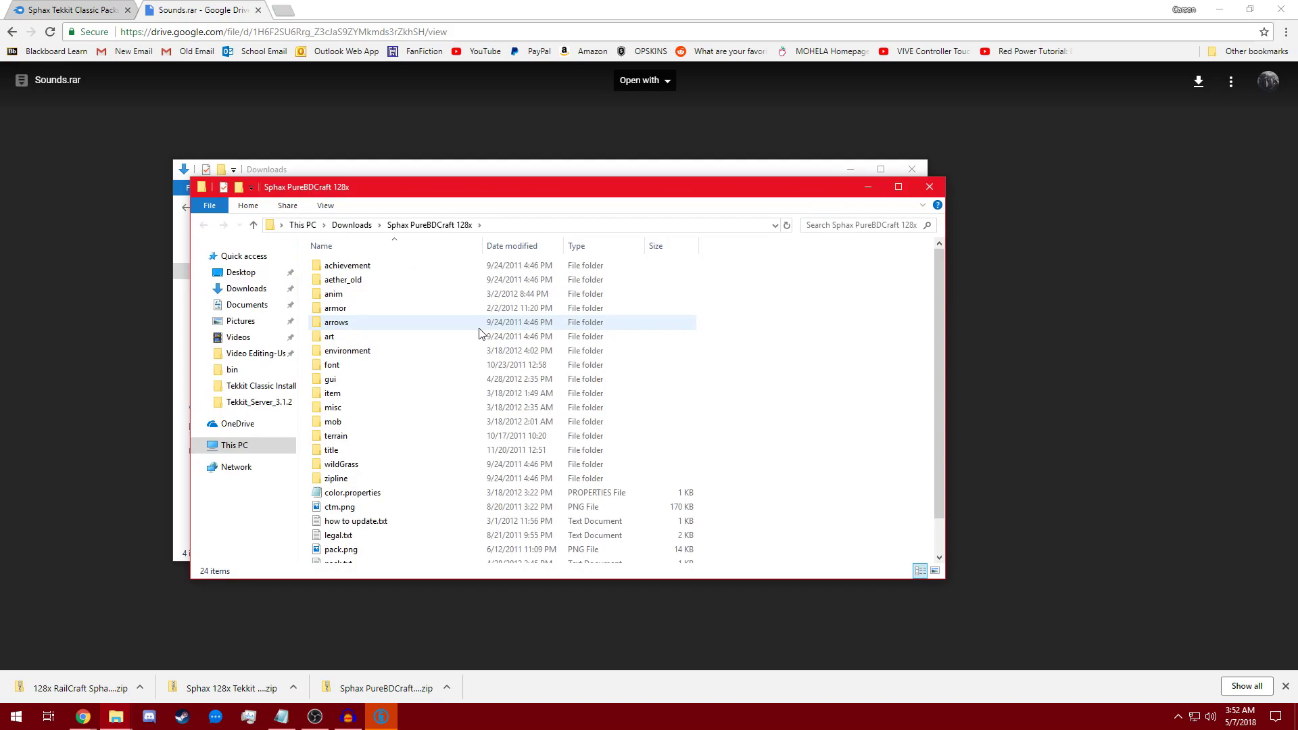
pyautogui.press('super+Right')
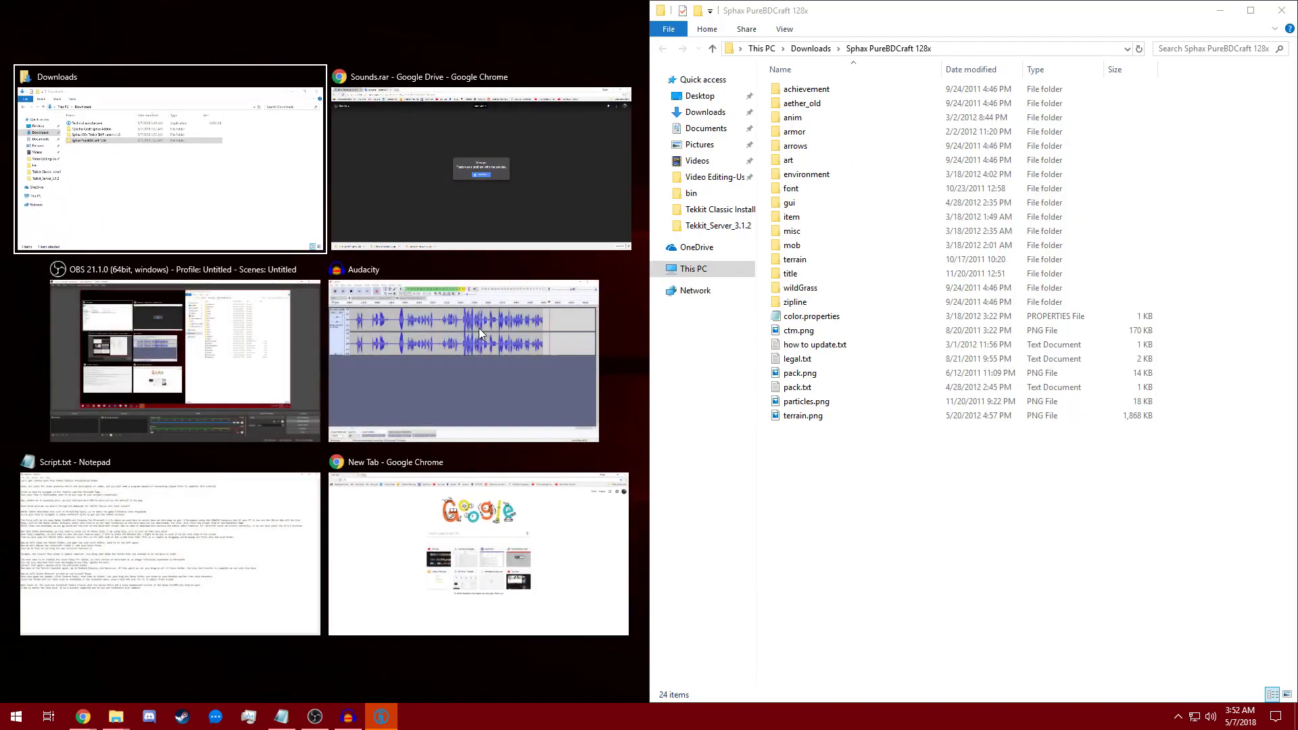
pyautogui.click(230, 119)
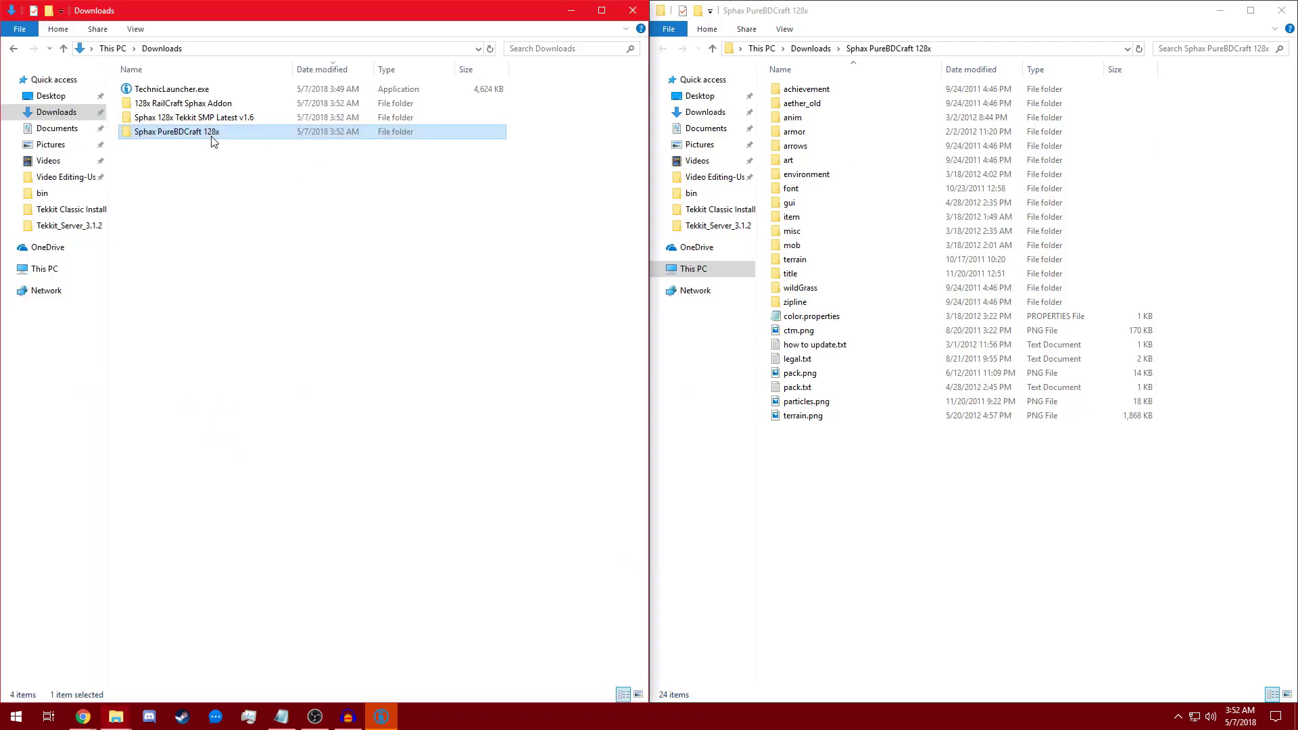
# Step: Move everything from Sphax 128x Tekkit SMP Latest v1.6 into the Sphax PureBDCraft 128x folder, replacing the existing pack.txt
pyautogui.doubleClick(173, 119)
pyautogui.moveTo(210, 514); pyautogui.dragTo(927, 530)
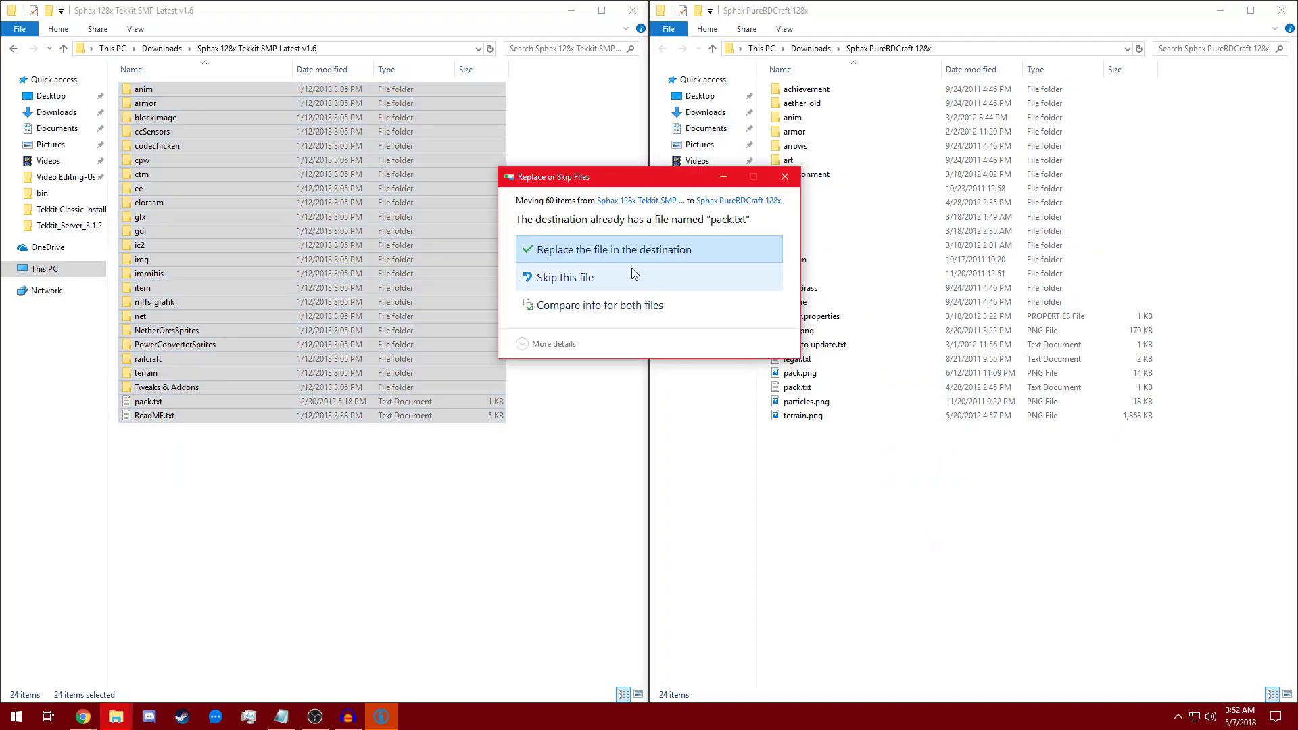
pyautogui.click(673, 251)
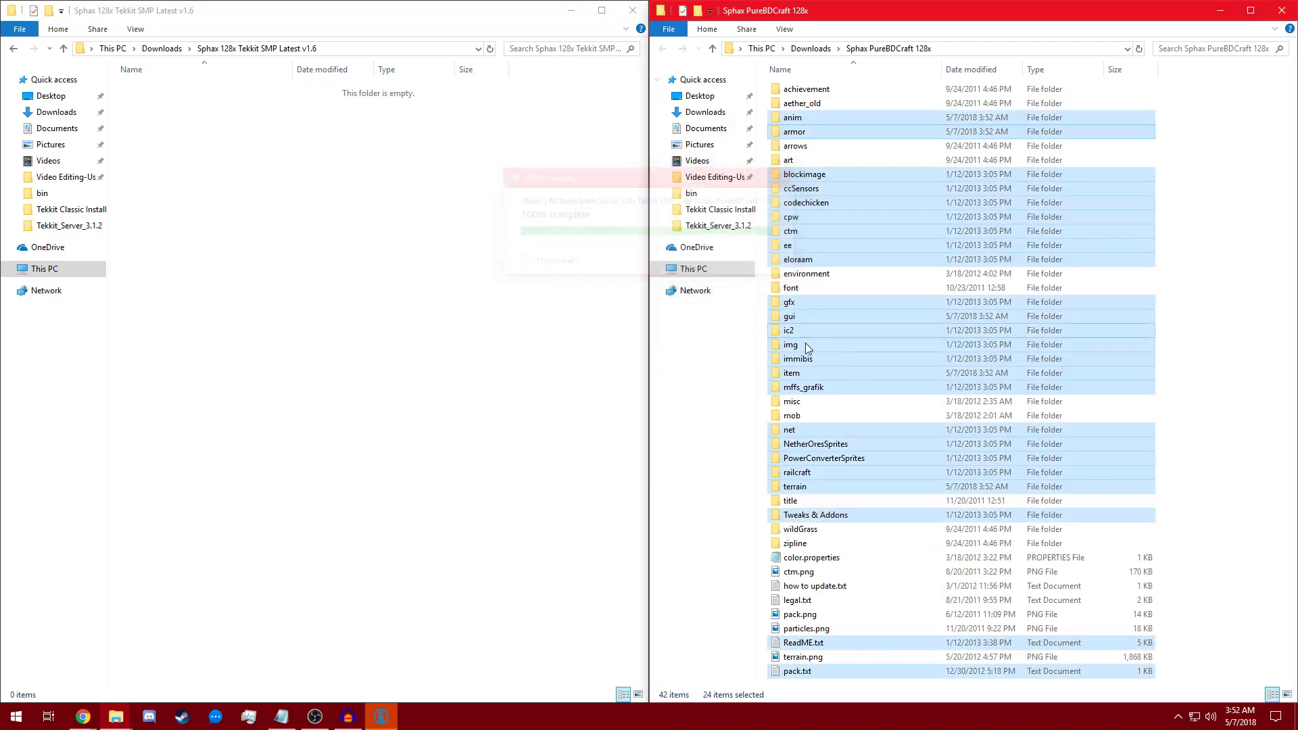
pyautogui.click(849, 318)
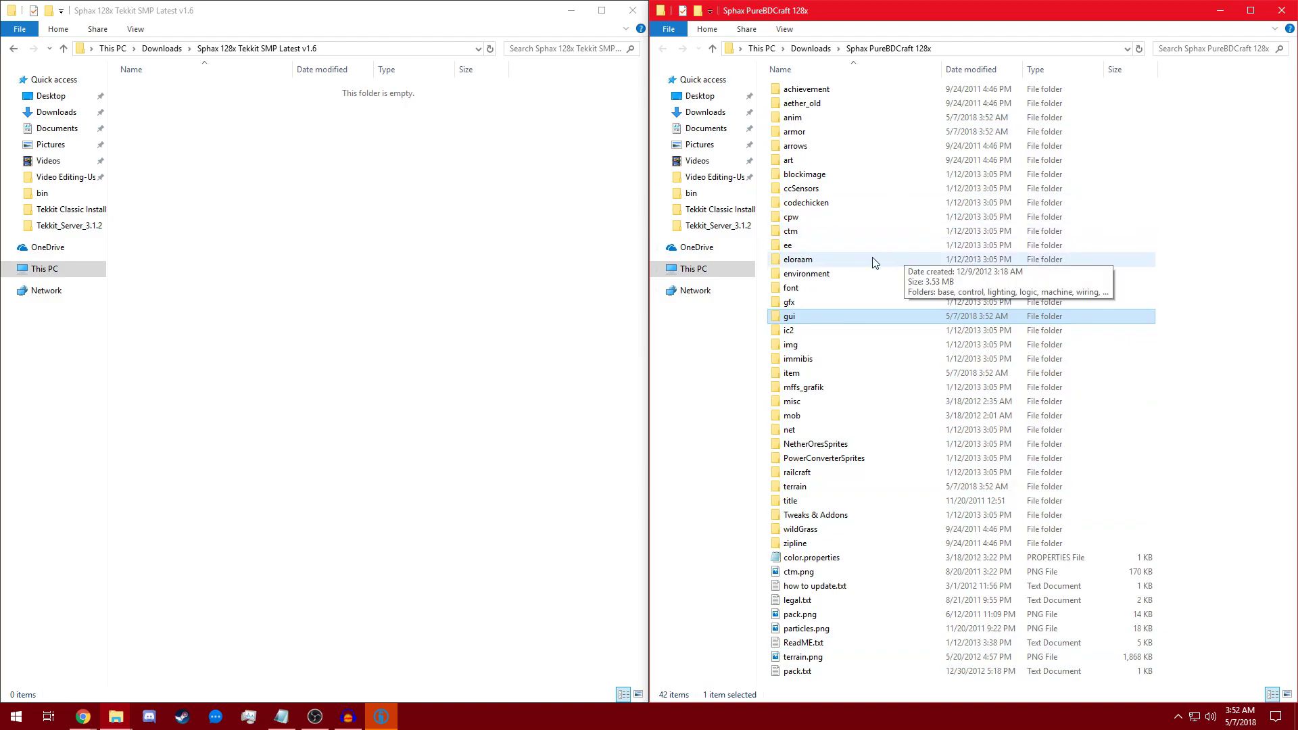
# Step: Permanently delete the railcraft folder from Sphax PureBDCraft 128x
pyautogui.click(817, 477)
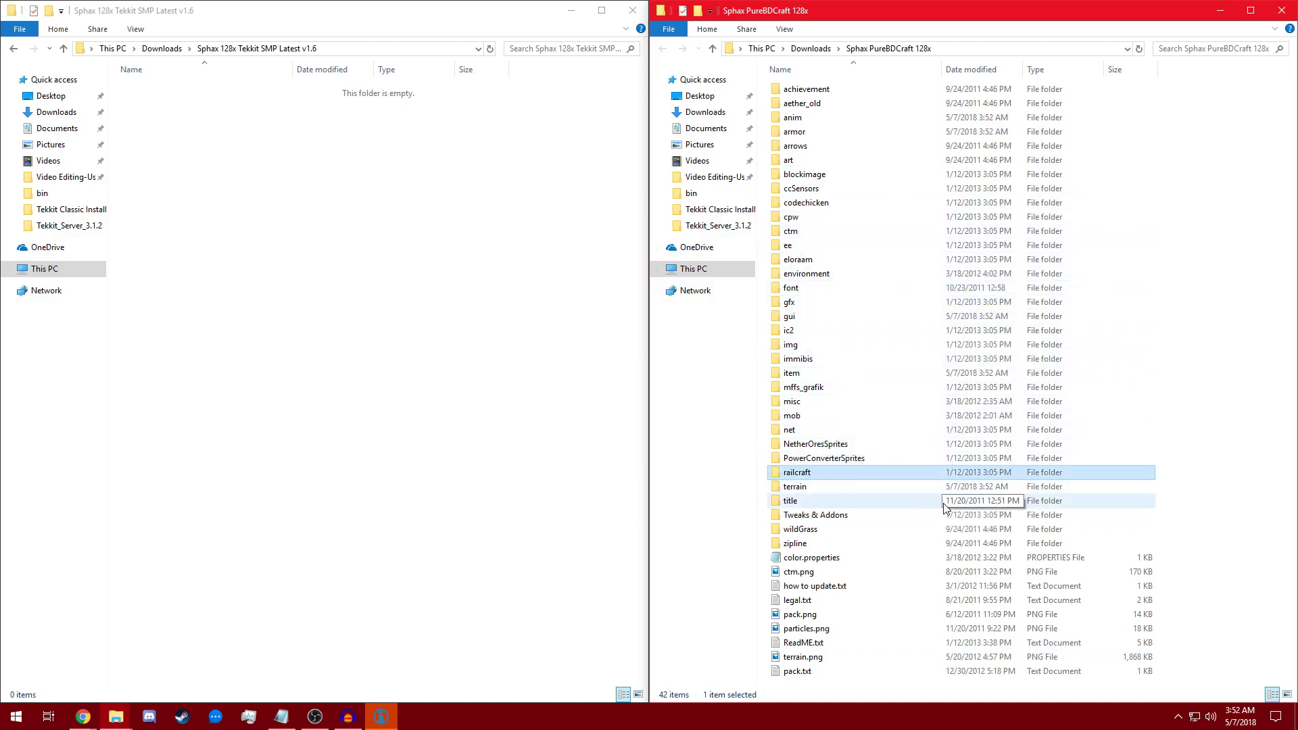
pyautogui.hotkey('shift', 'Delete')
pyautogui.press('Return')
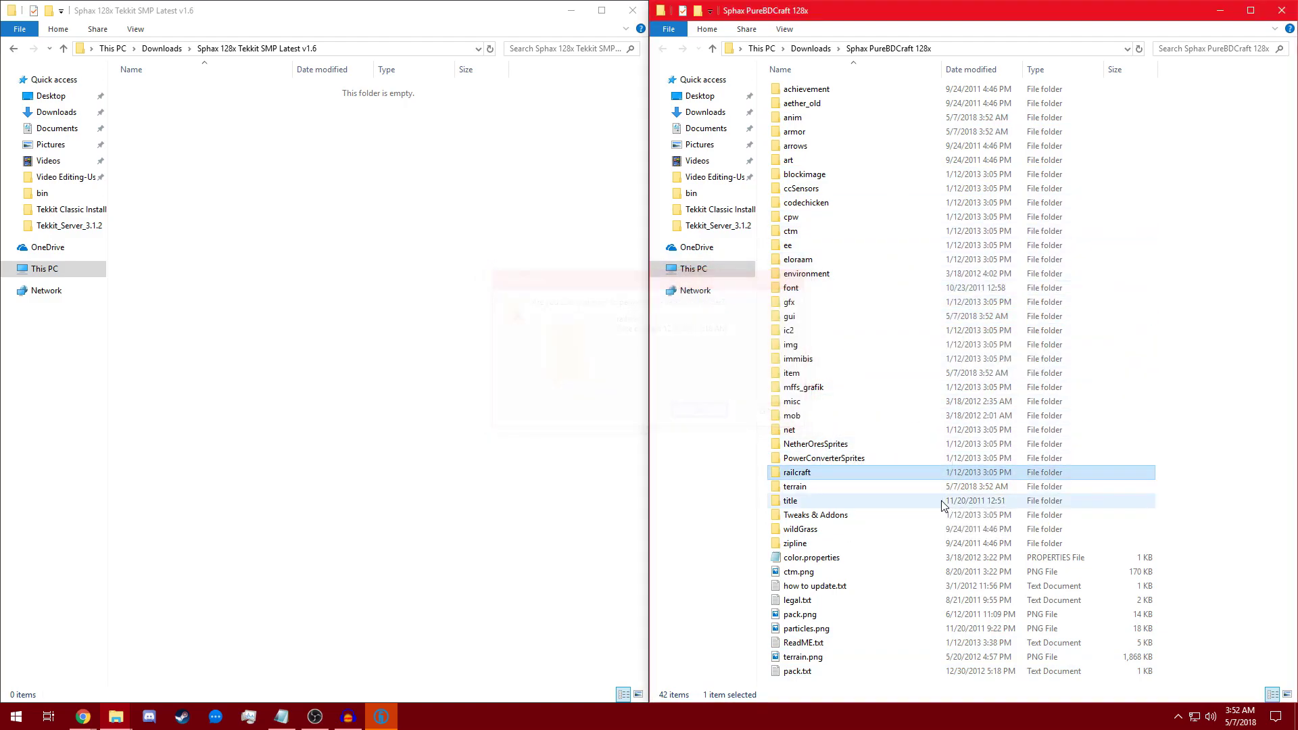
# Step: Move the railcraft folder from 128x RailCraft Sphax Addon into Sphax PureBDCraft 128x, refresh the listing, and close the addon window
pyautogui.click(162, 49)
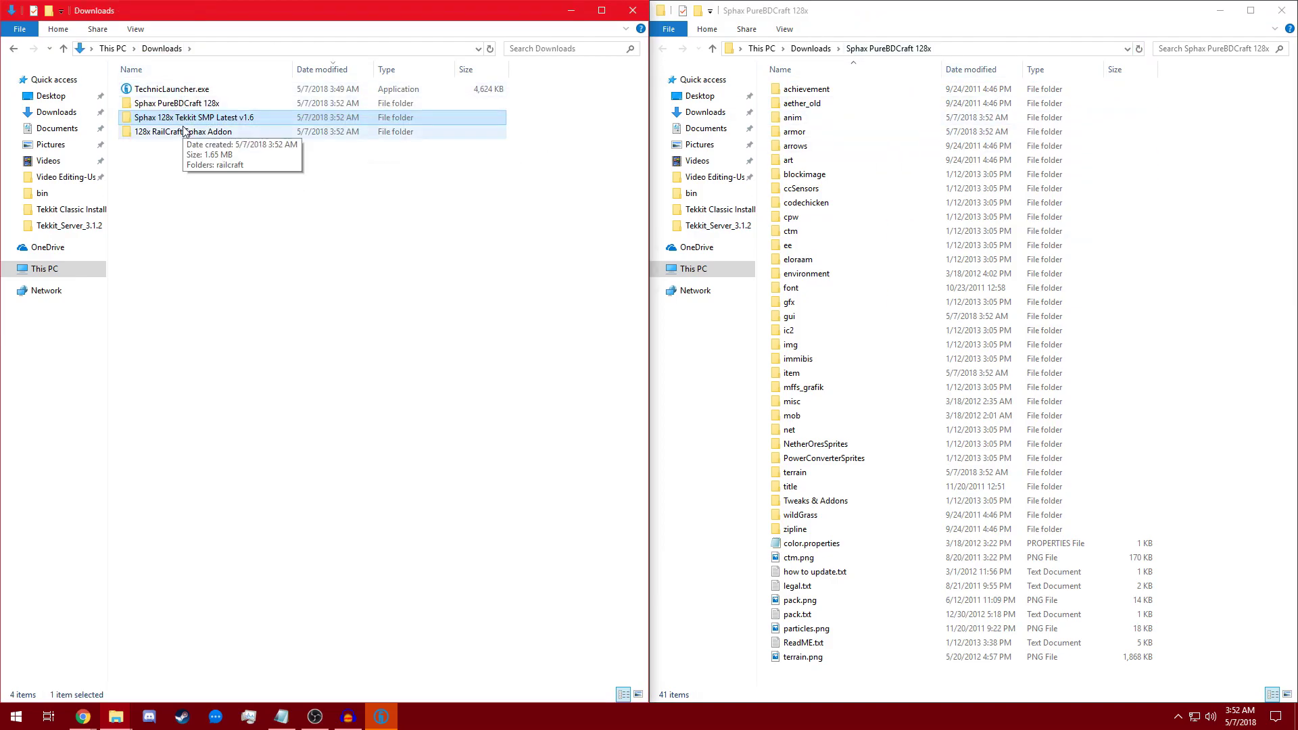
pyautogui.doubleClick(187, 132)
pyautogui.click(159, 95)
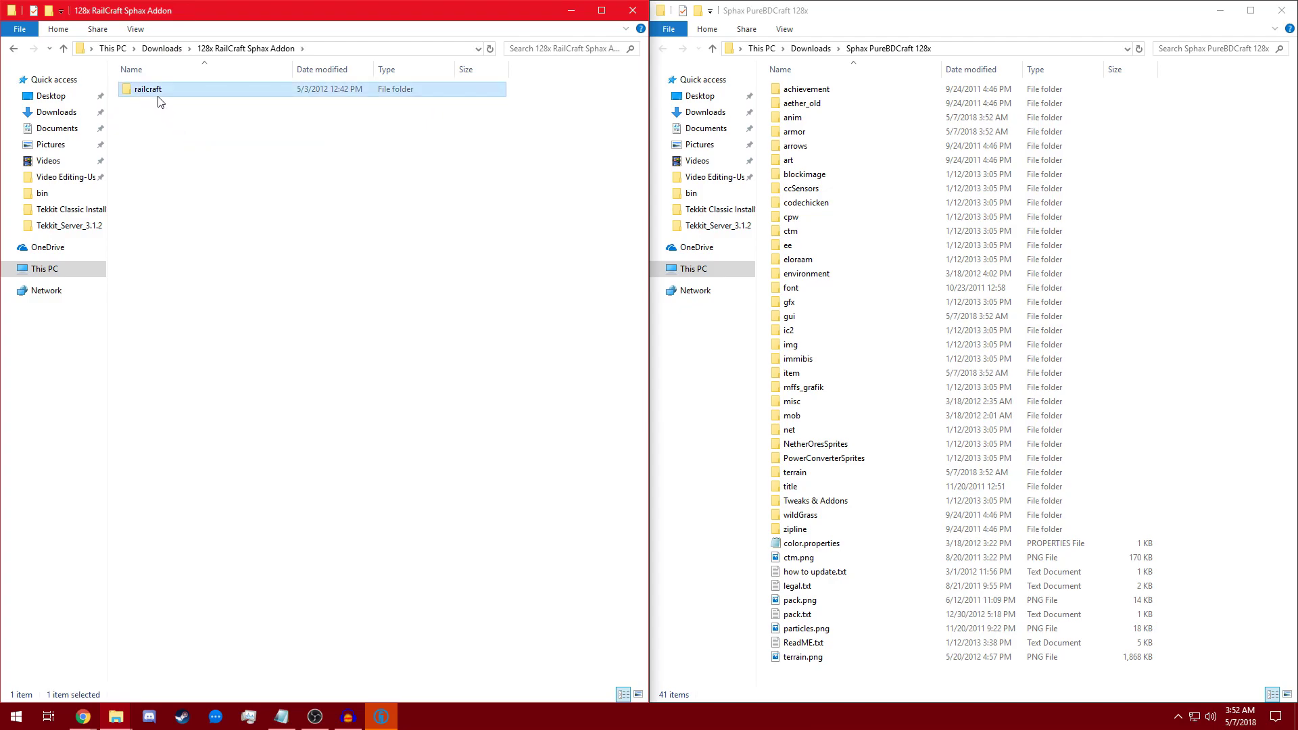
pyautogui.moveTo(149, 96); pyautogui.dragTo(1191, 199)
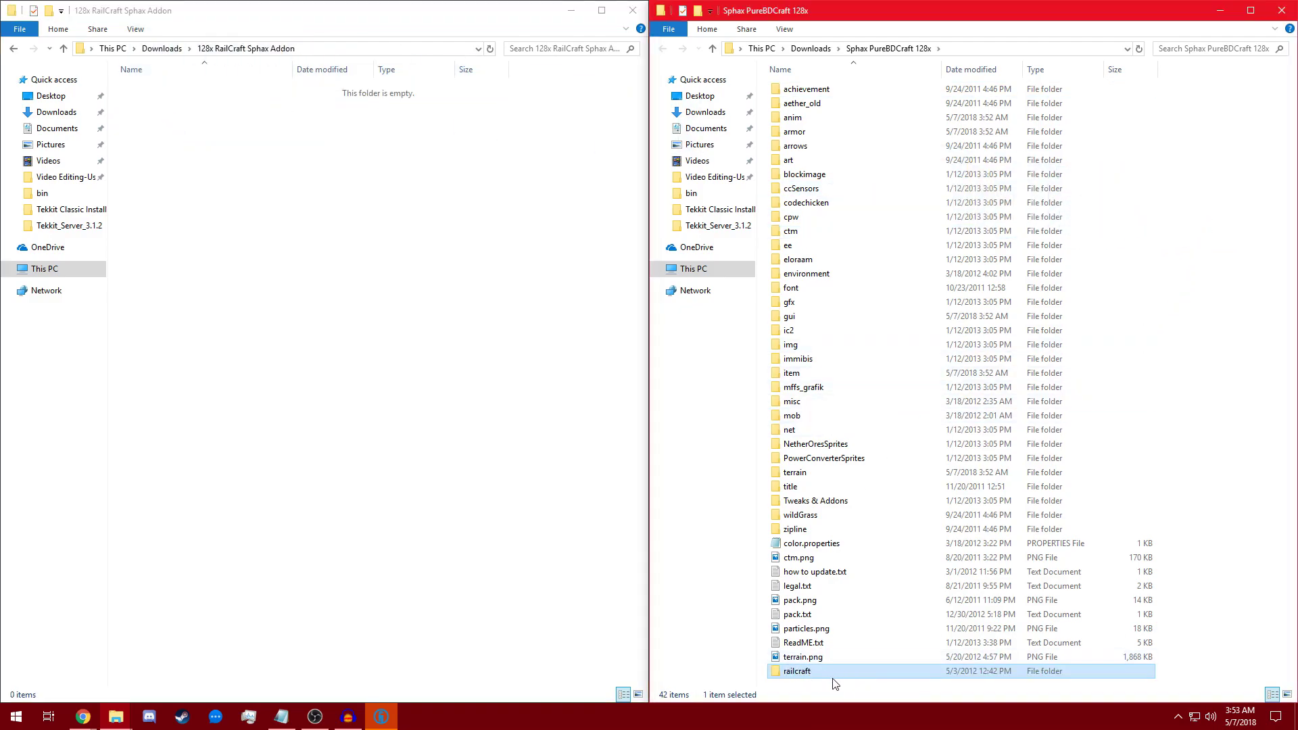
pyautogui.click(1140, 49)
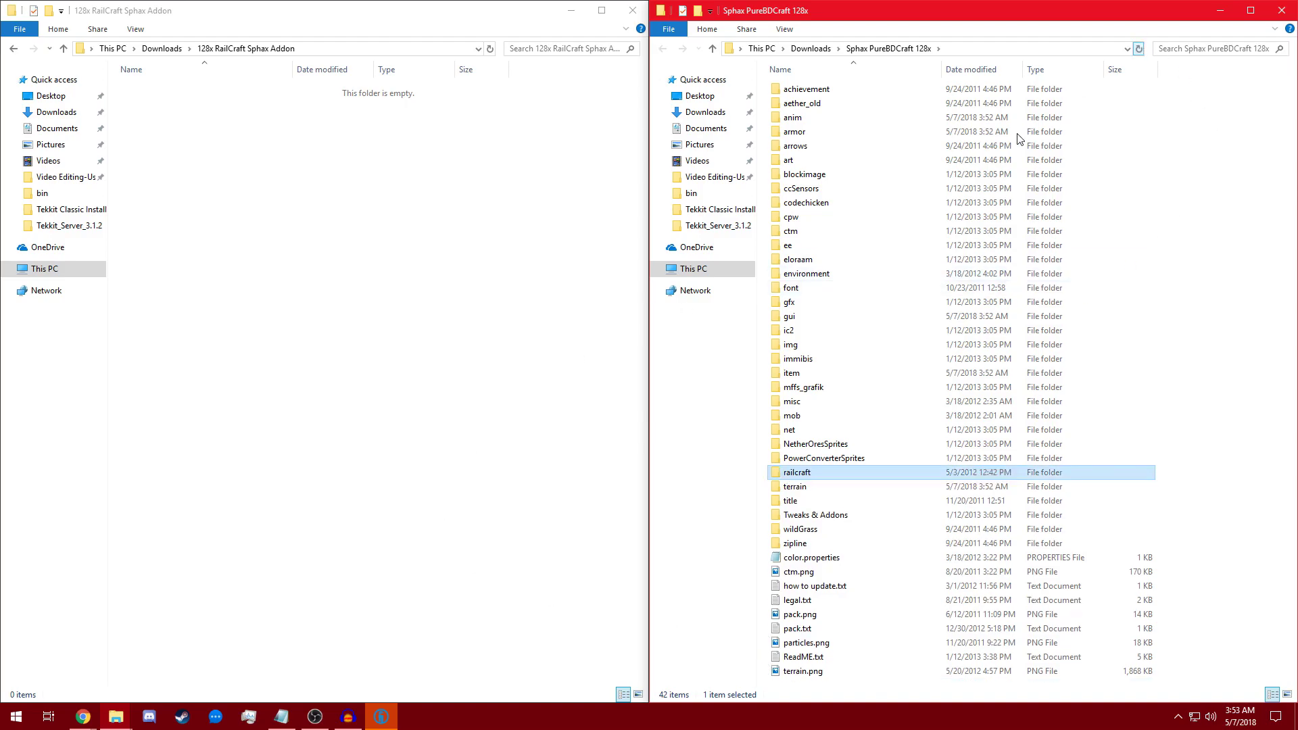
pyautogui.click(467, 73)
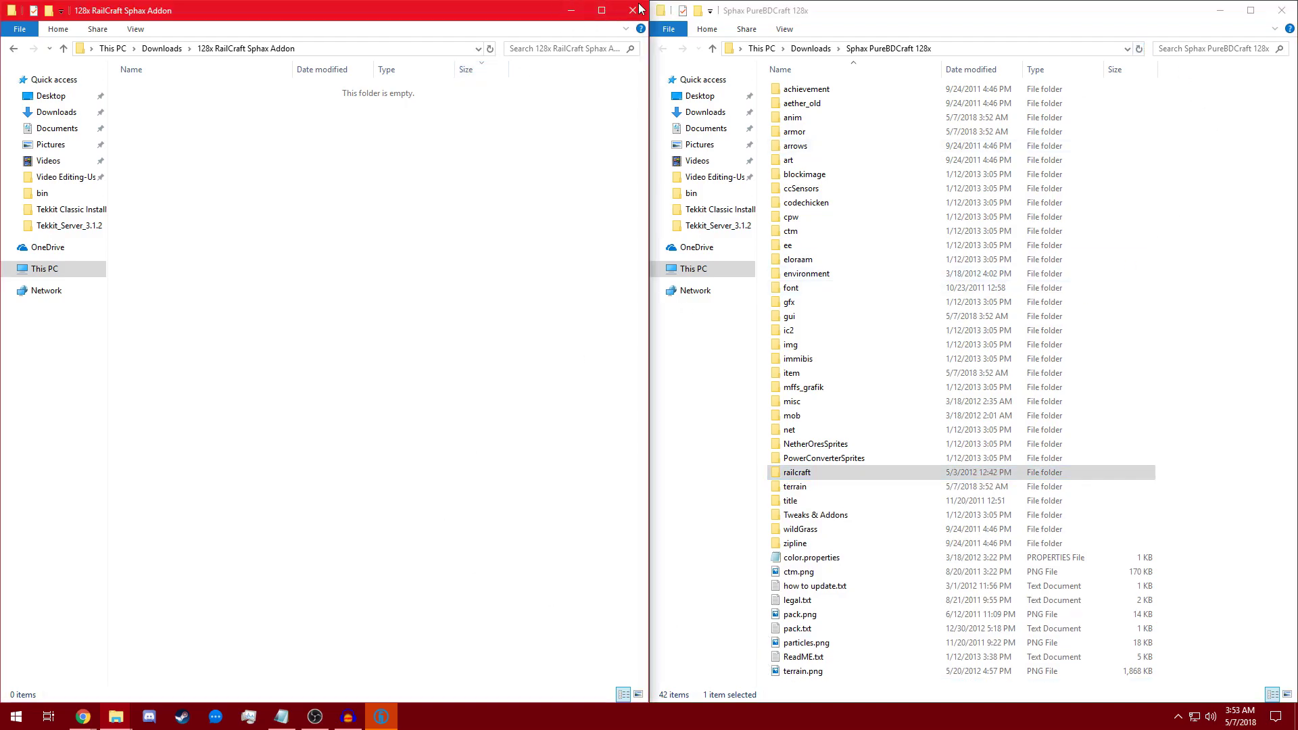
pyautogui.click(640, 9)
# Step: Clear the browser windows off the desktop and move the Sphax PureBDCraft 128x folder from Downloads to the desktop
pyautogui.click(811, 49)
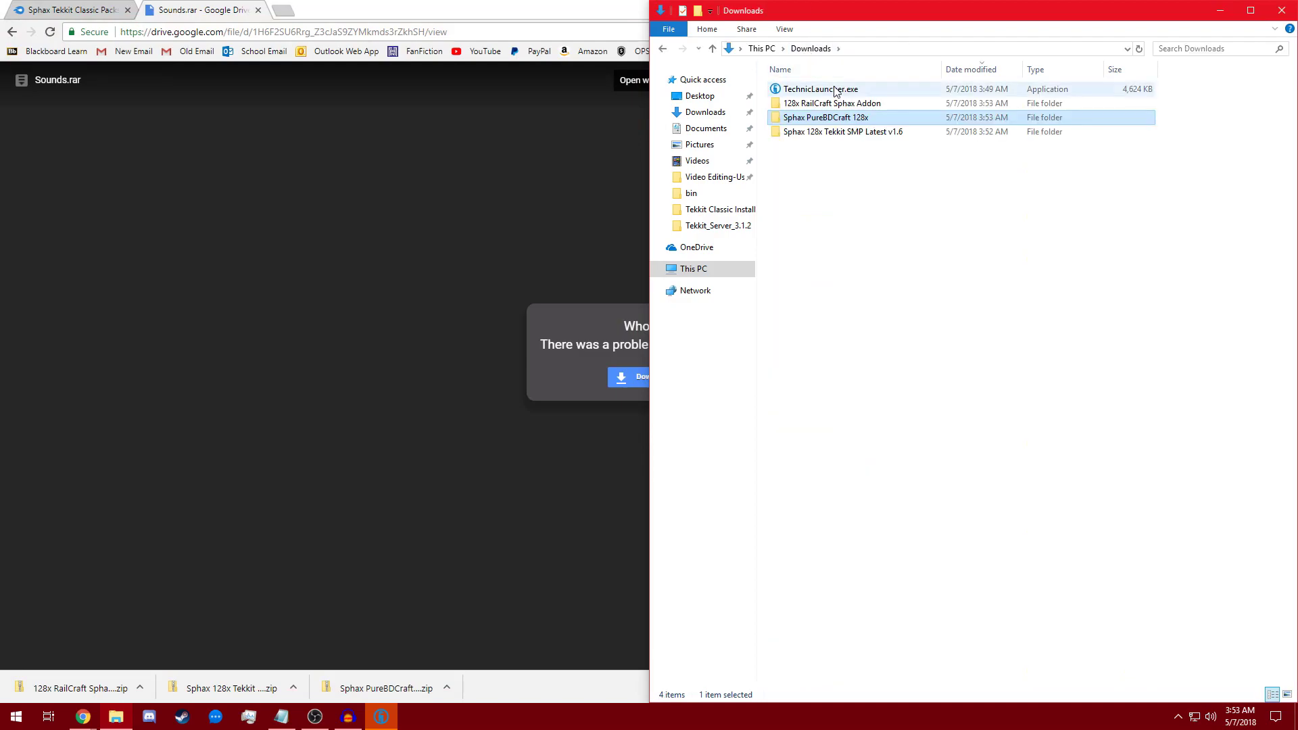
pyautogui.moveTo(483, 8); pyautogui.dragTo(763, 115)
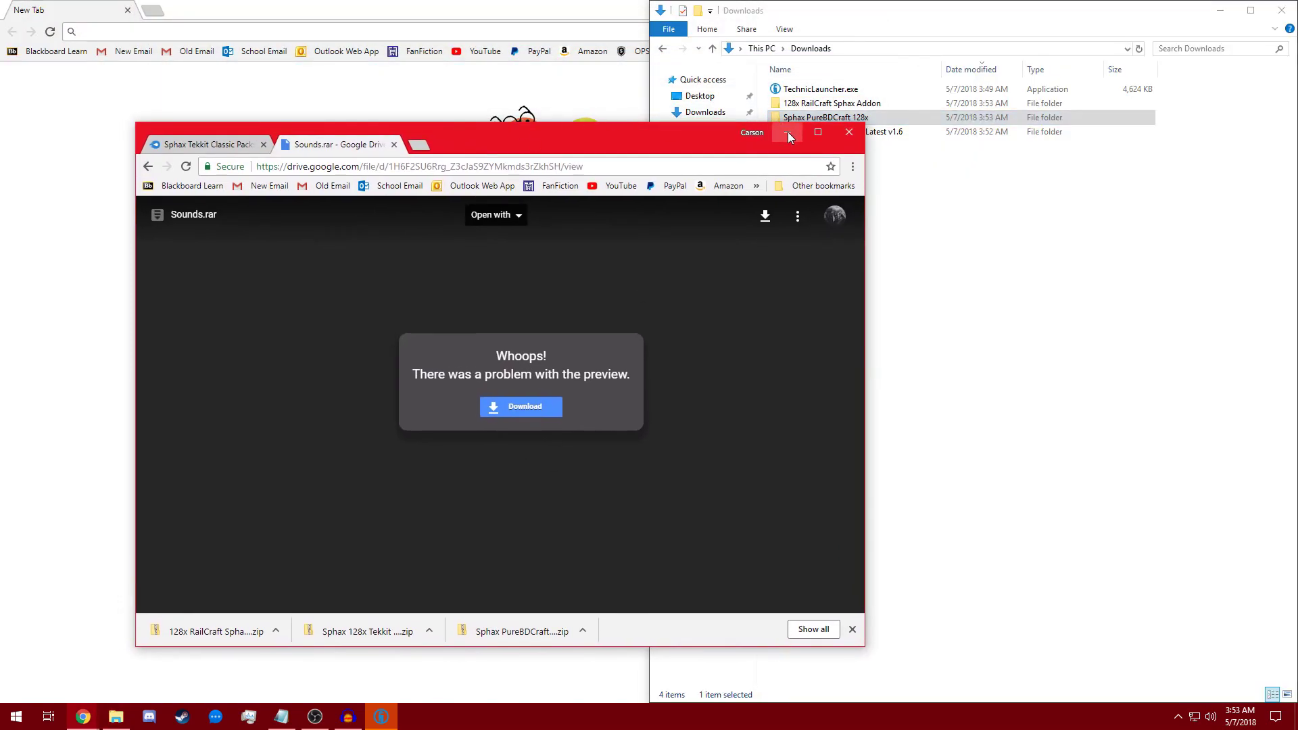
pyautogui.click(789, 132)
pyautogui.moveTo(325, 10); pyautogui.dragTo(500, 70)
pyautogui.click(853, 72)
pyautogui.click(888, 203)
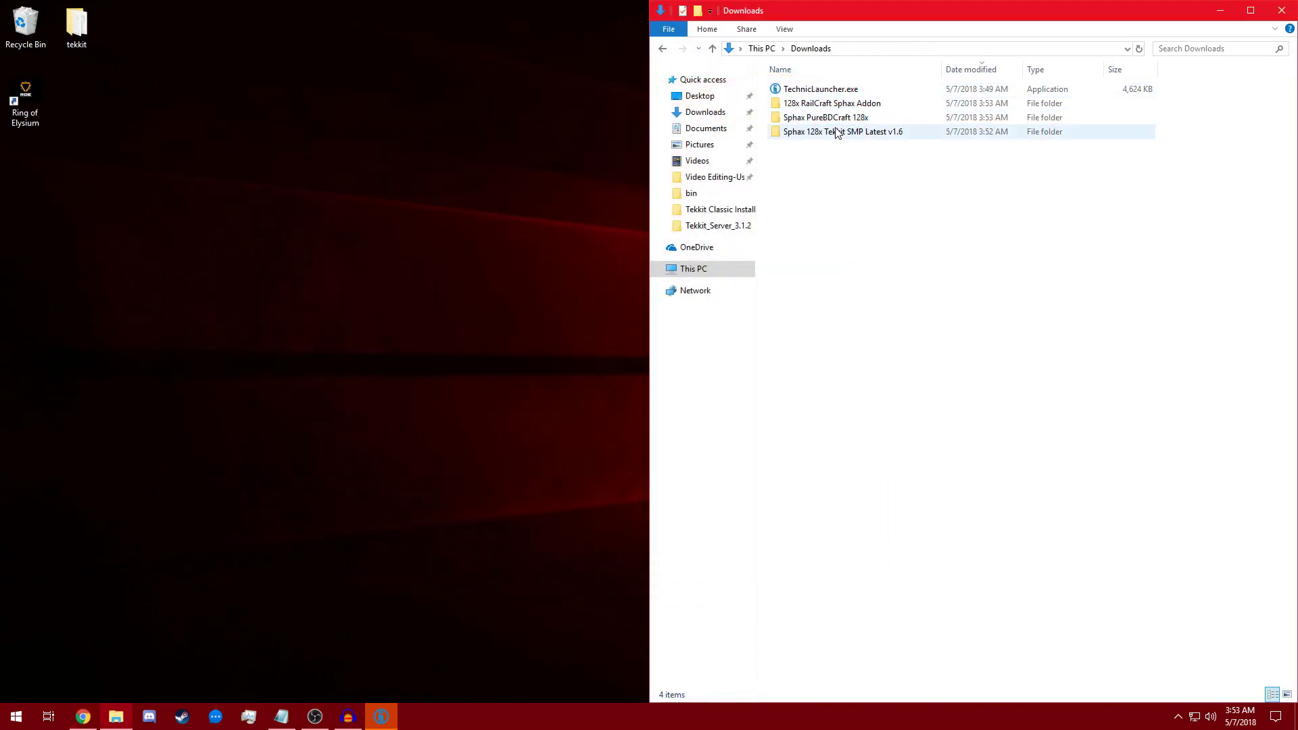
pyautogui.moveTo(838, 119); pyautogui.dragTo(35, 350)
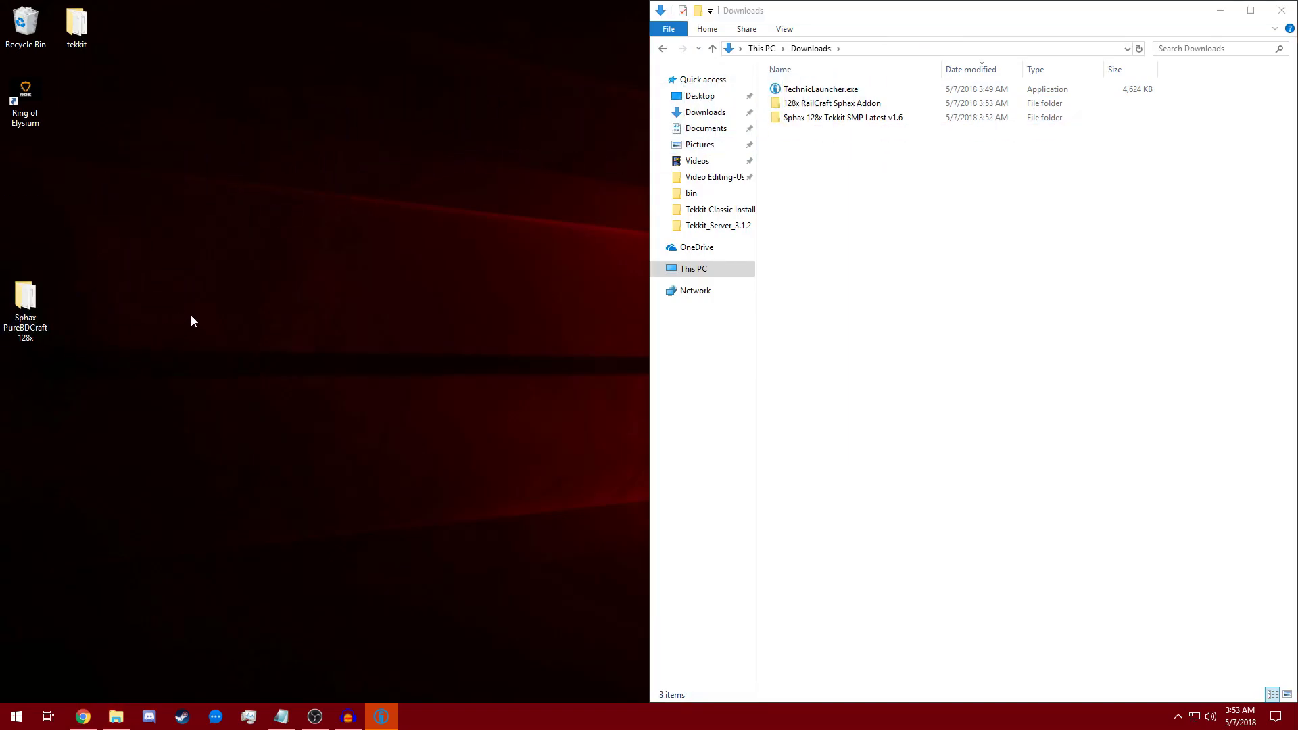
# Step: Maximize the Downloads window, switch to Chrome to download Sounds.rar from Google Drive, and close its tab
pyautogui.moveTo(875, 7); pyautogui.dragTo(460, 182)
pyautogui.doubleClick(460, 181)
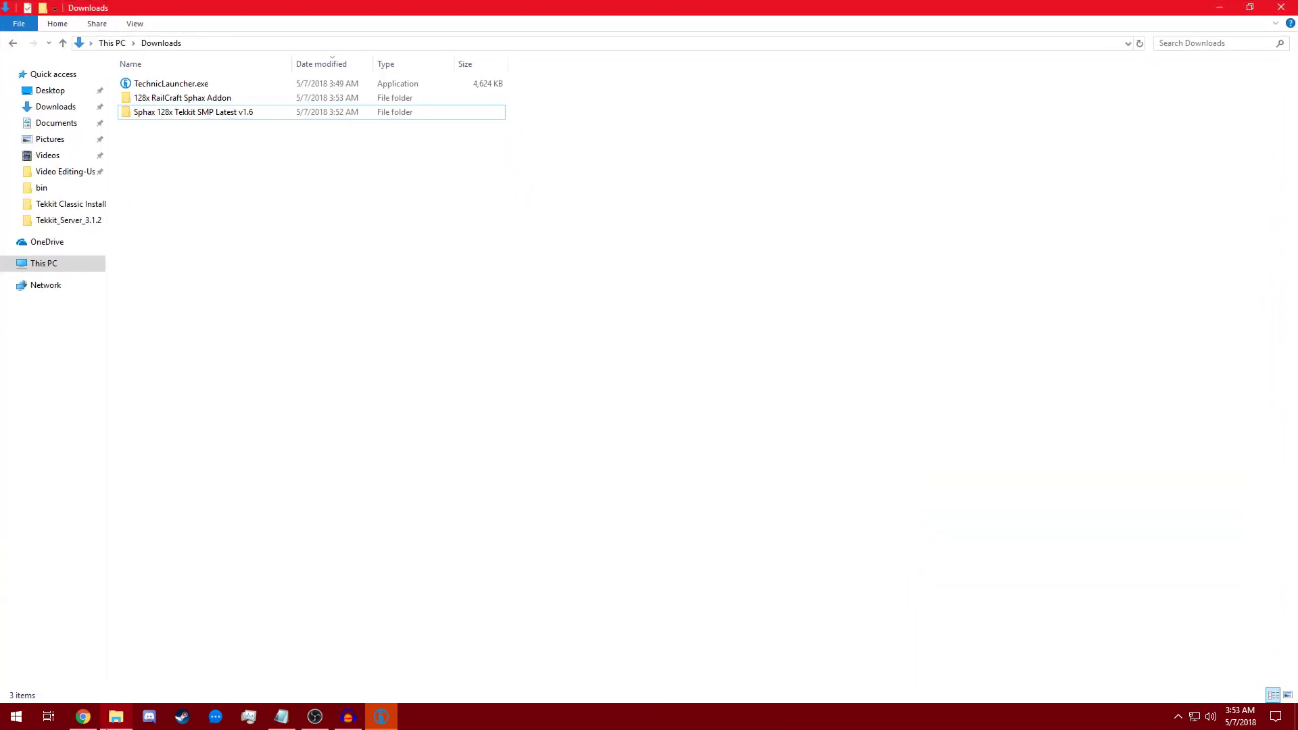
pyautogui.click(82, 716)
pyautogui.doubleClick(469, 137)
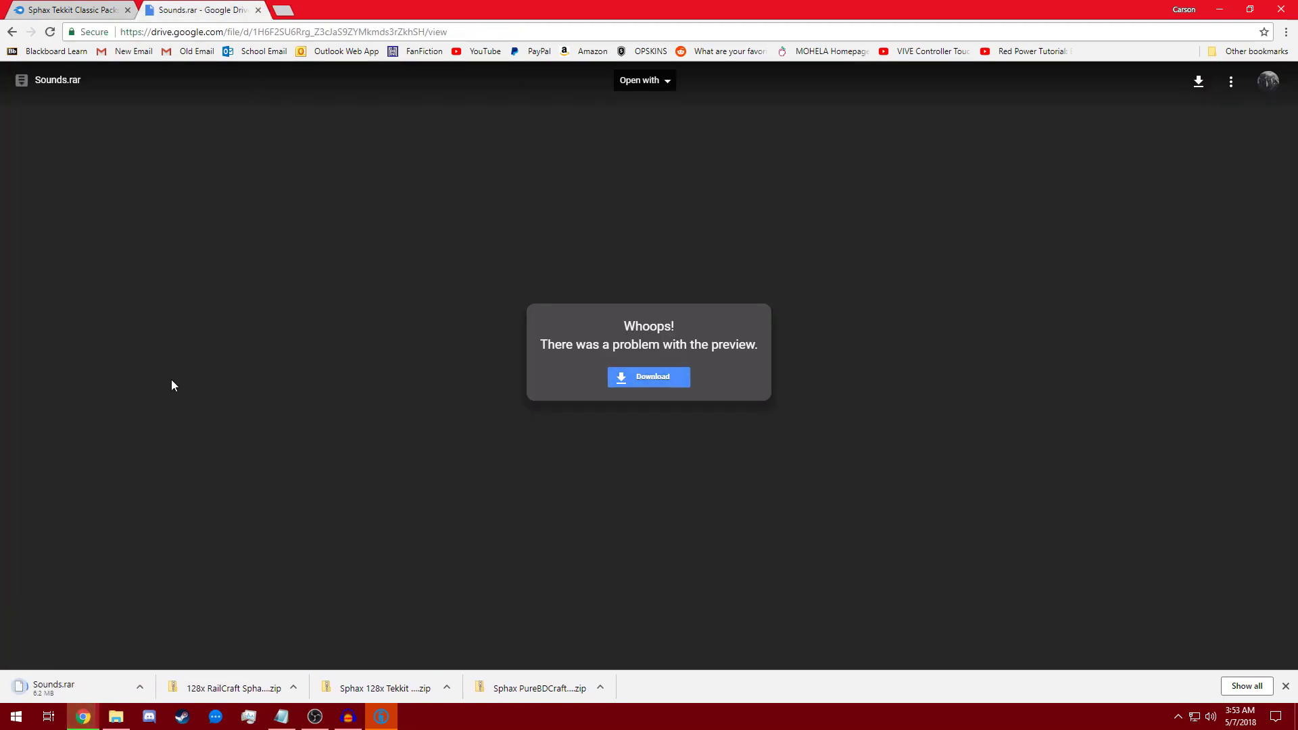
pyautogui.click(258, 10)
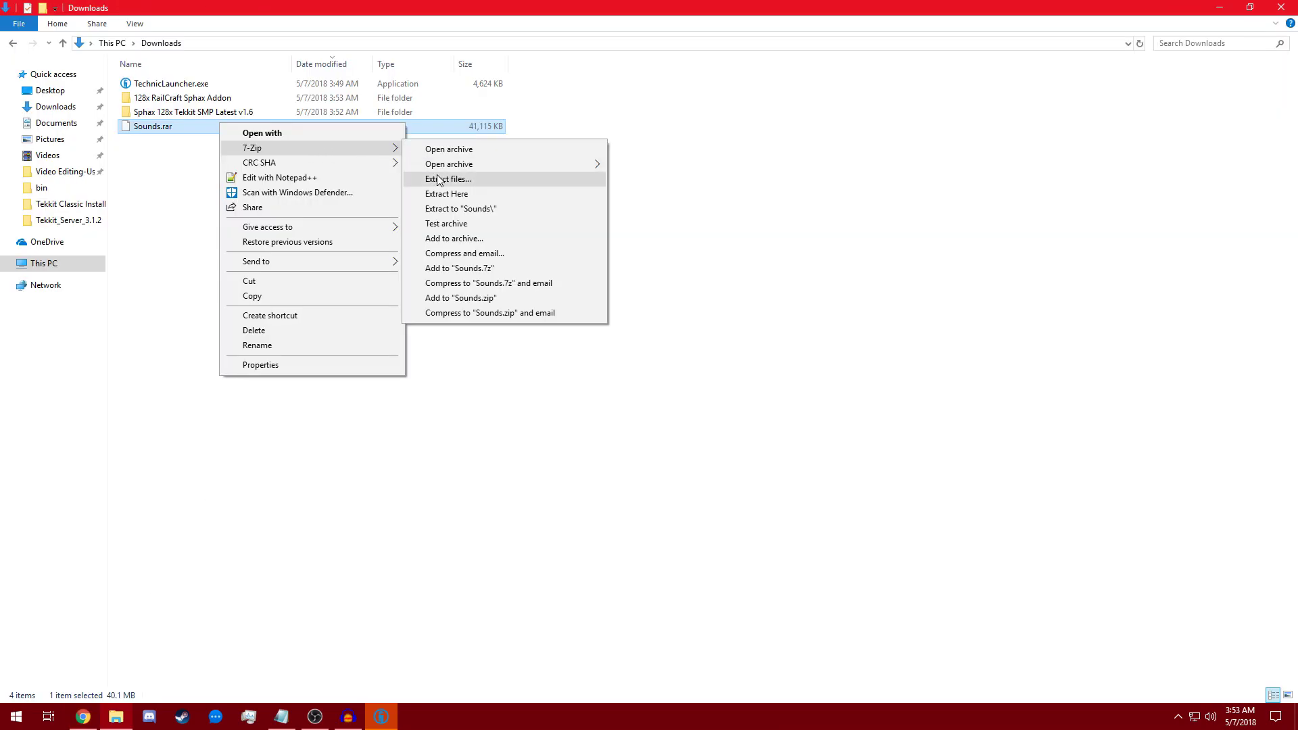
# Step: Extract Sounds.rar with 7-Zip into its own Sounds folder in Downloads
pyautogui.click(443, 180)
pyautogui.click(640, 441)
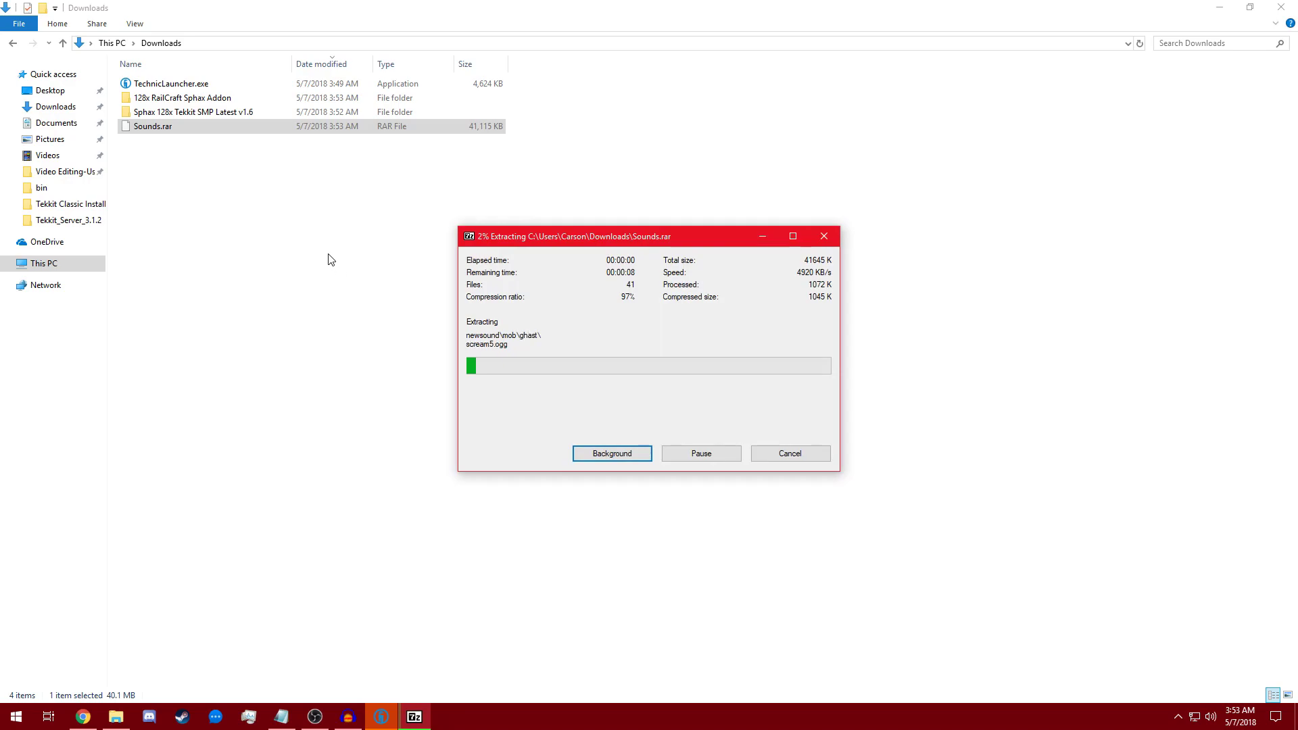
pyautogui.click(164, 142)
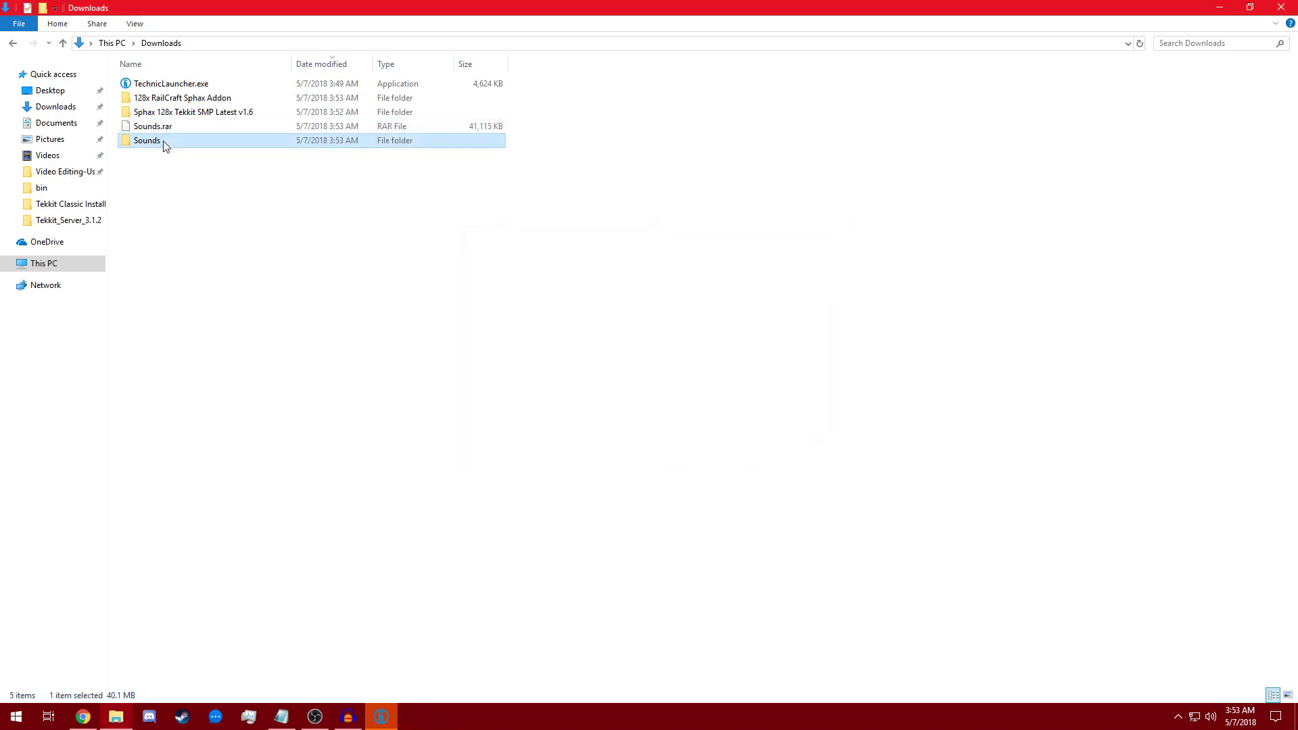
pyautogui.click(312, 225)
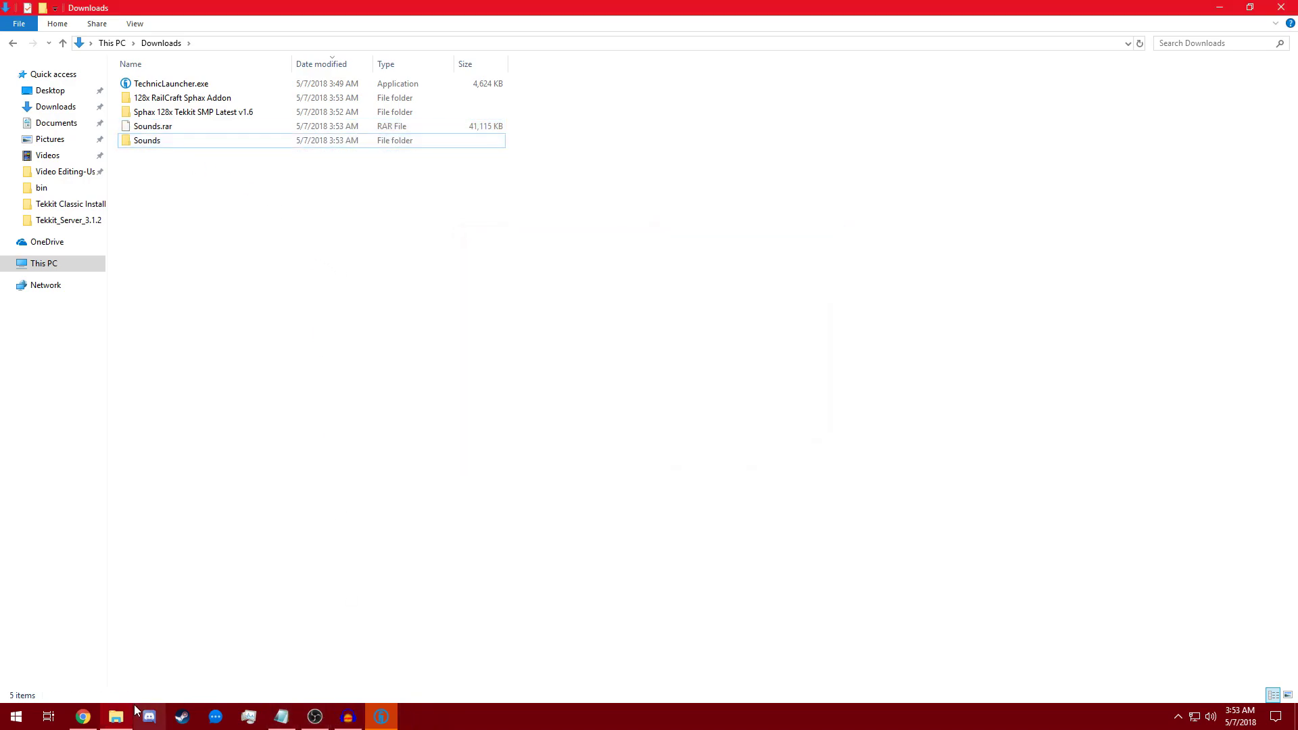
# Step: Launch TechnicLauncher.exe, open Tekkit Classic's install folder from its modpack options, and go into the resources folder
pyautogui.doubleClick(202, 83)
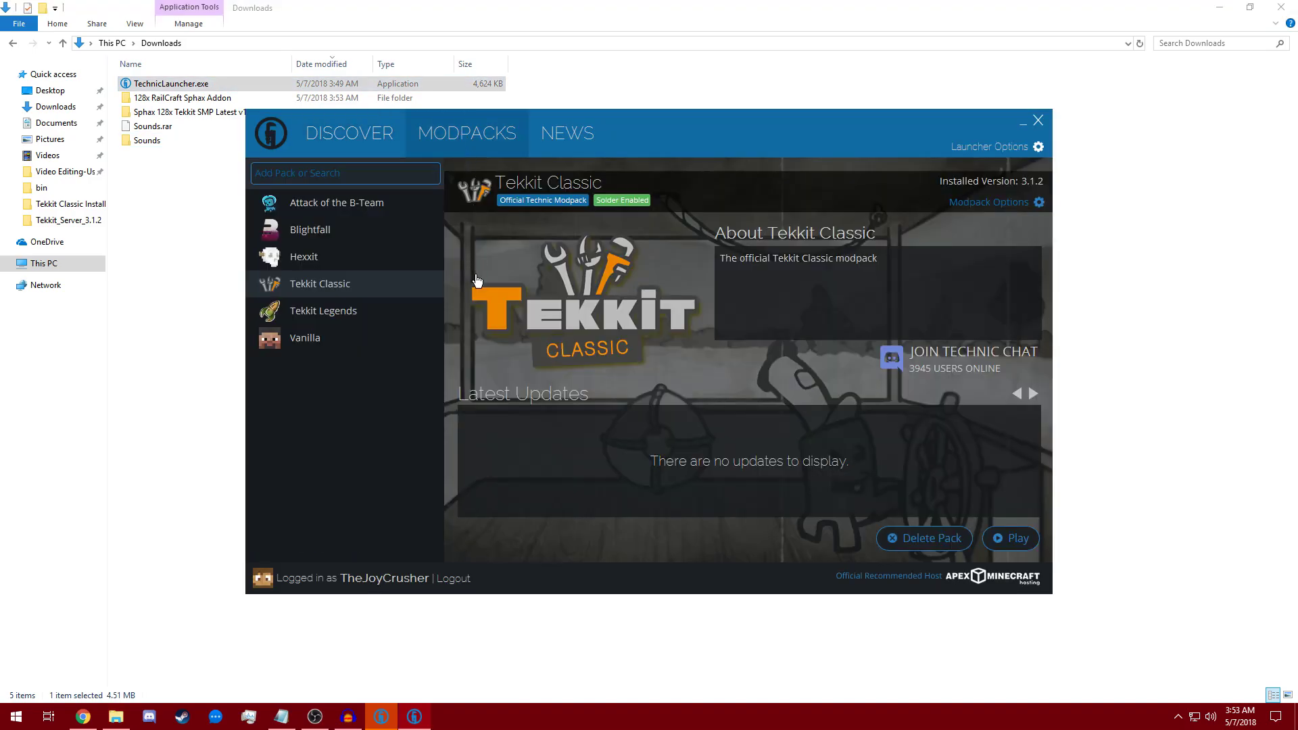
pyautogui.click(1038, 203)
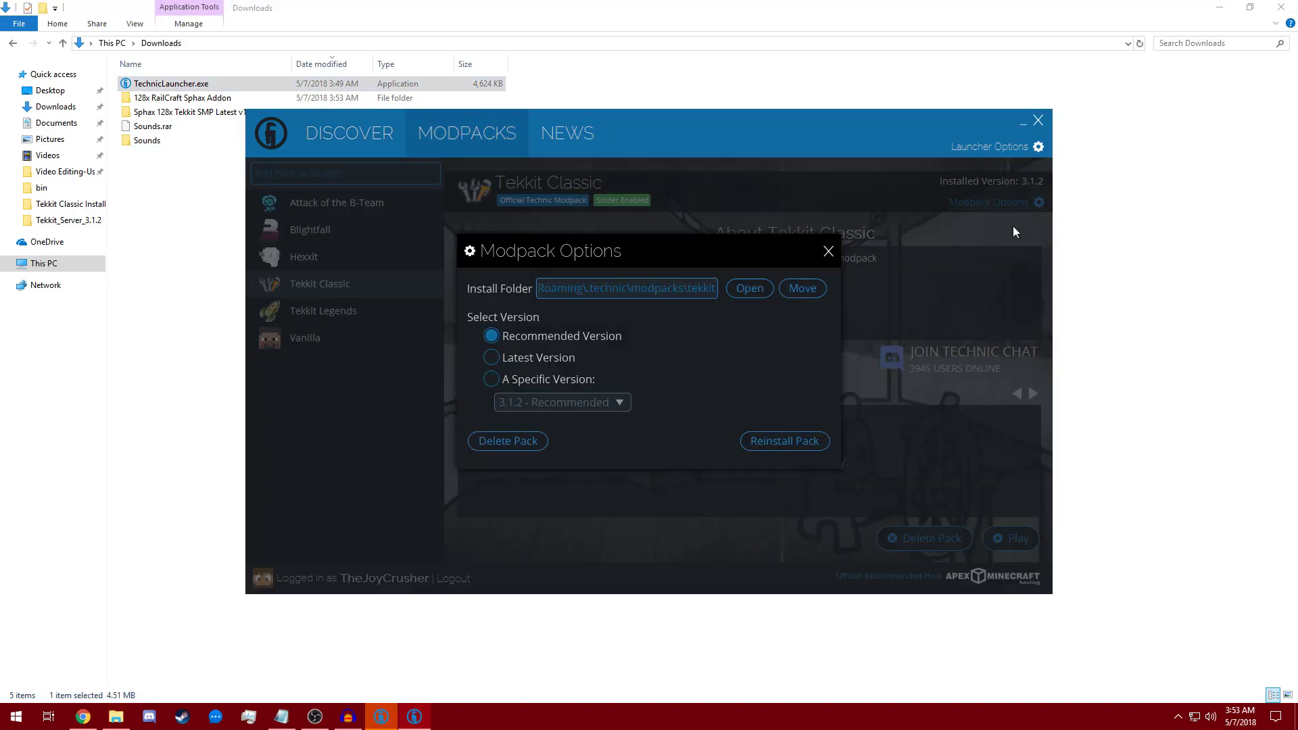
pyautogui.click(756, 290)
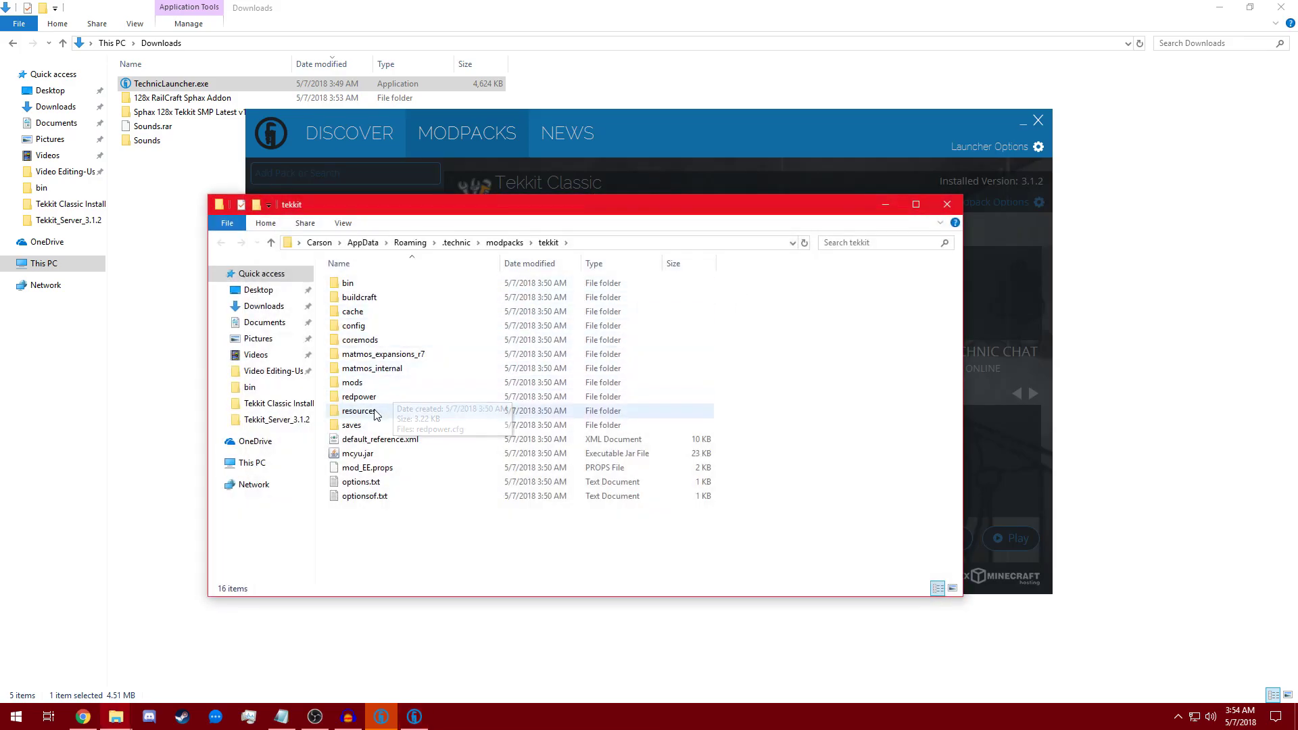
pyautogui.doubleClick(377, 416)
pyautogui.moveTo(402, 212); pyautogui.dragTo(568, 156)
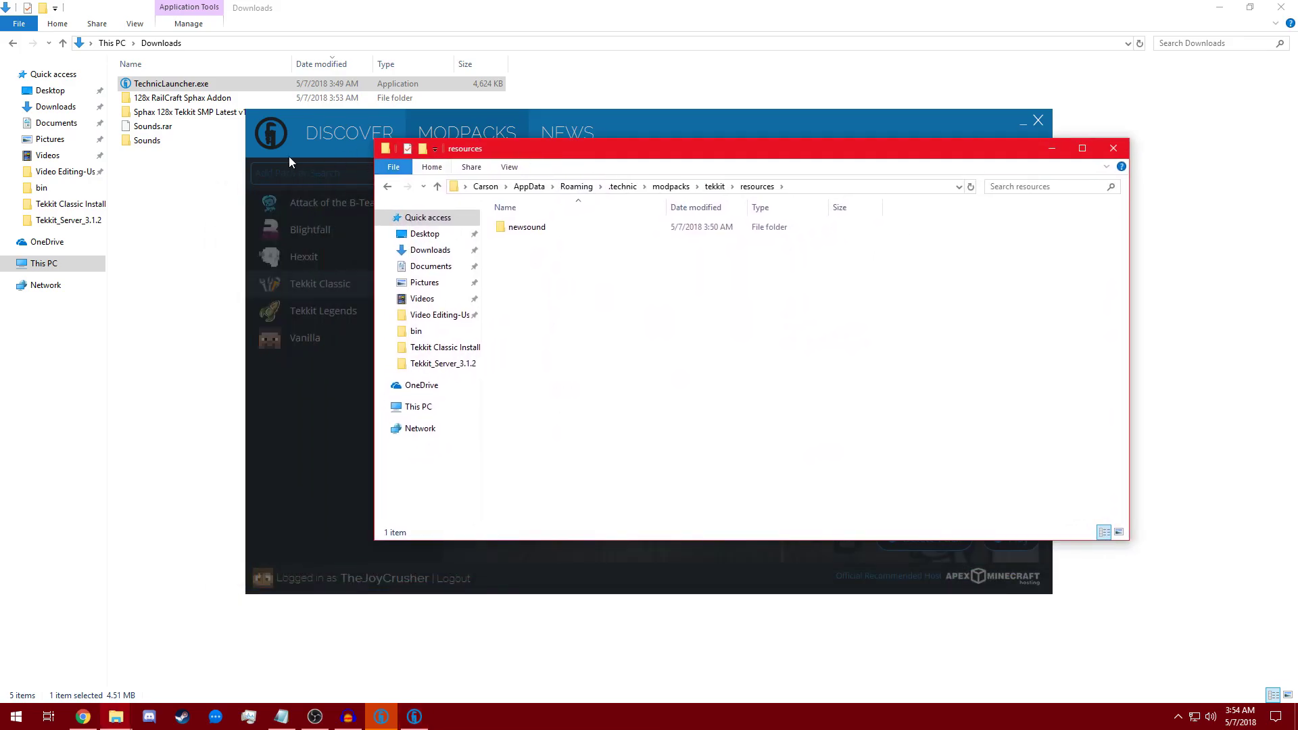
# Step: Move all folders from the extracted Sounds folder into Tekkit's resources folder and close both folder windows
pyautogui.doubleClick(145, 145)
pyautogui.moveTo(397, 6); pyautogui.dragTo(814, 293)
pyautogui.moveTo(773, 536); pyautogui.dragTo(541, 325)
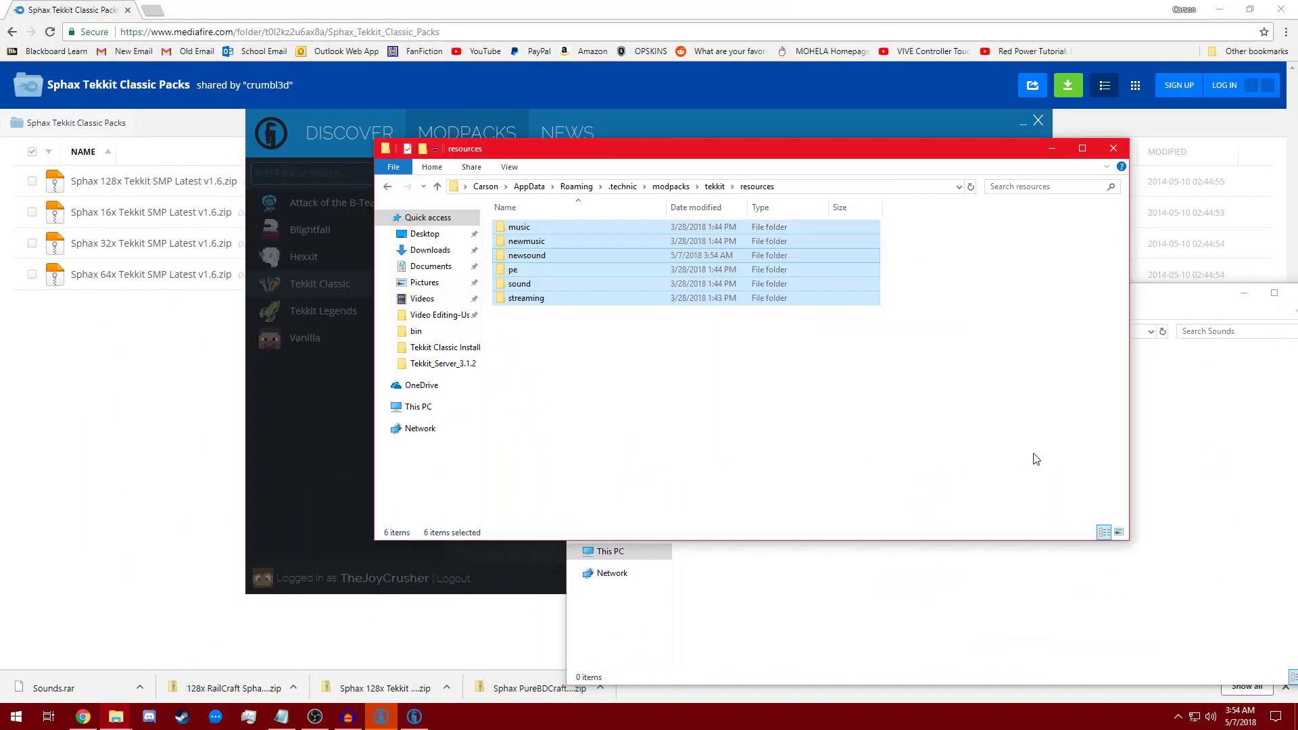
pyautogui.click(1145, 409)
pyautogui.moveTo(1110, 304); pyautogui.dragTo(667, 255)
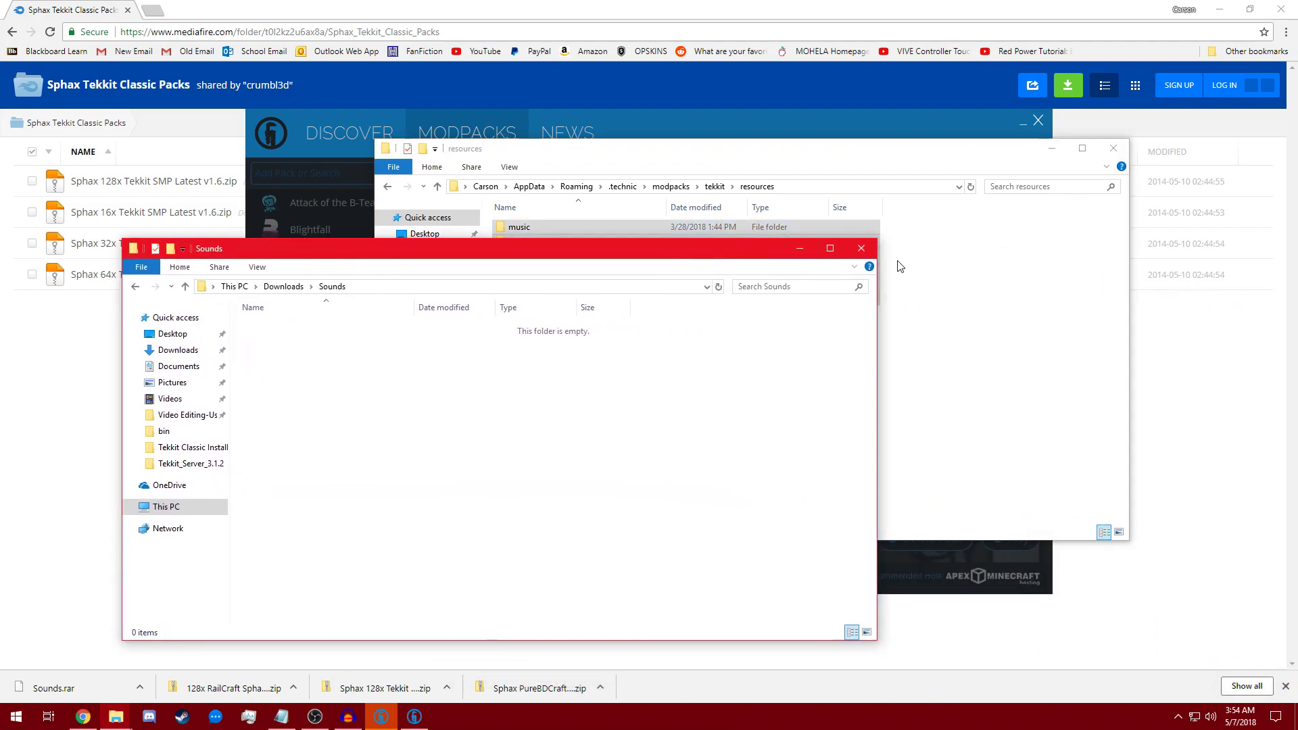
pyautogui.click(849, 245)
pyautogui.click(1113, 148)
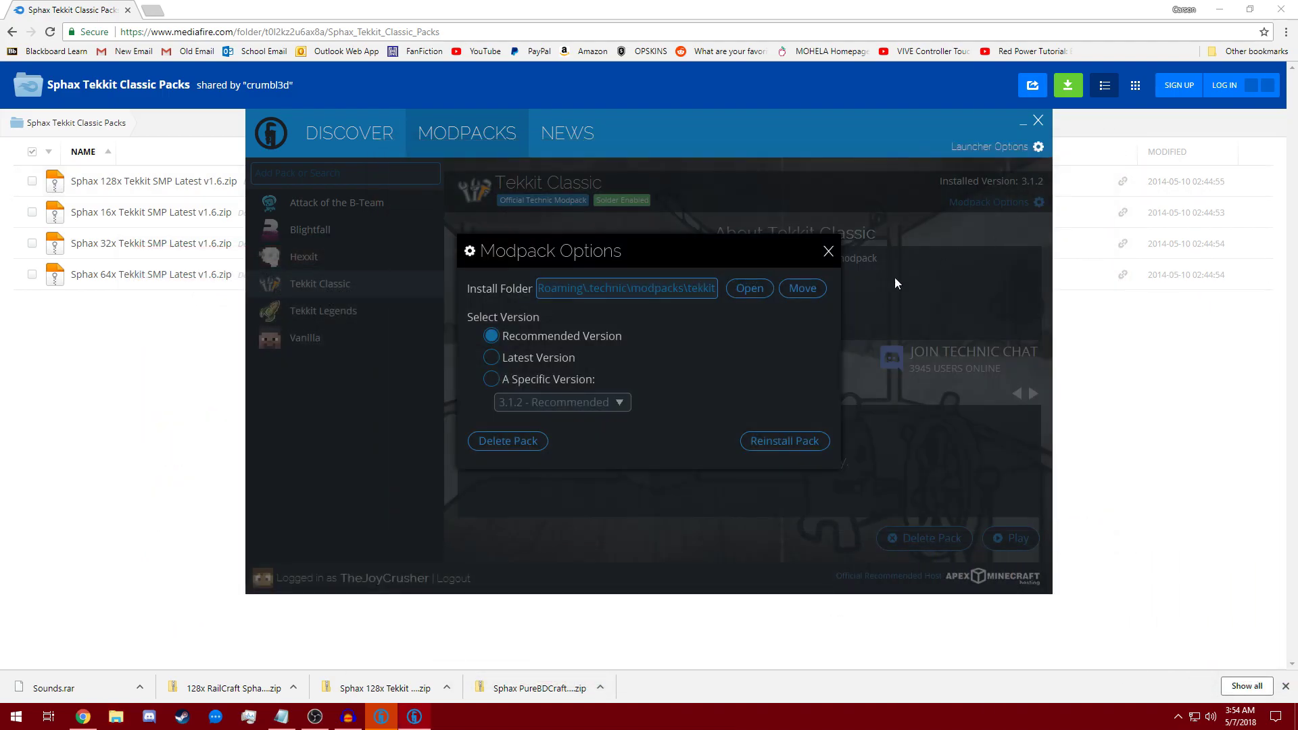
# Step: Leave the modpack options, start Tekkit Classic from the launcher, and maximize the game window
pyautogui.click(827, 253)
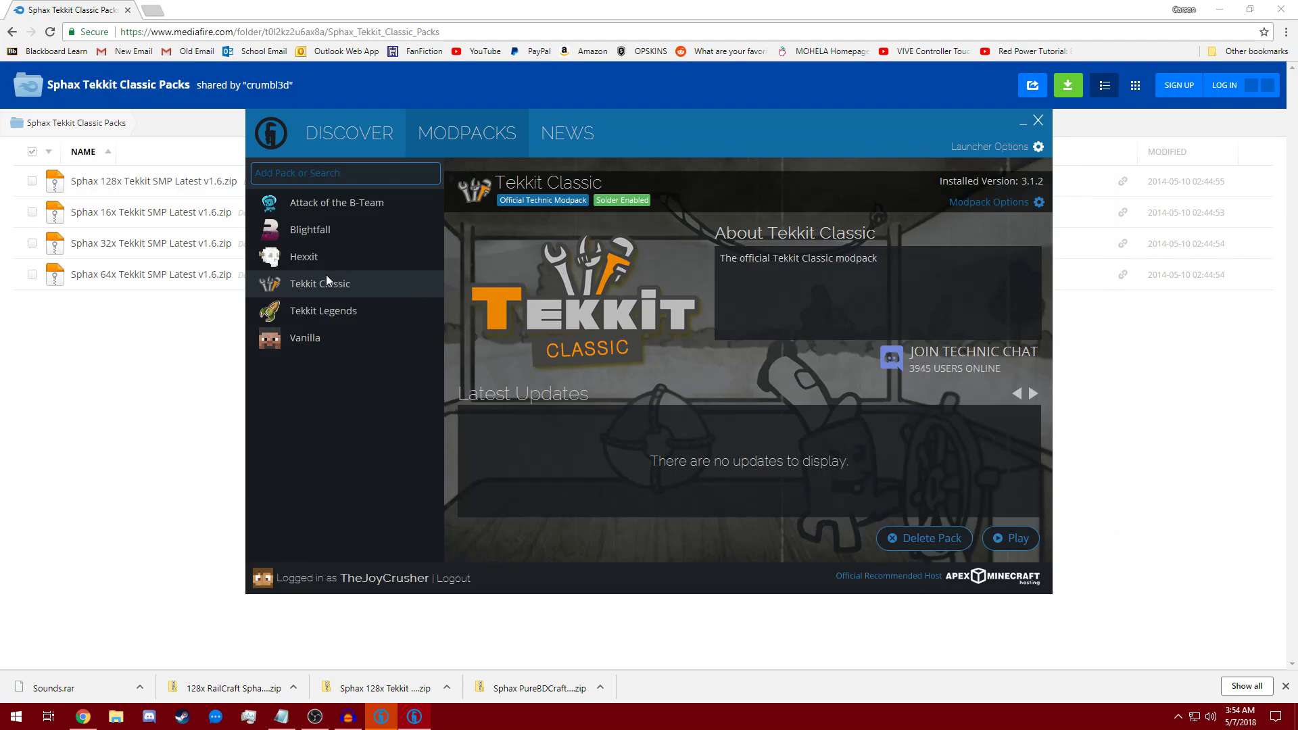
pyautogui.click(1018, 542)
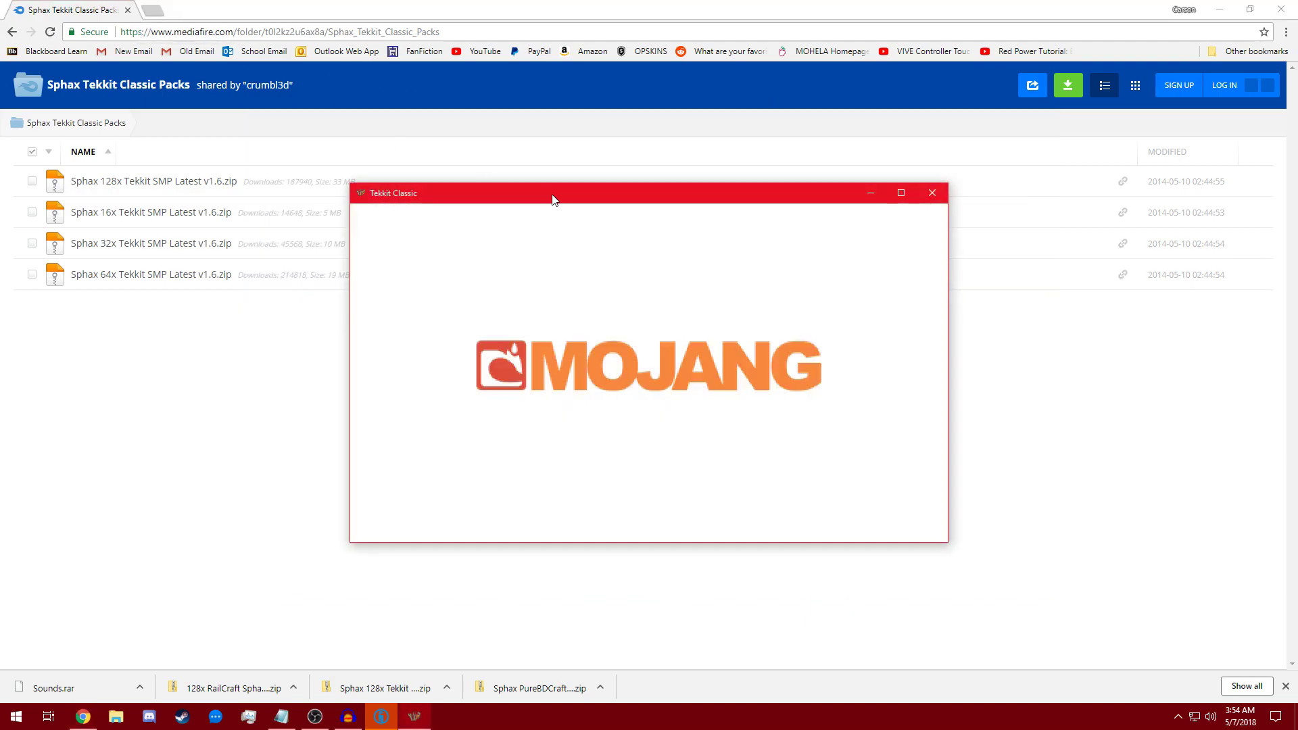
pyautogui.click(902, 194)
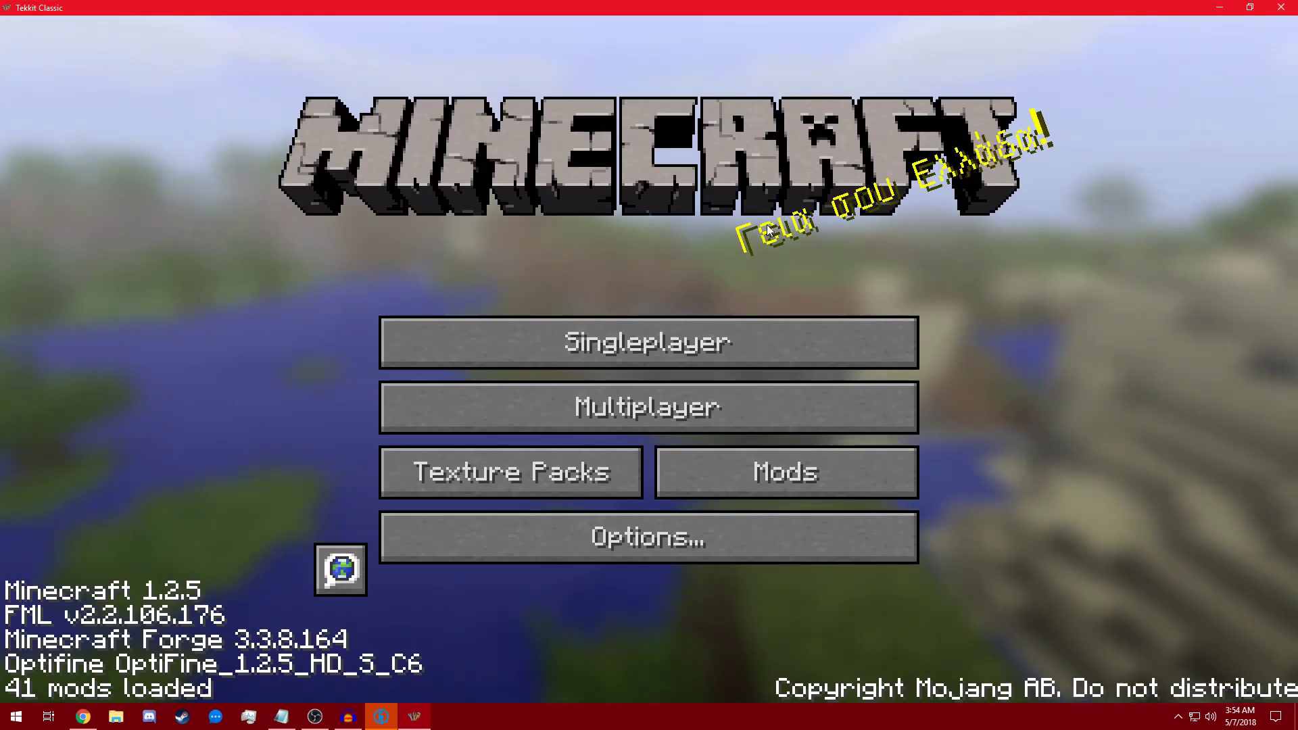
# Step: Open Tekkit's texture pack folder from the game's texture pack selection screen
pyautogui.click(532, 455)
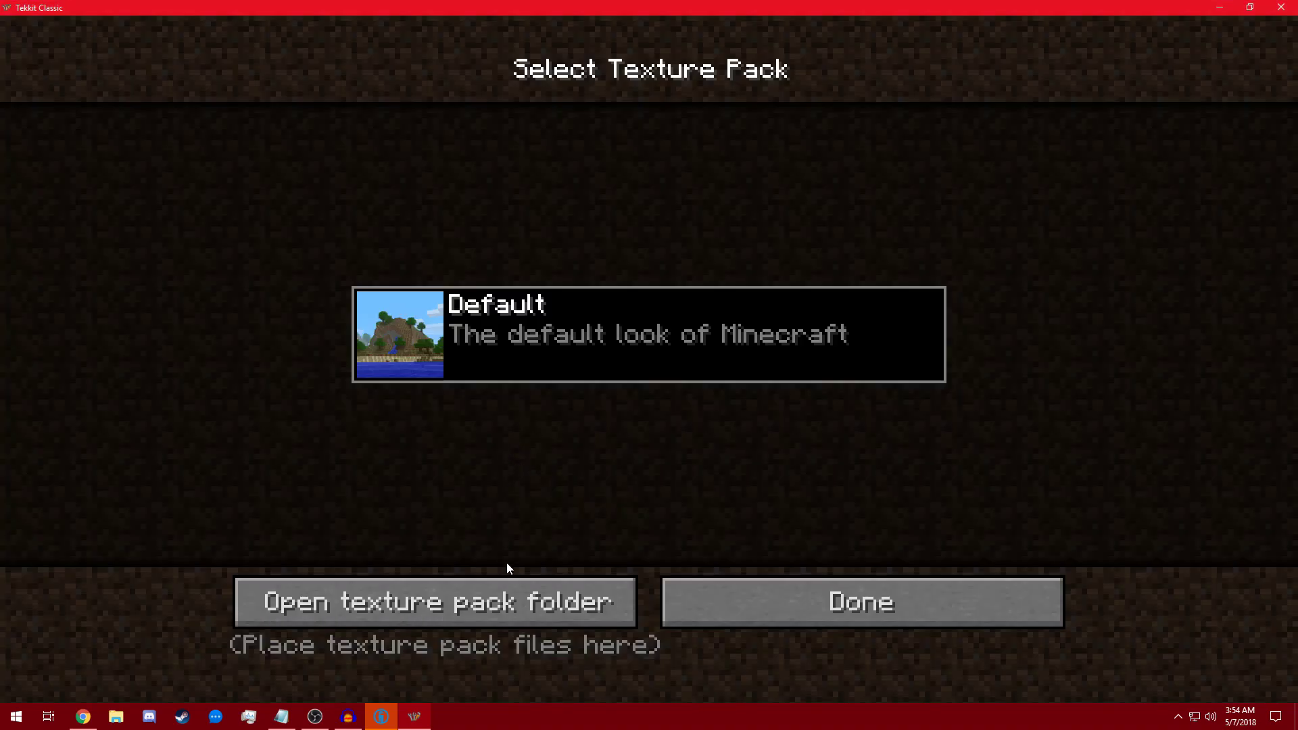
pyautogui.click(510, 590)
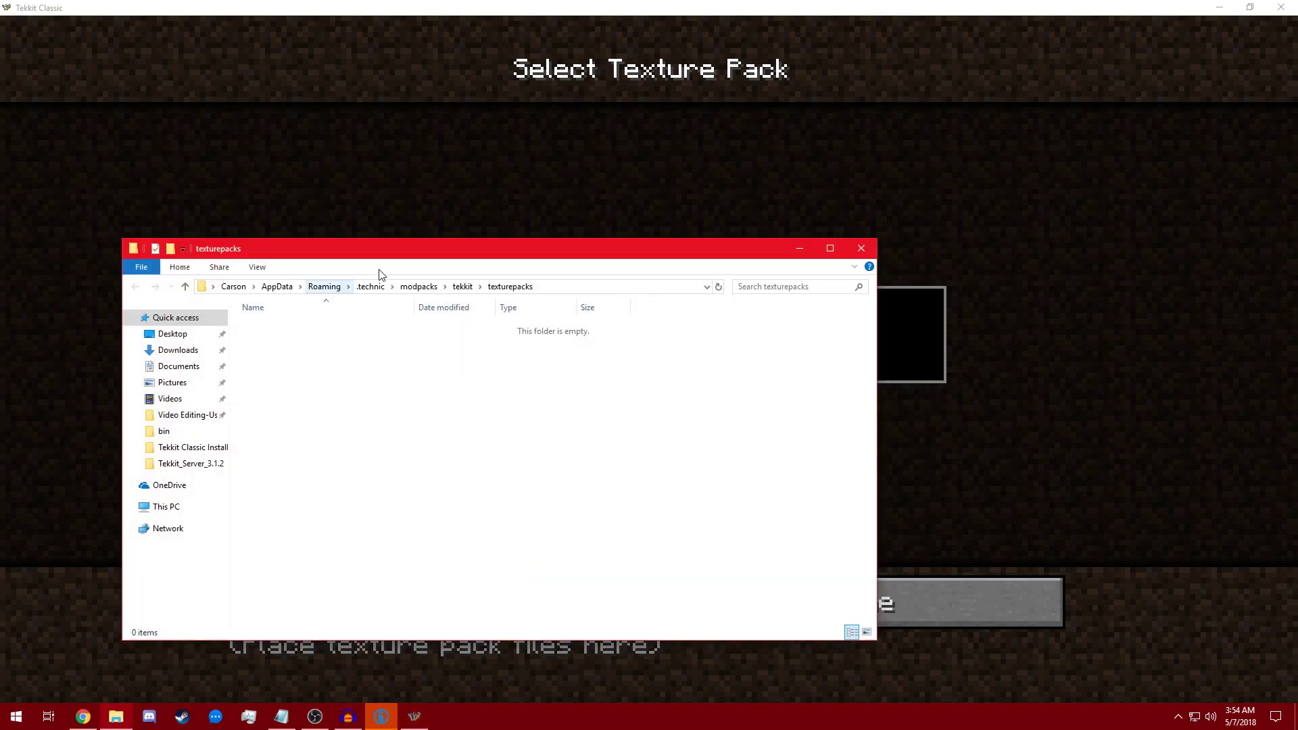
pyautogui.moveTo(447, 256); pyautogui.dragTo(569, 250)
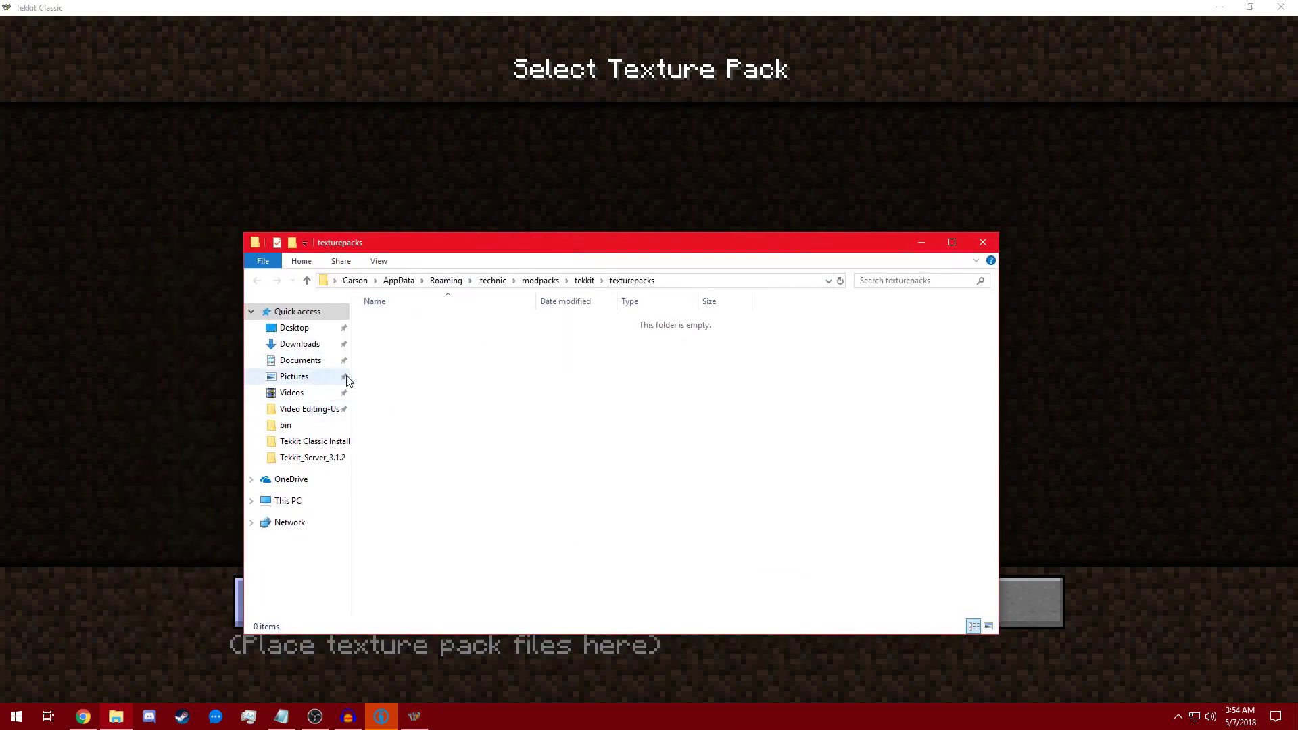
# Step: Copy the Sphax PureBDCraft 128x folder from the Desktop into Tekkit's texturepacks folder
pyautogui.click(295, 327)
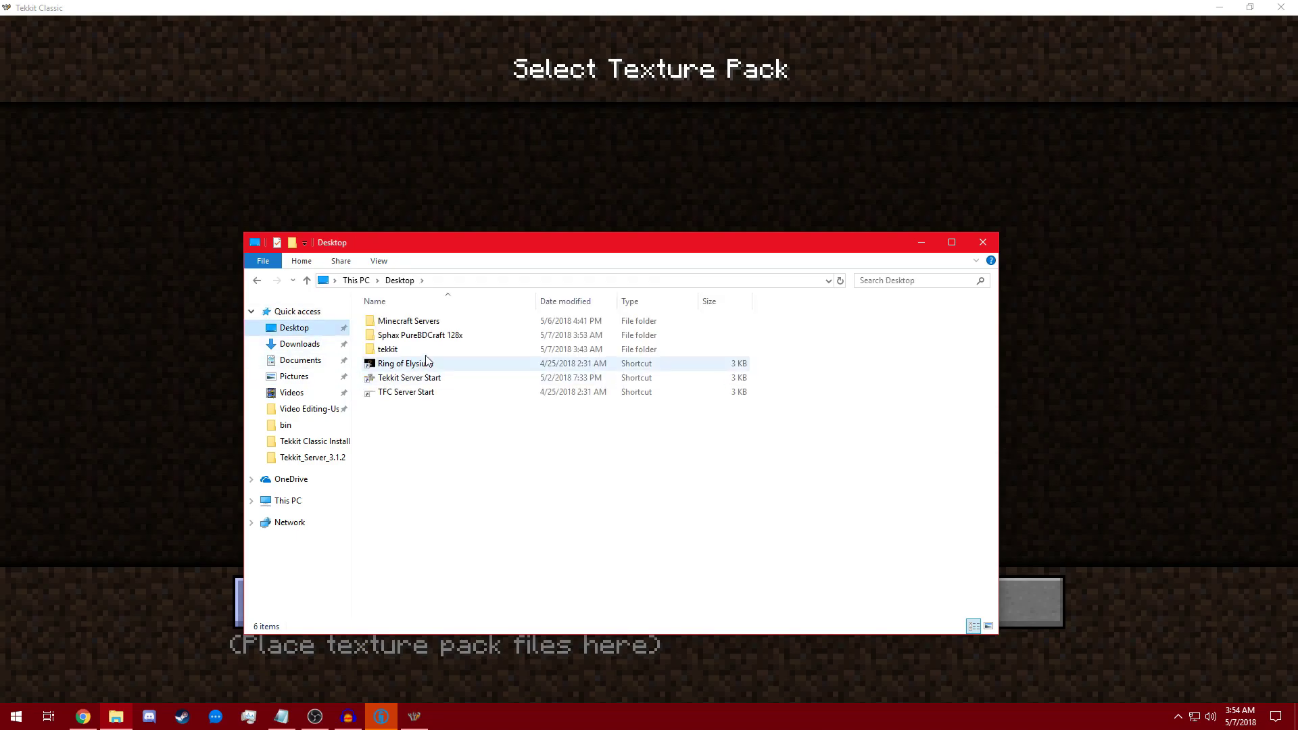
pyautogui.click(460, 336)
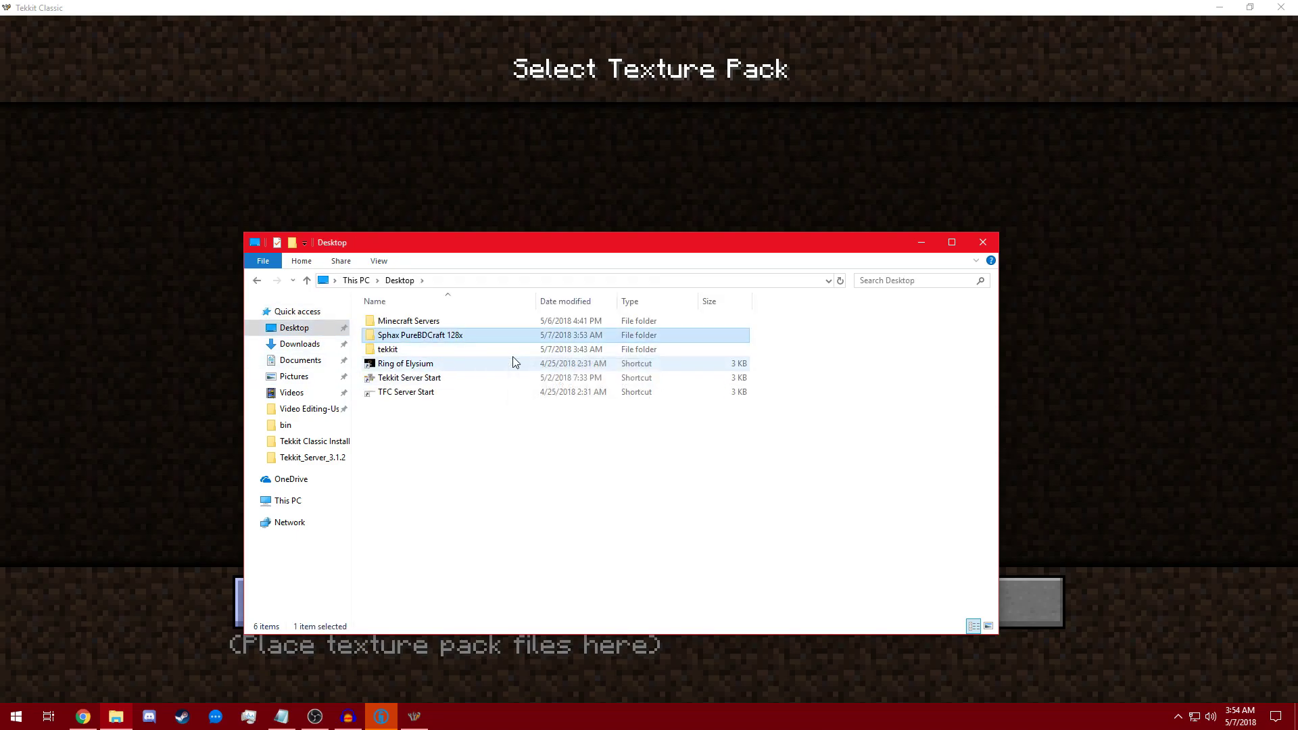
pyautogui.hotkey('alt', 'Left')
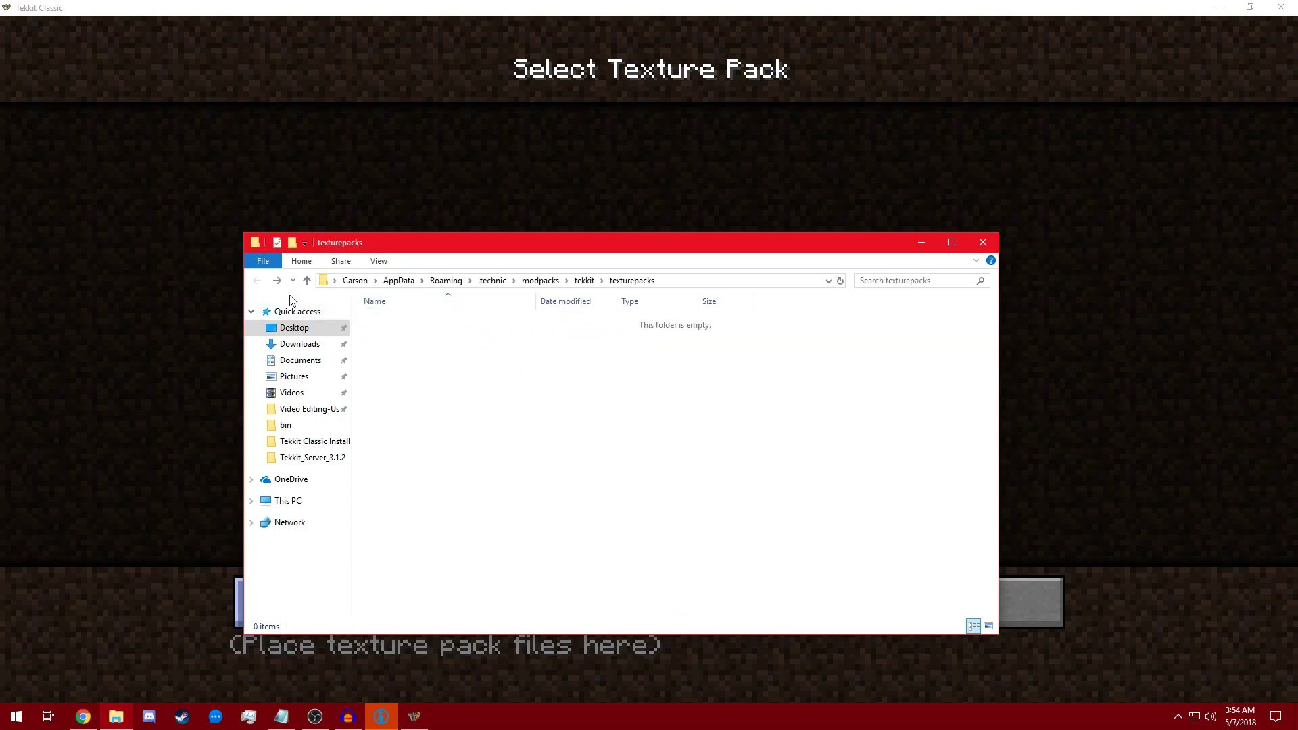
pyautogui.hotkey('alt', 'Right')
pyautogui.click(257, 282)
pyautogui.rightClick(524, 392)
pyautogui.click(562, 485)
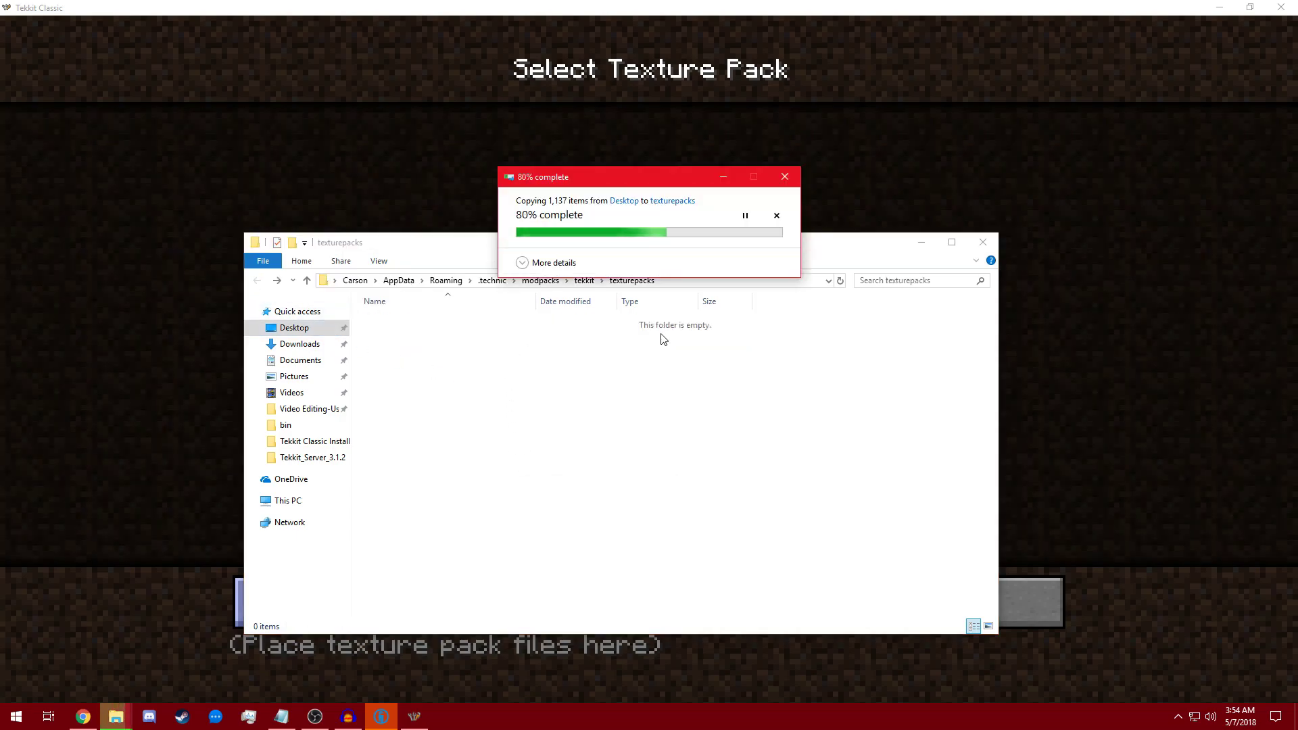
# Step: Close the folder window, select the Sphax PureBDCraft 128x texture pack, and return to the title screen
pyautogui.click(991, 243)
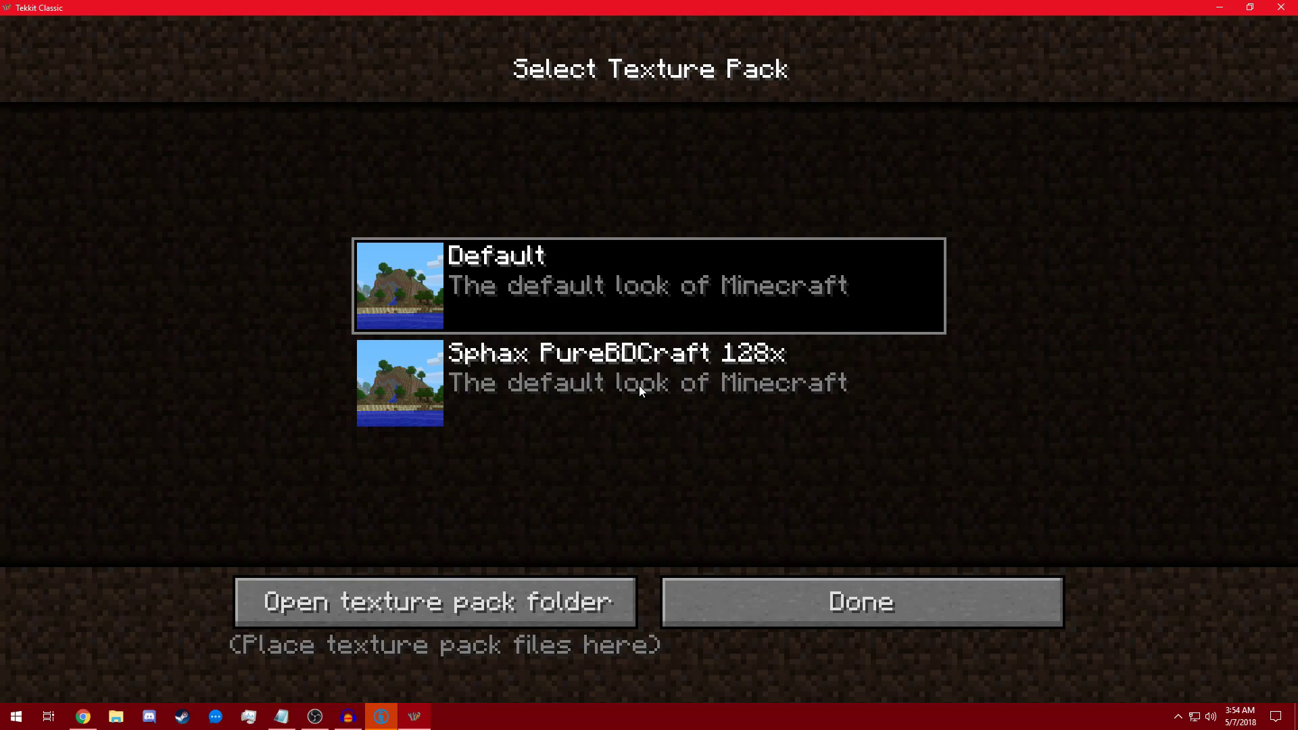
pyautogui.click(611, 364)
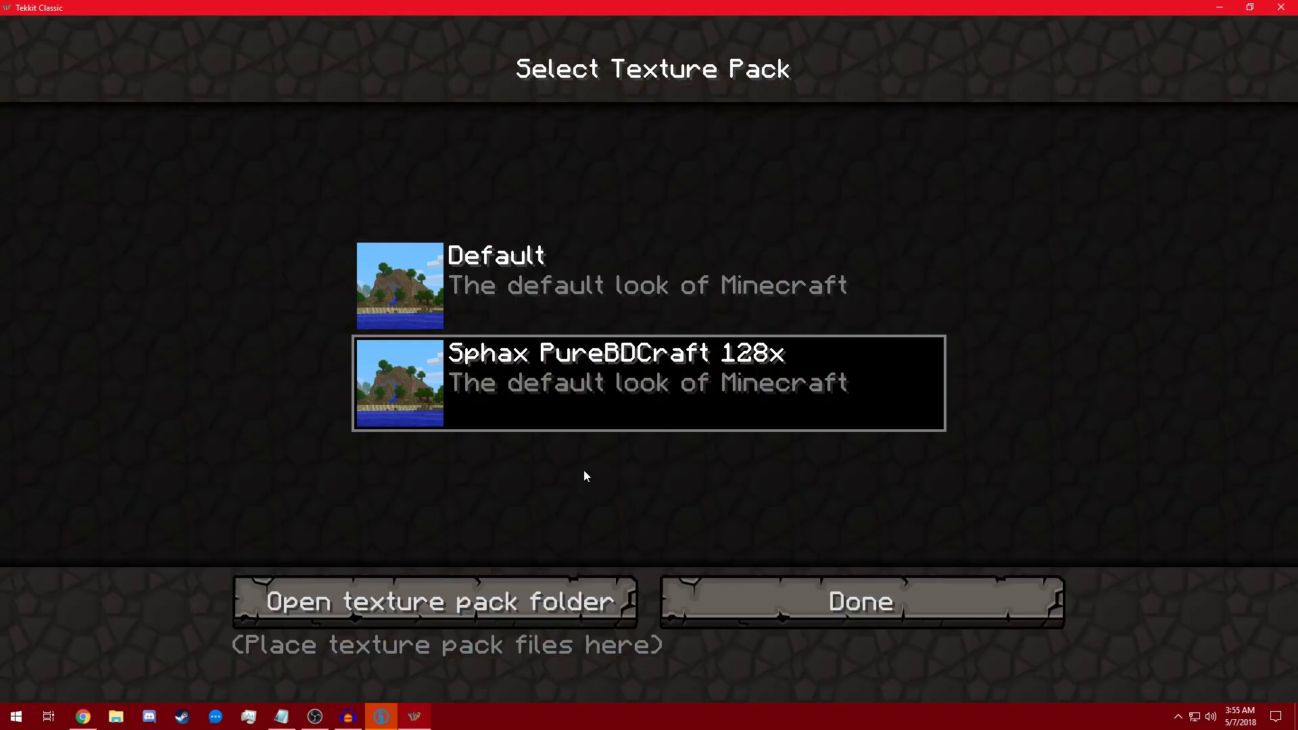
pyautogui.press('Escape')
pyautogui.click(662, 338)
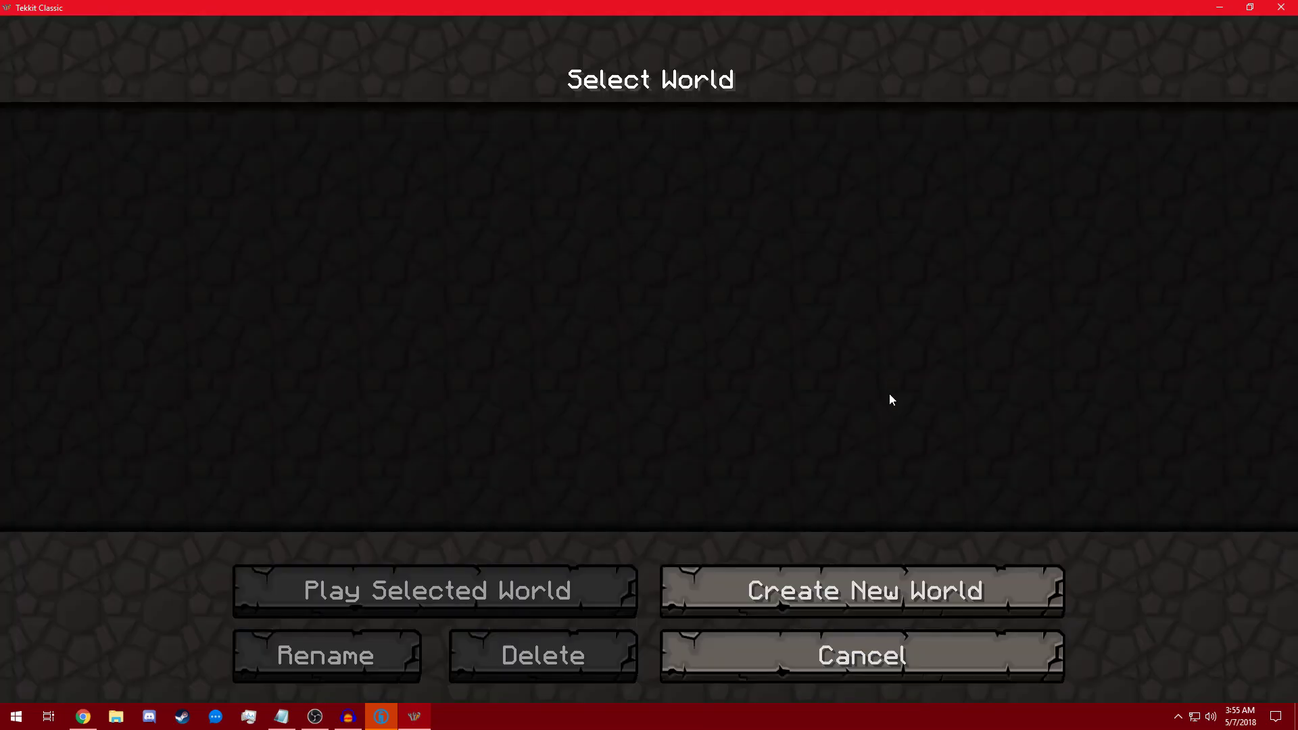
pyautogui.click(805, 655)
pyautogui.click(676, 338)
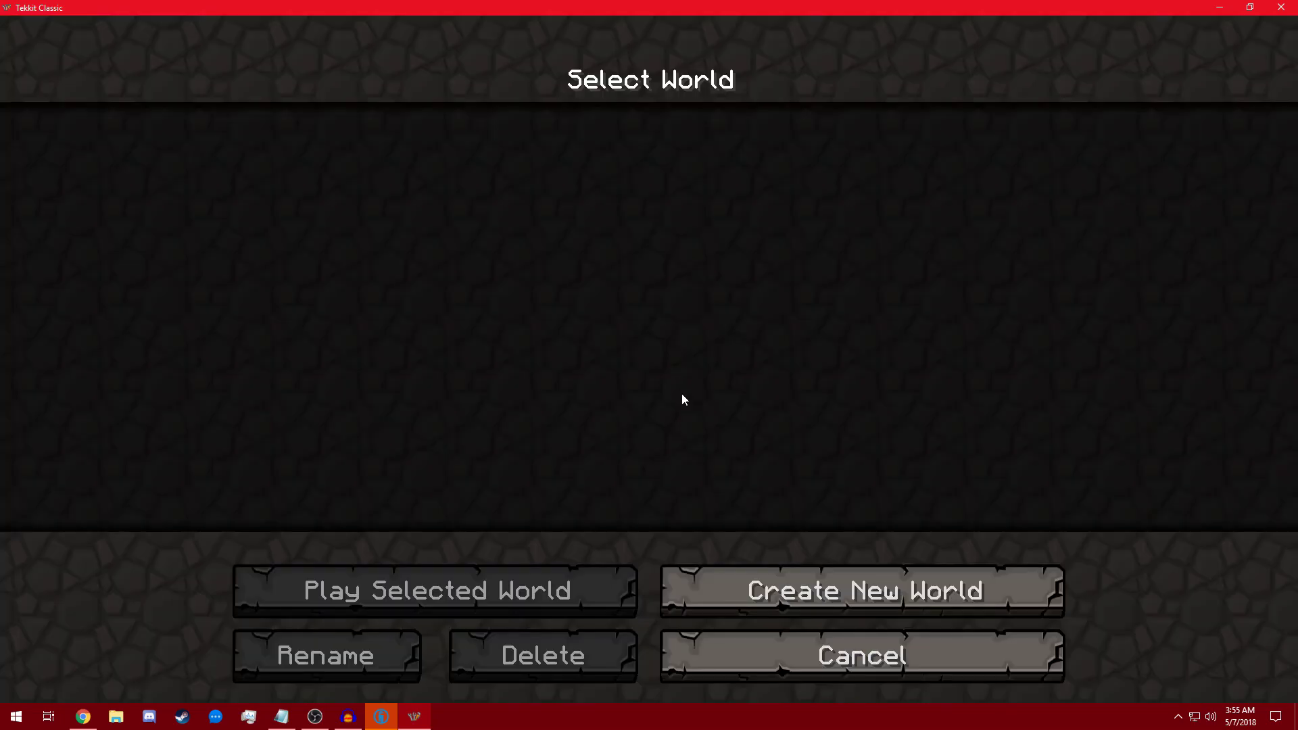
pyautogui.click(800, 656)
# Step: Create a new singleplayer world named Youtub in Survival mode
pyautogui.click(713, 361)
pyautogui.click(824, 582)
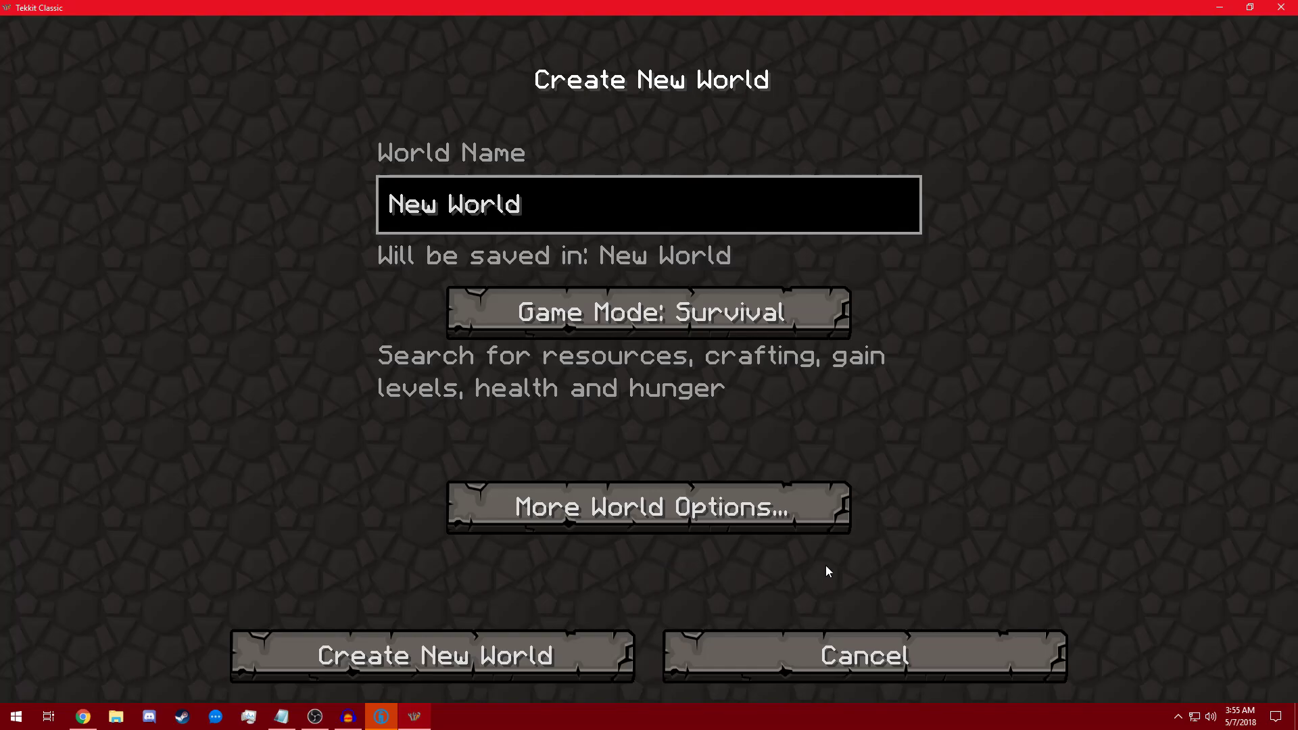
pyautogui.press('BackSpace')
pyautogui.press('BackSpace')
pyautogui.press('BackSpace')
pyautogui.press('BackSpace')
pyautogui.press('BackSpace')
pyautogui.press('BackSpace')
pyautogui.press('BackSpace')
pyautogui.press('BackSpace')
pyautogui.press('BackSpace')
pyautogui.write('Youtub')
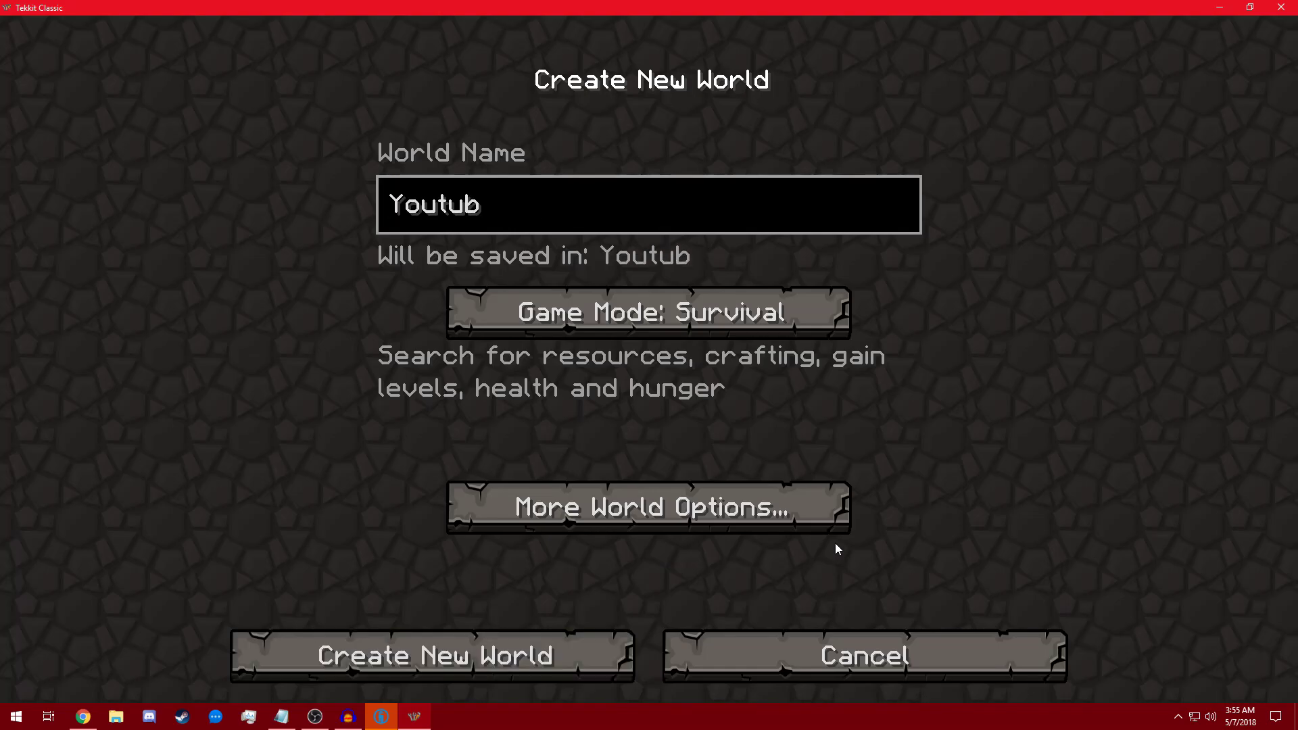
pyautogui.press('Return')
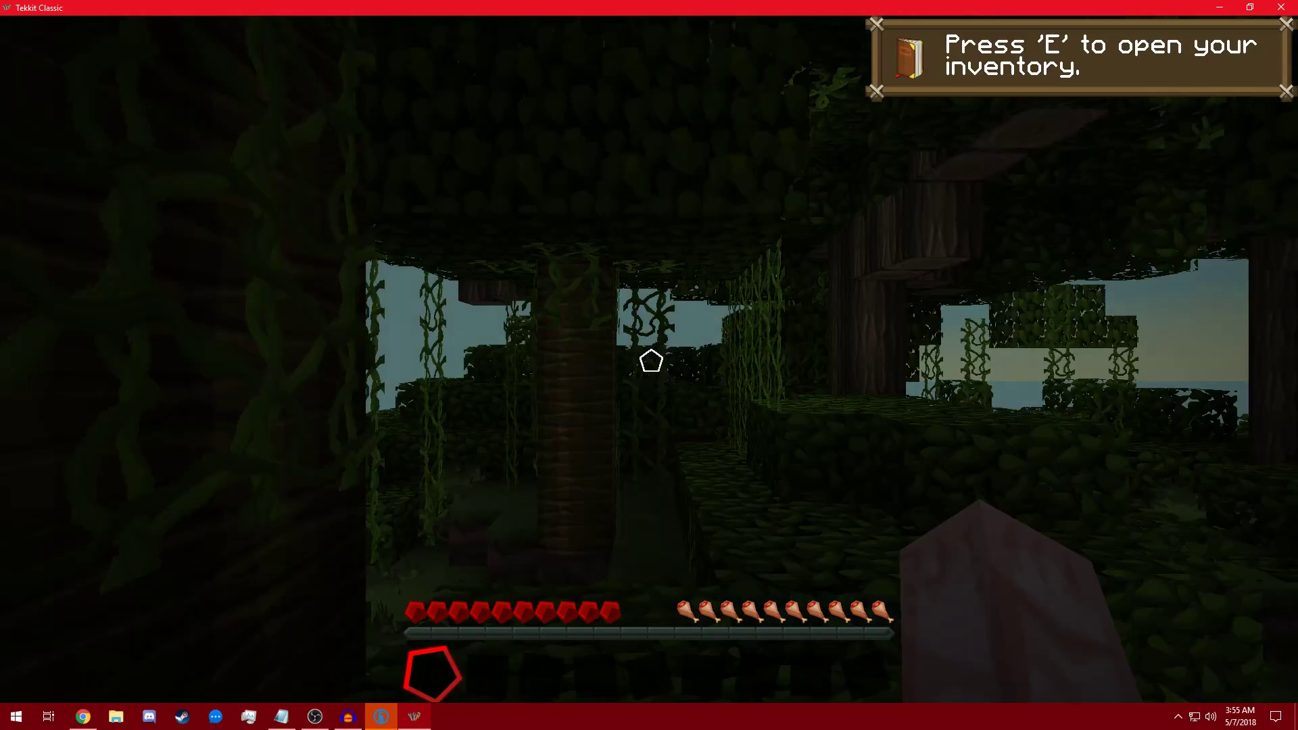
# Step: Walk out of the jungle toward the open grassland to examine the new terrain textures
pyautogui.scroll(-1, 652, 362)
pyautogui.press('w')
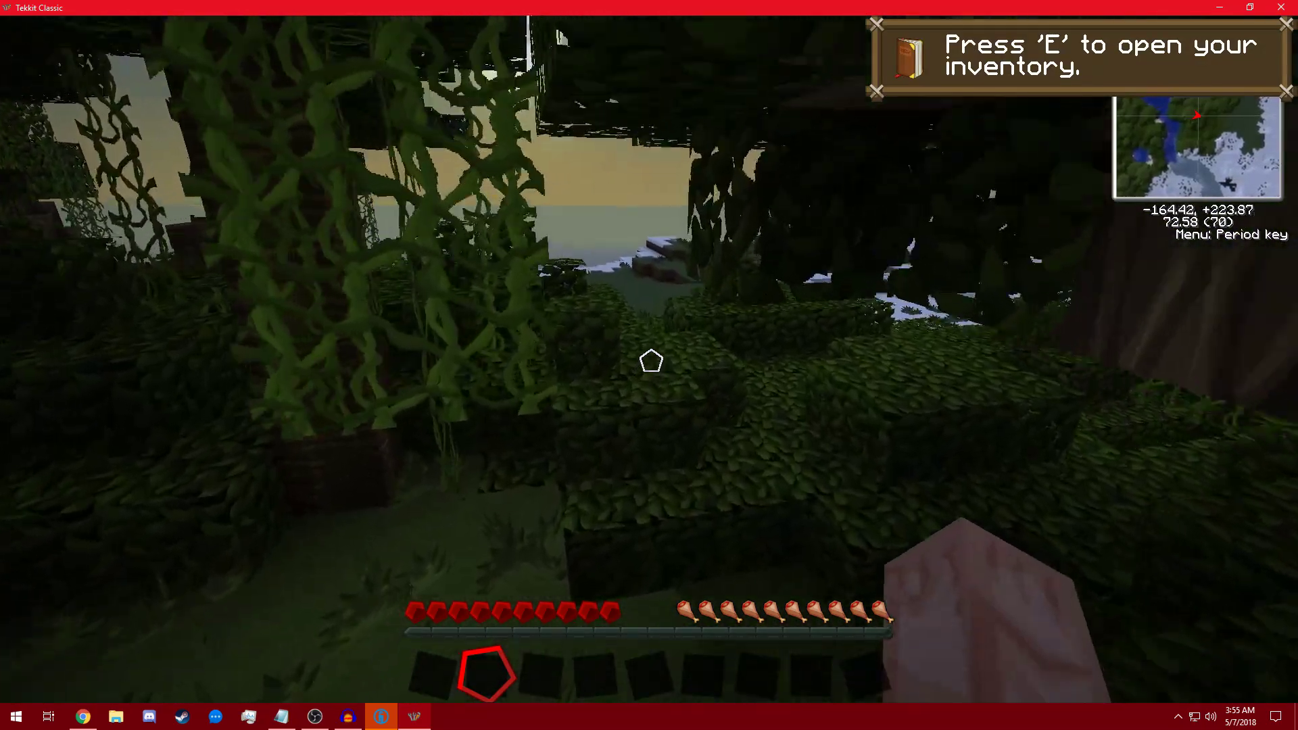
pyautogui.press('w')
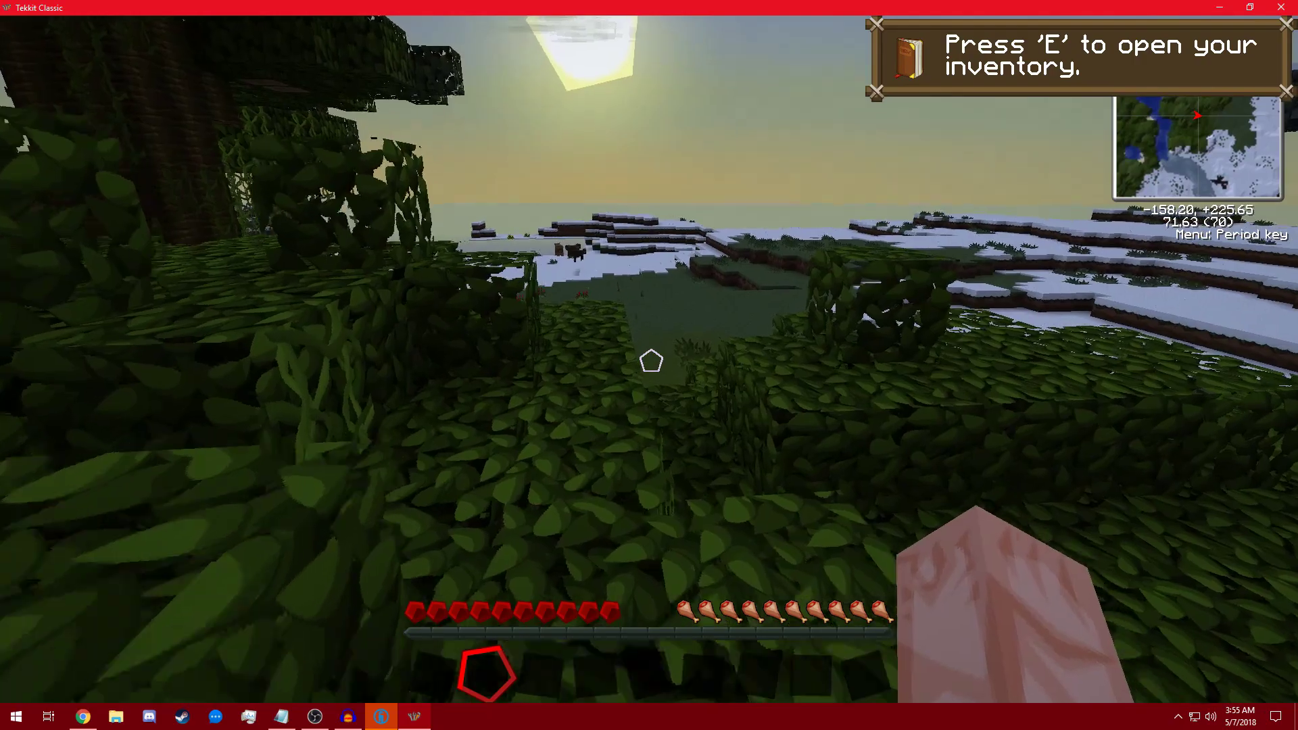
pyautogui.press('w')
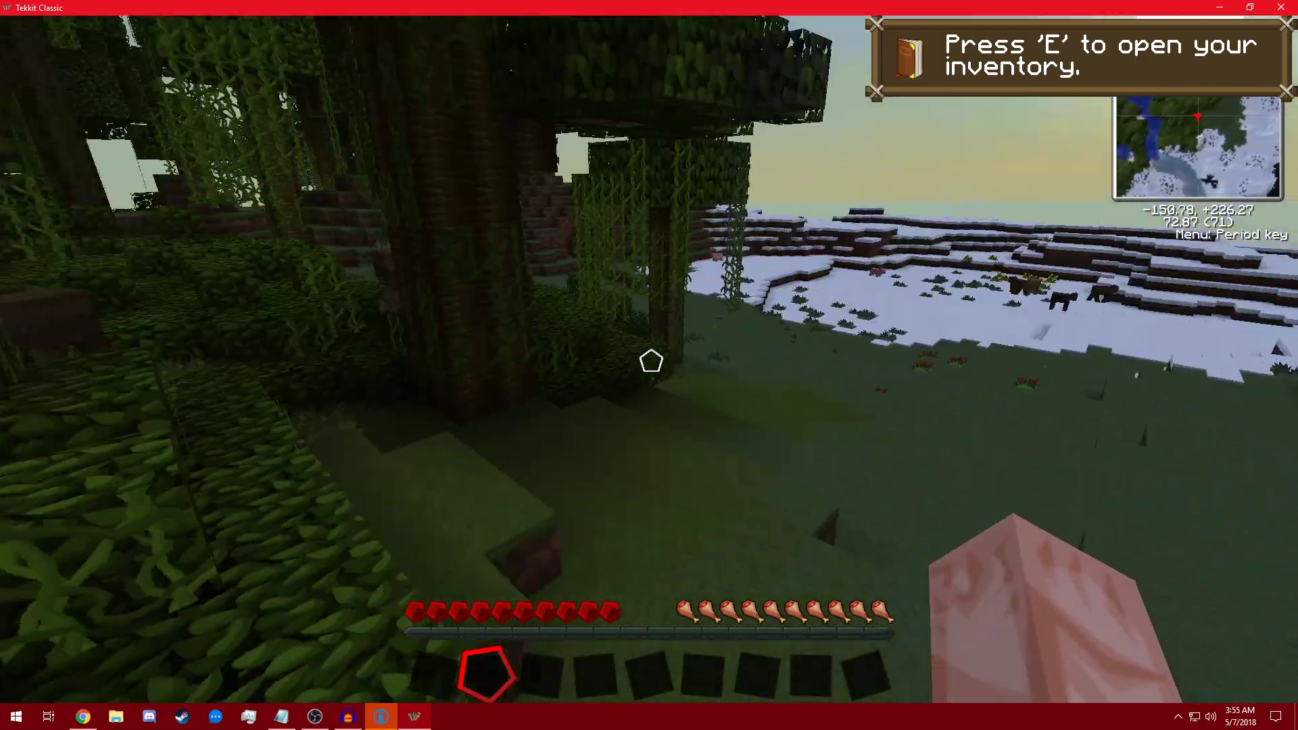
# Step: Search the inventory's item list for "track" and add four different tracks to the hotbar
pyautogui.press('e')
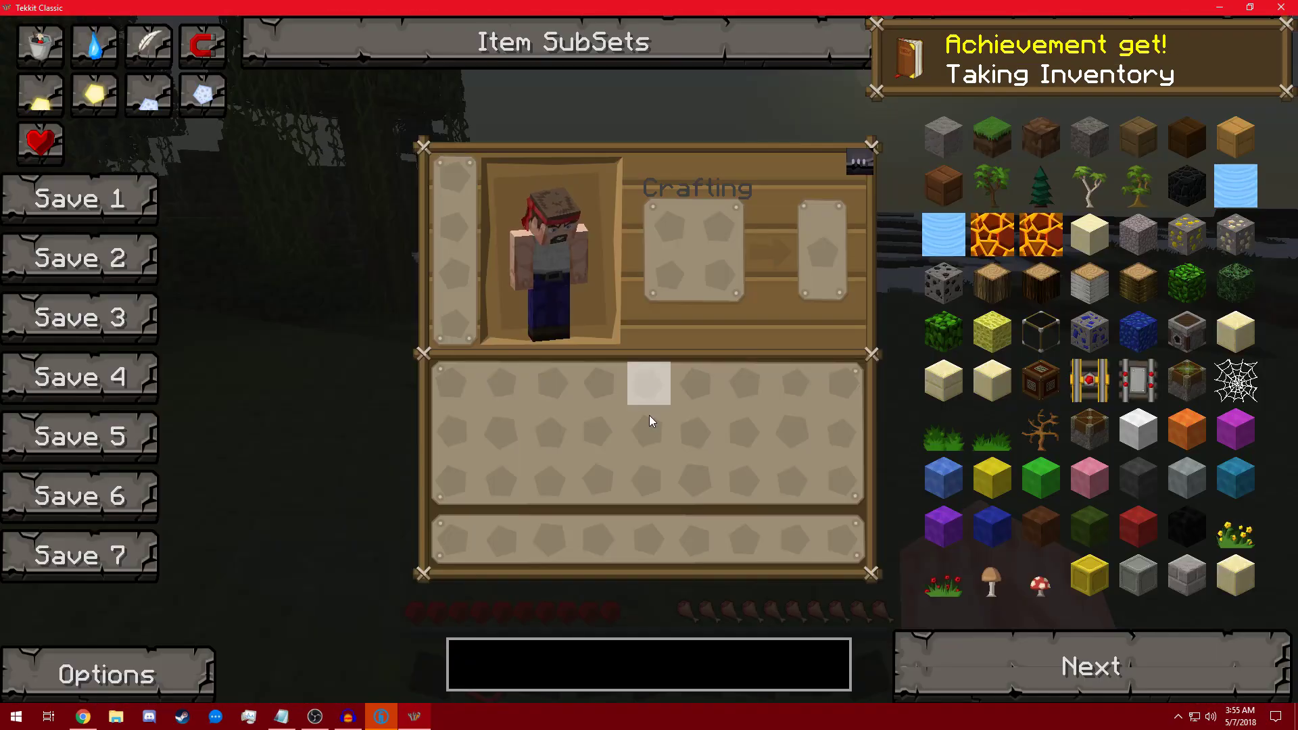
pyautogui.click(620, 659)
pyautogui.write('track')
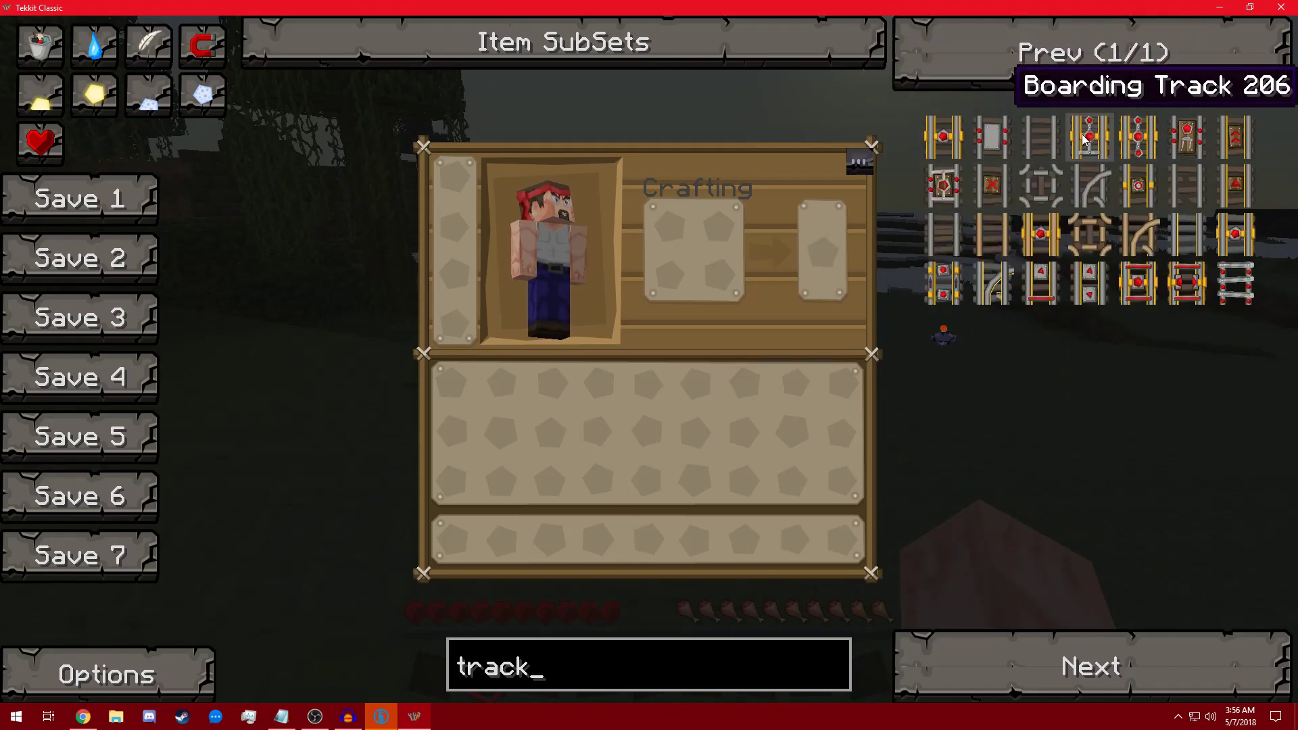
pyautogui.press('Escape')
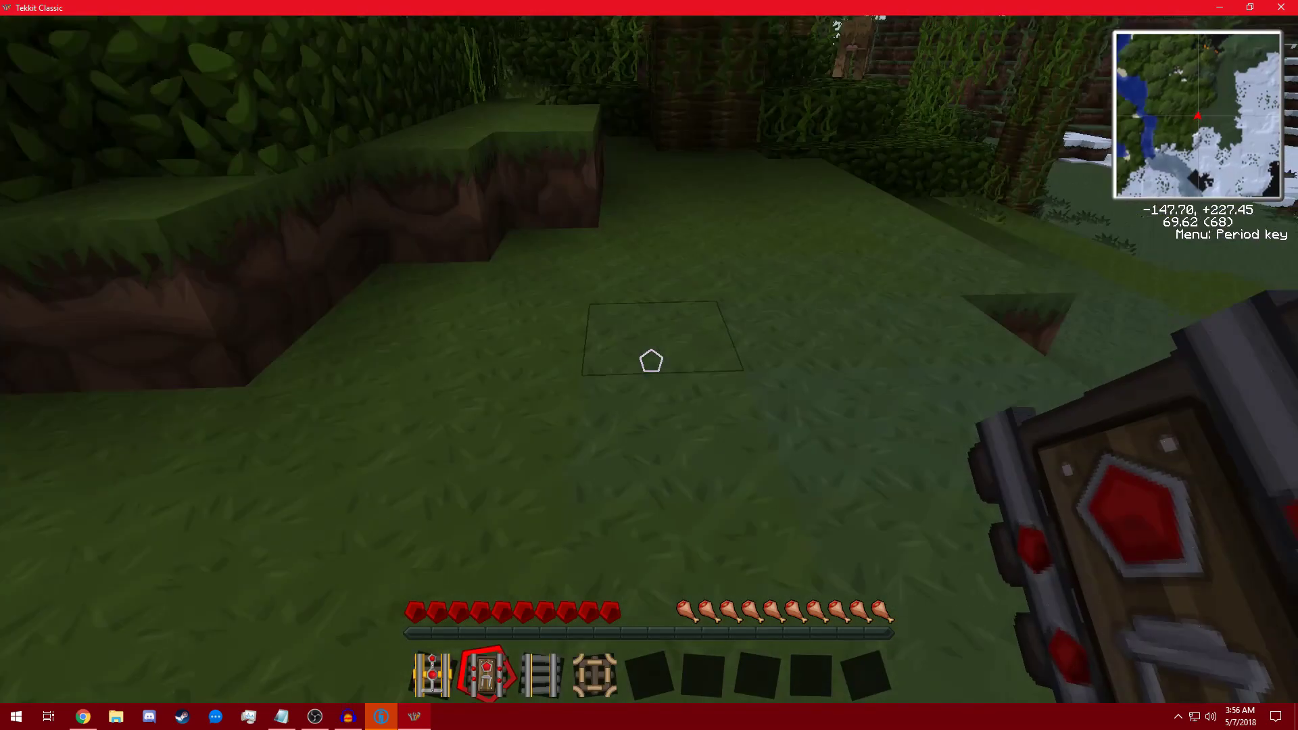
# Step: Place the tracks from the hotbar in a line on the grass beside the jungle
pyautogui.rightClick(649, 365)
pyautogui.rightClick(649, 365)
pyautogui.rightClick(649, 365)
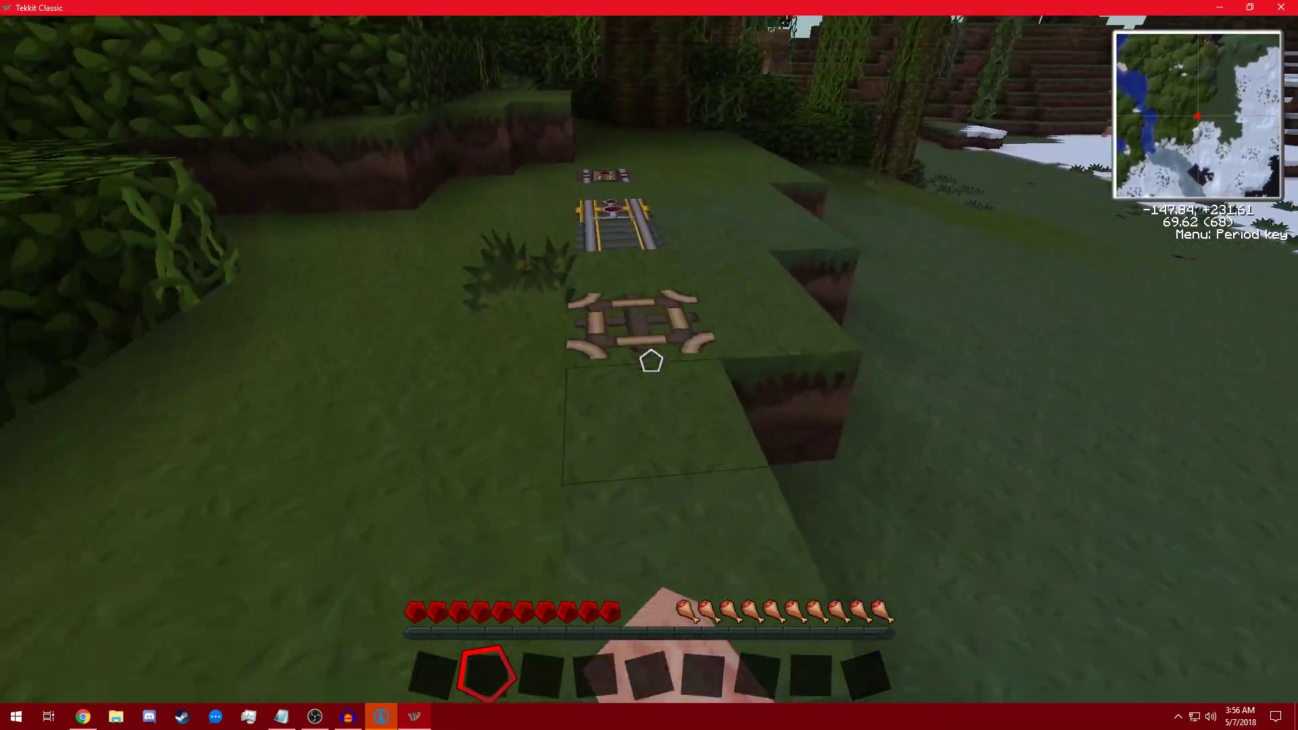
# Step: Walk around the grass and snow areas to examine the texture pack on terrain, plants, animals and sky
pyautogui.press('w')
pyautogui.press('w')
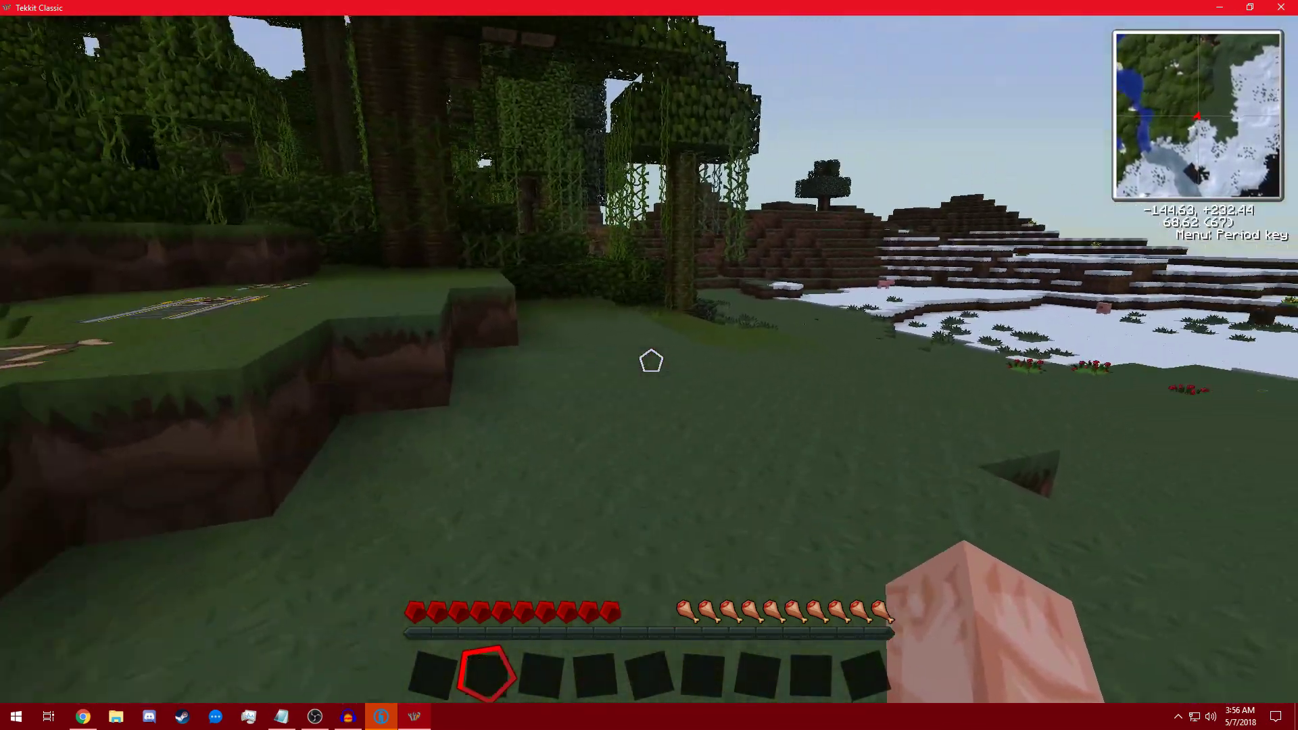
pyautogui.press('w')
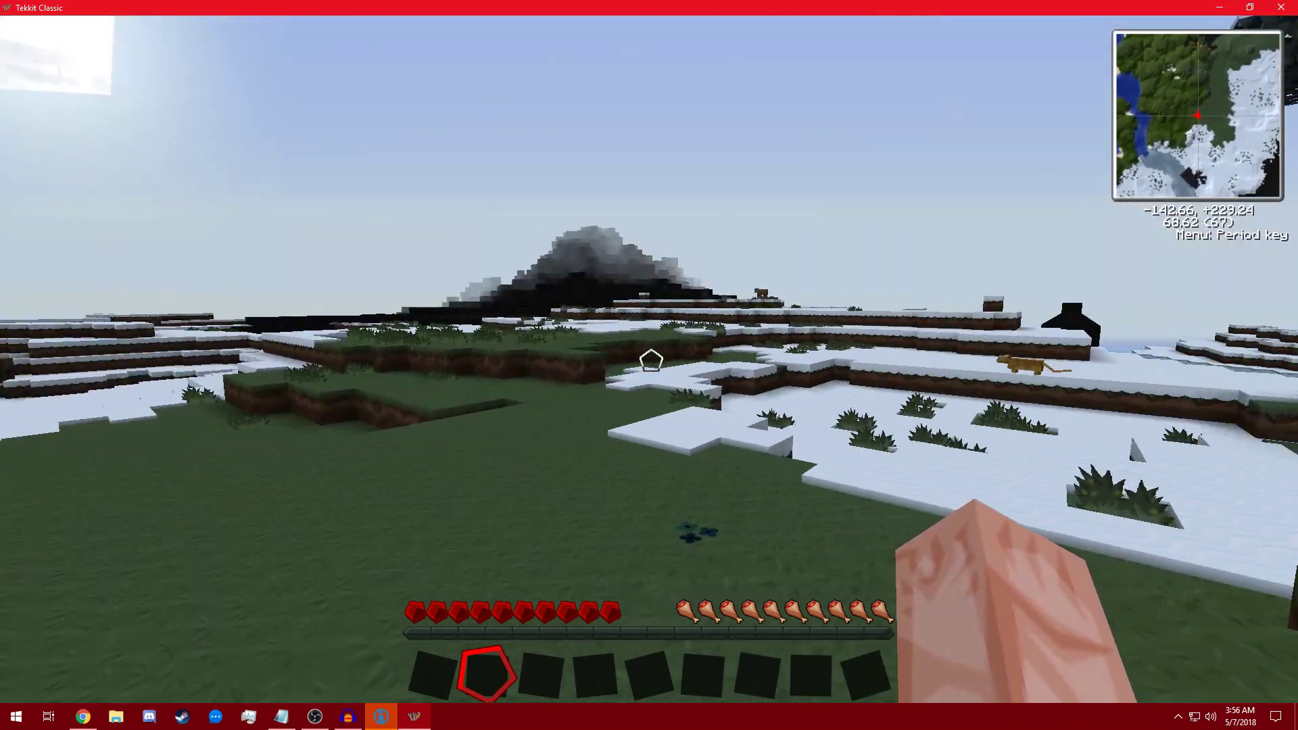
pyautogui.press('F7')
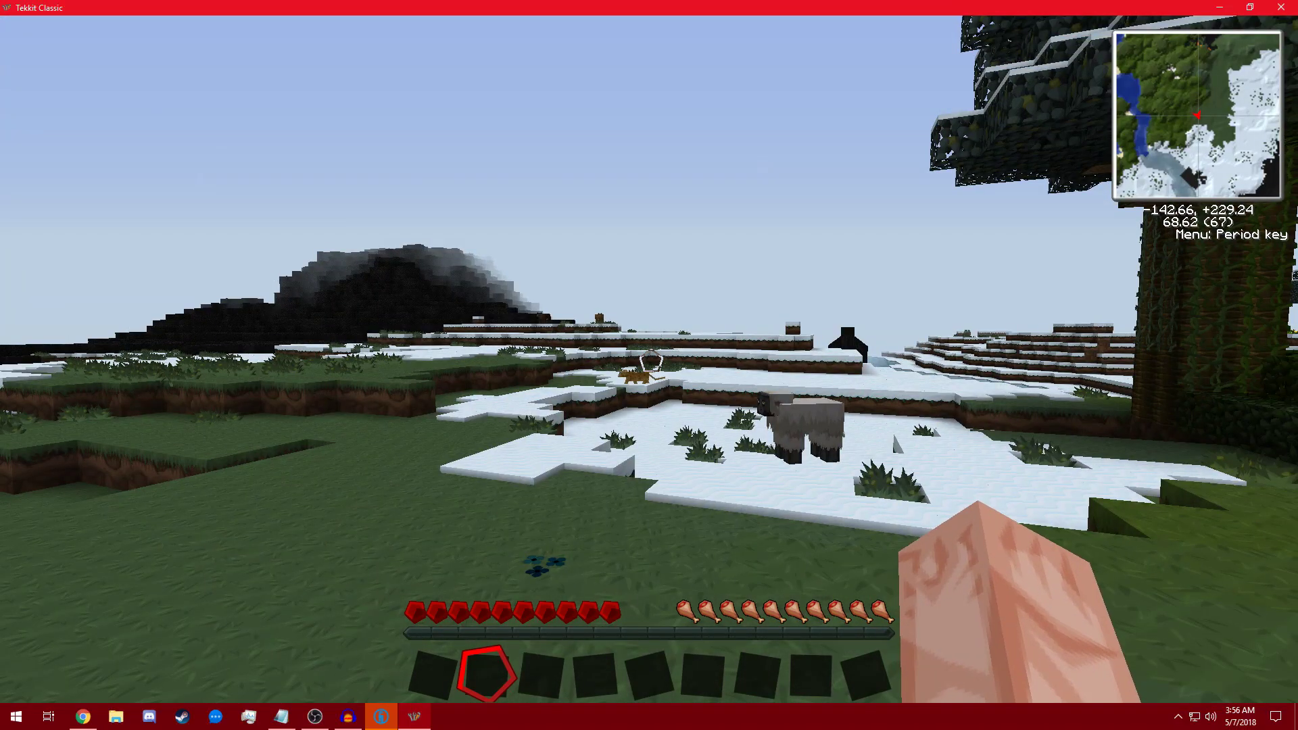
pyautogui.press('w')
pyautogui.press('w')
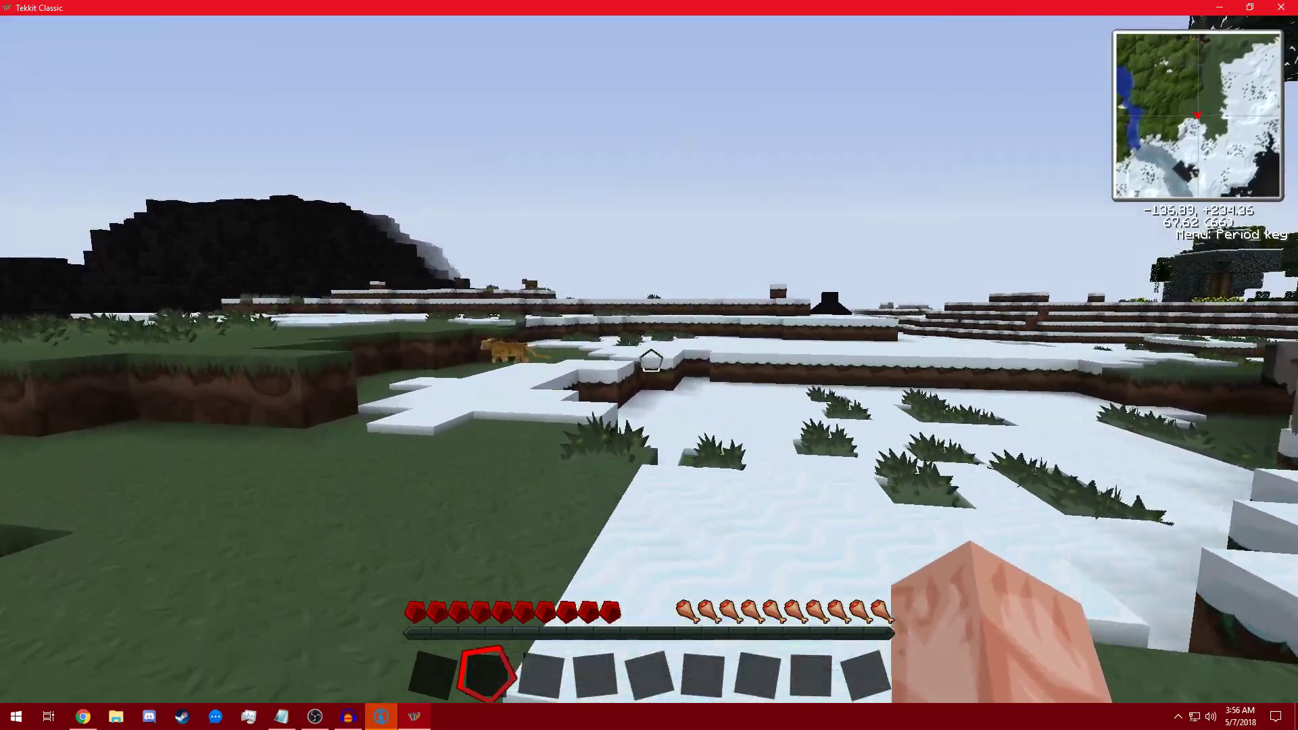
pyautogui.press('w')
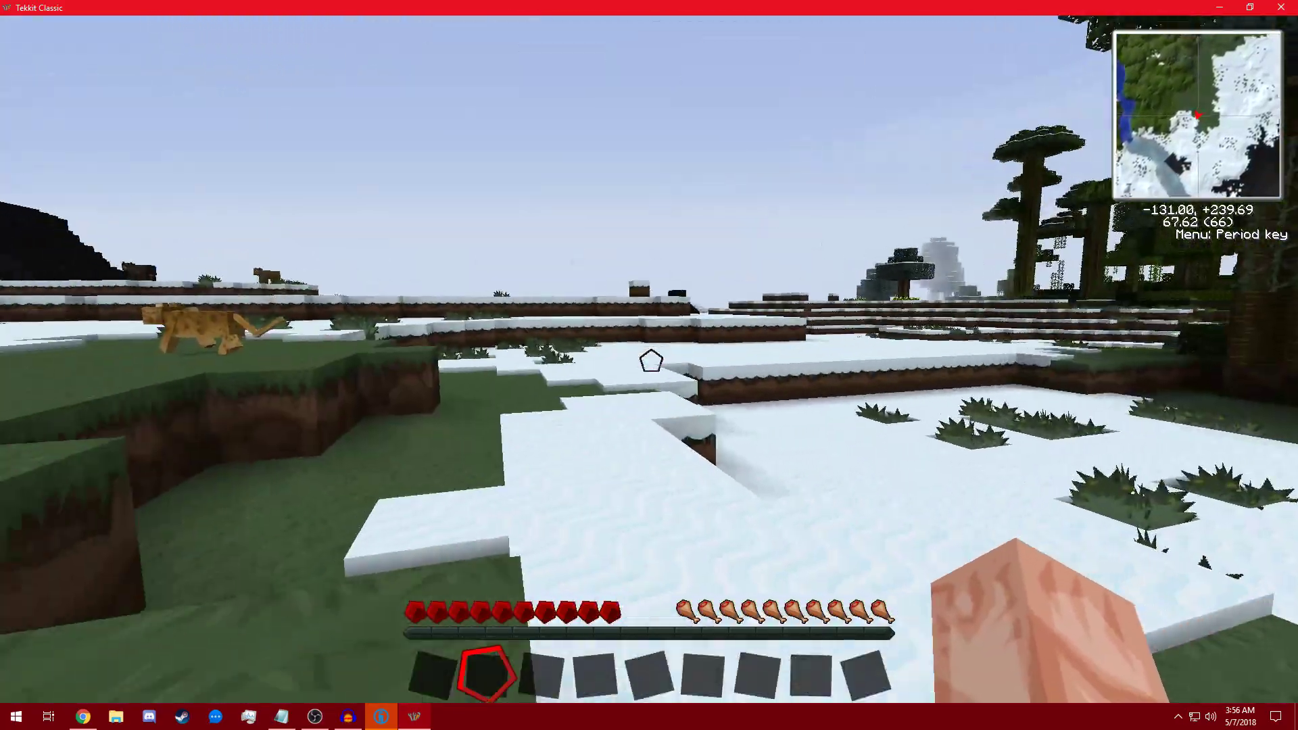
pyautogui.press('w')
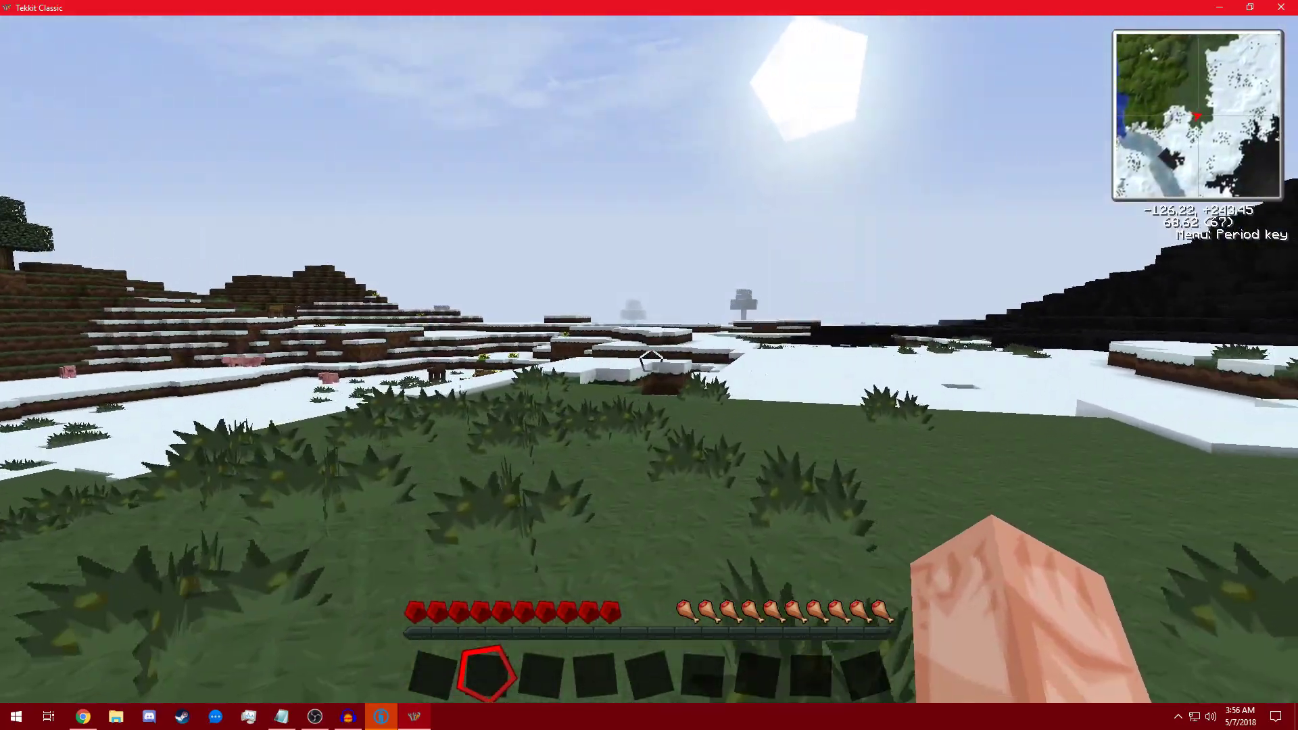
pyautogui.press('w')
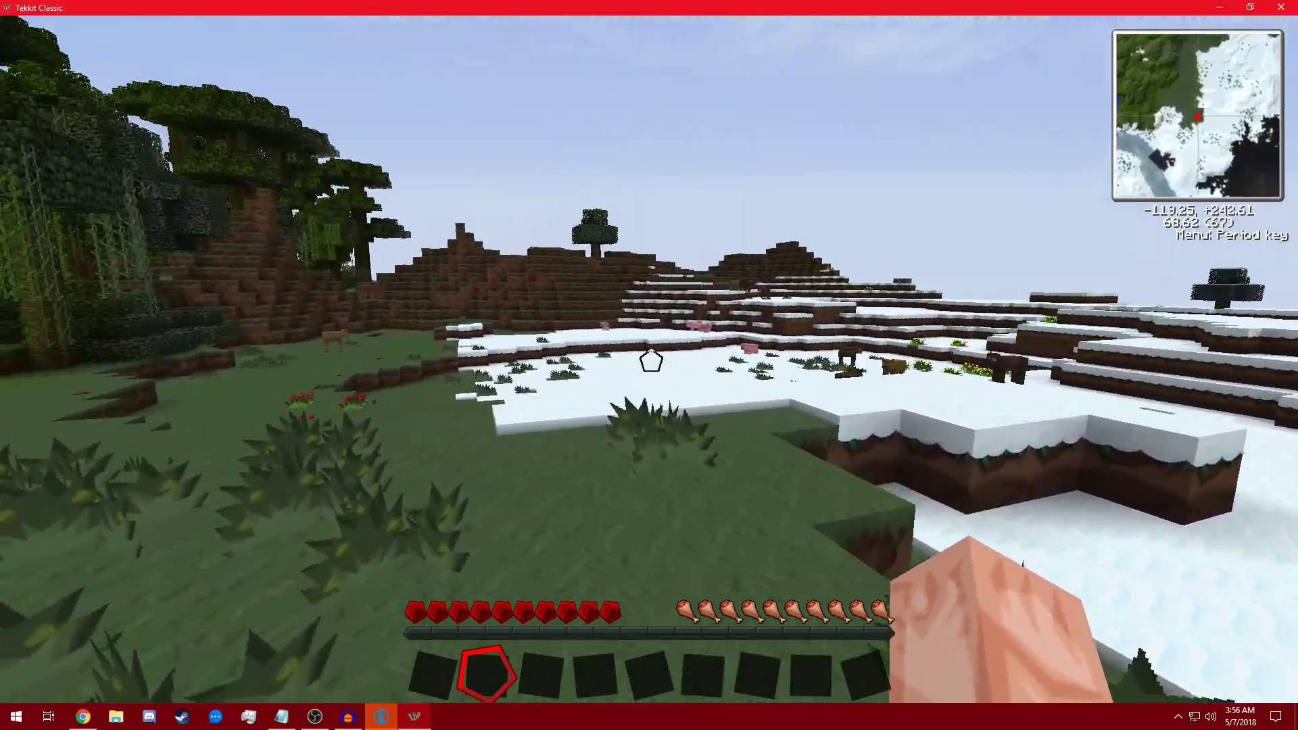
pyautogui.press('w')
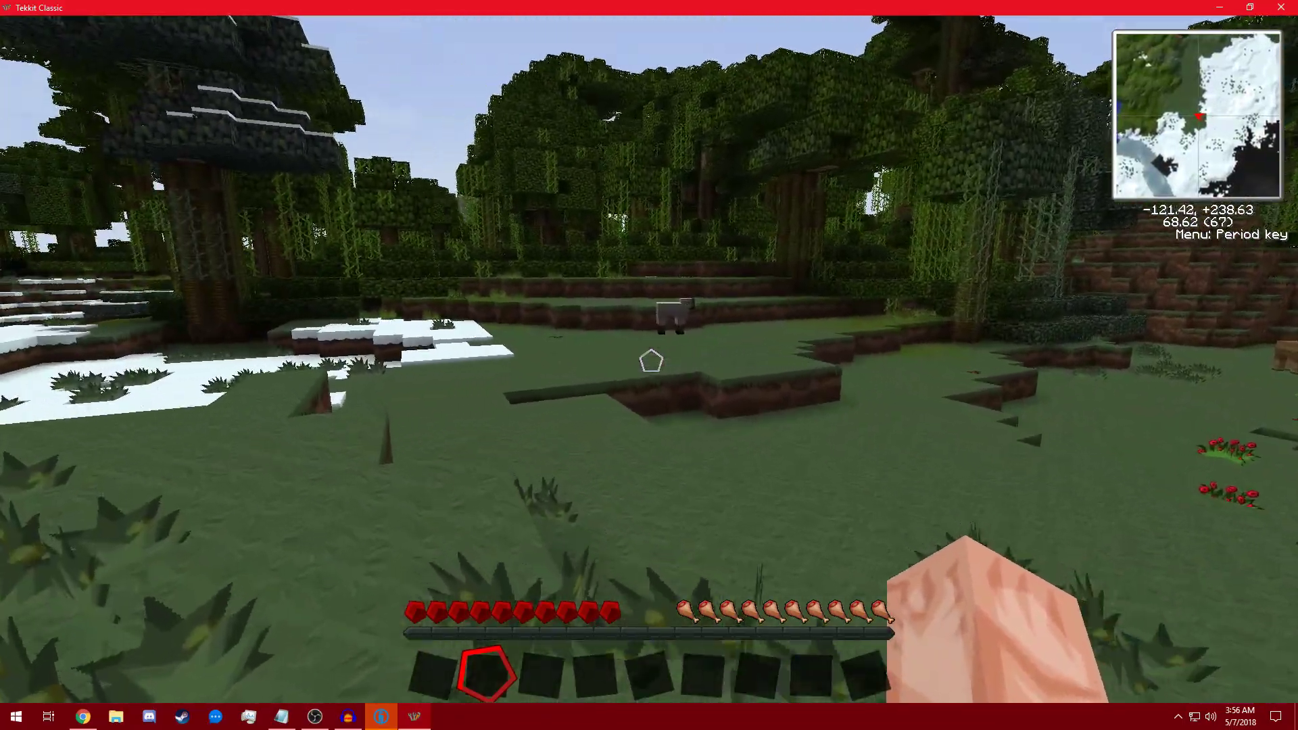
pyautogui.press('w')
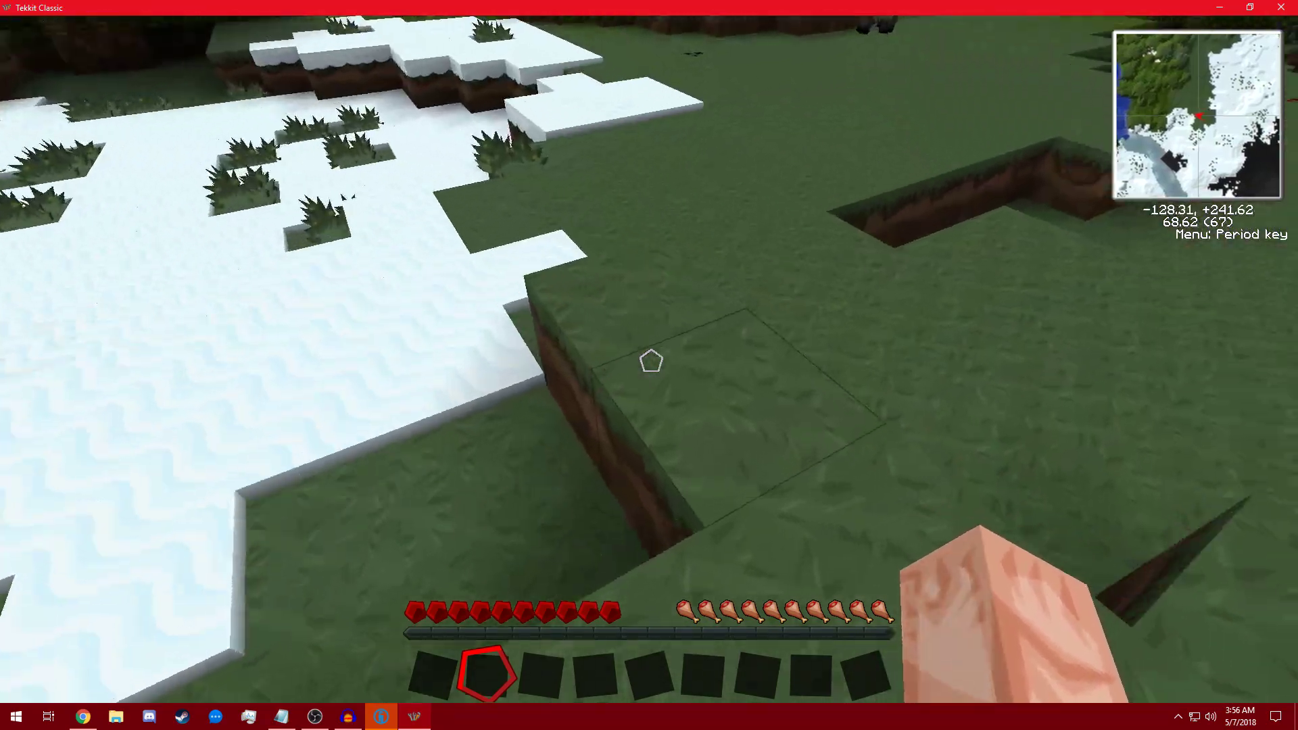
pyautogui.press('w')
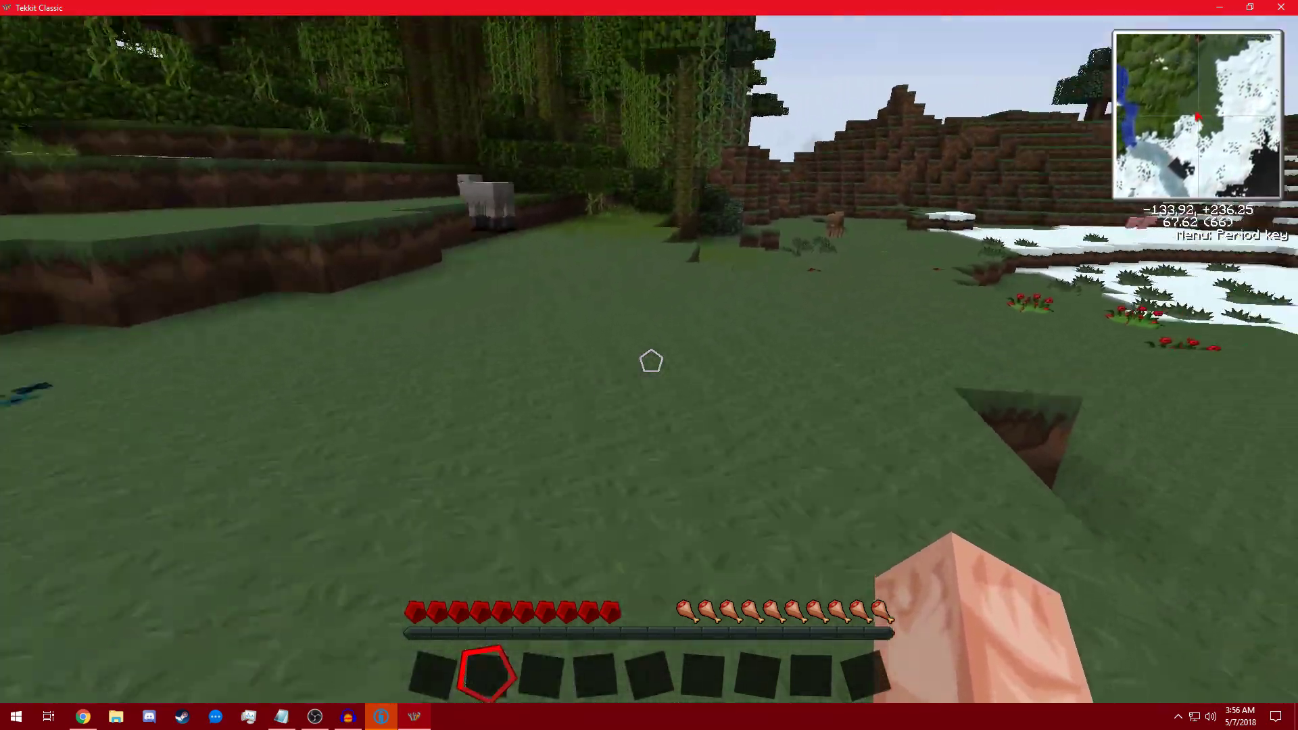
pyautogui.press('w')
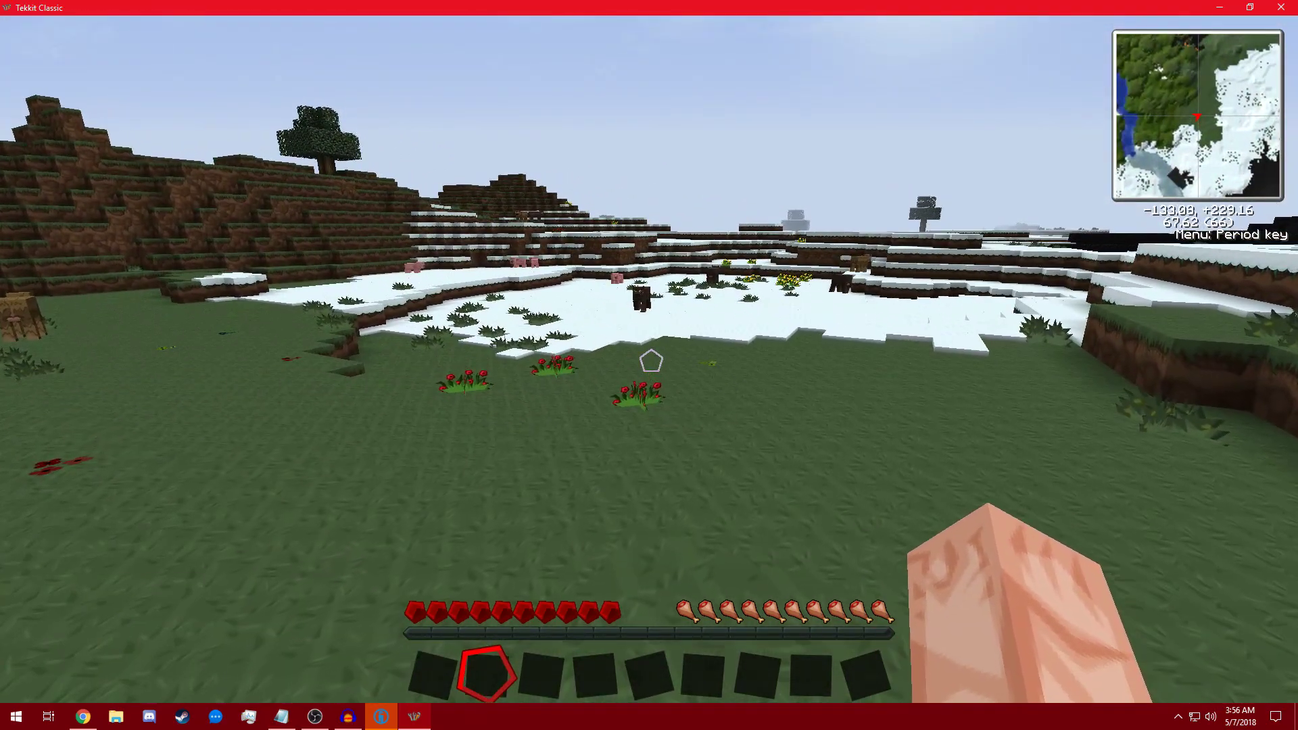
pyautogui.press('w')
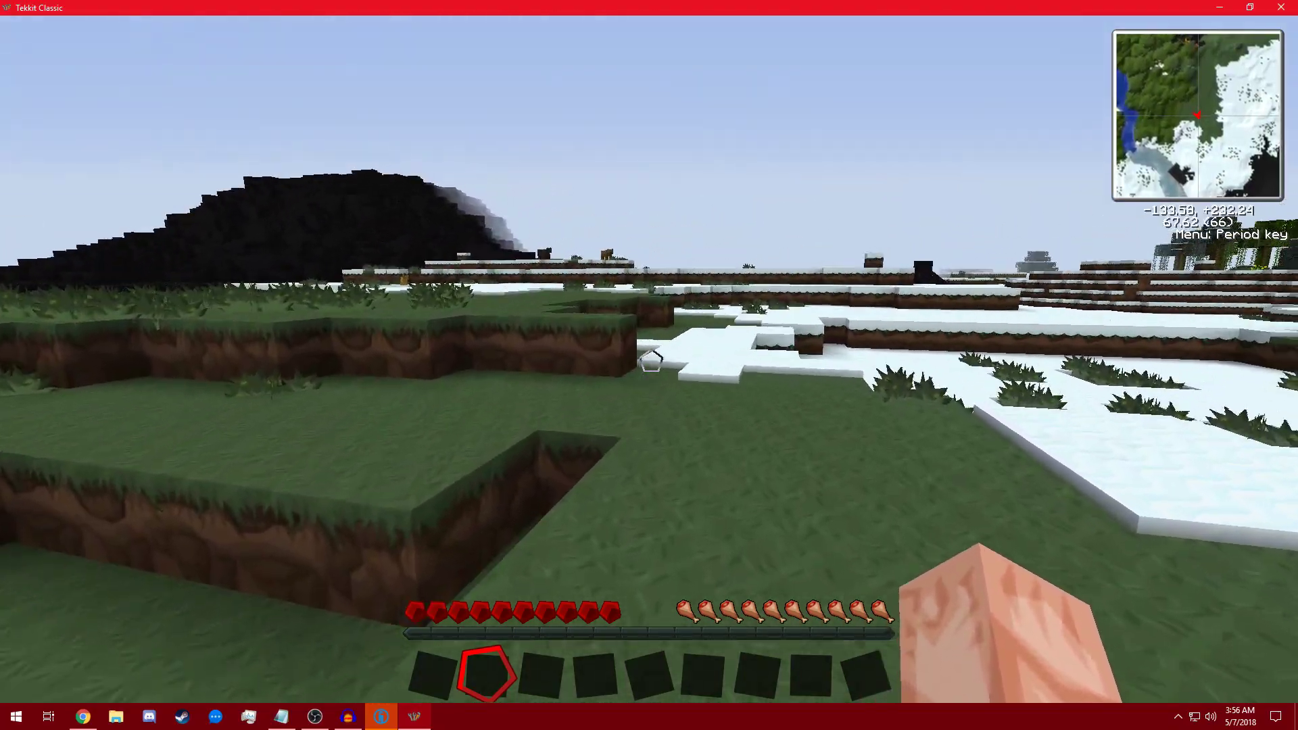
pyautogui.press('w')
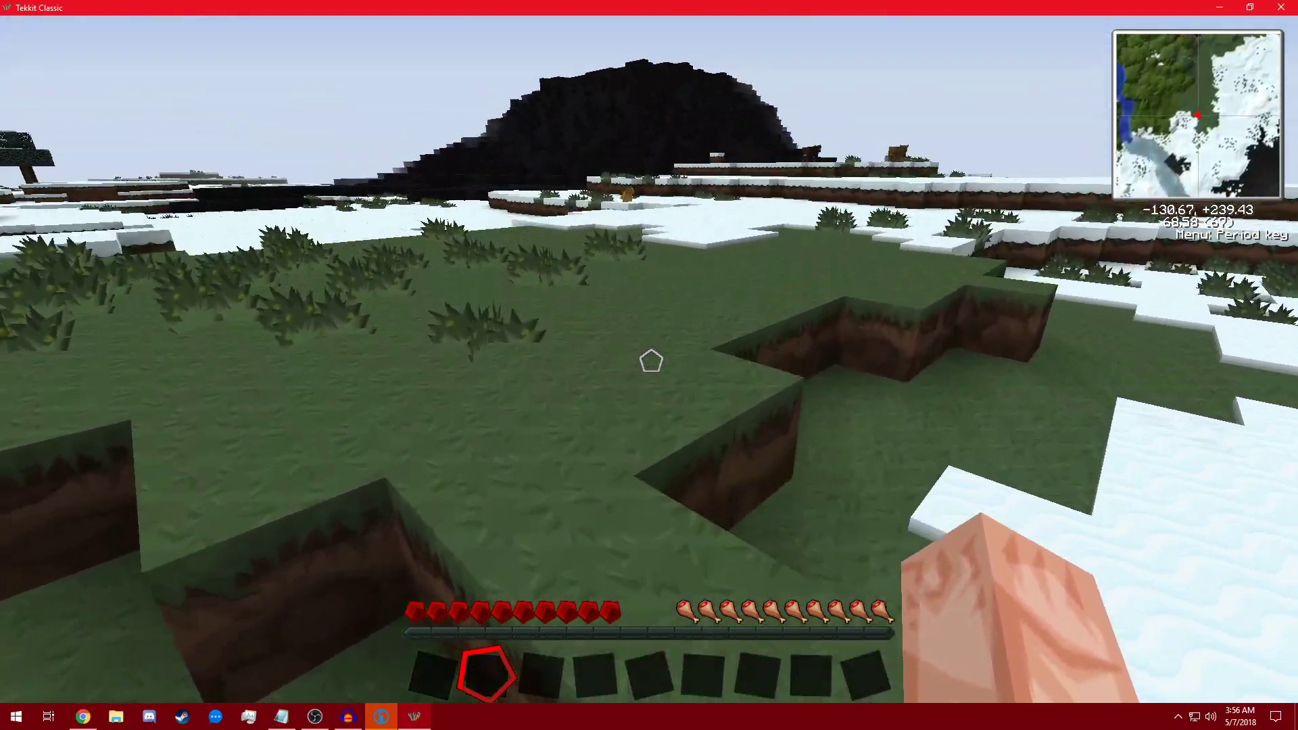